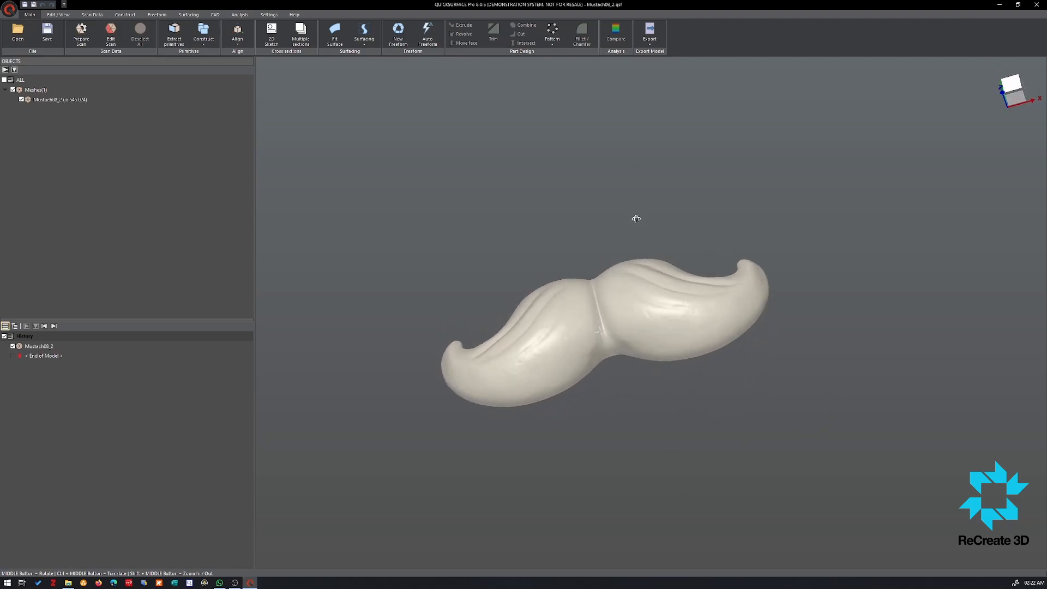
# Examine the mustache scan mesh up close and from several angles, including the central crease and the strand grooves
pyautogui.scroll(5, 625, 331)
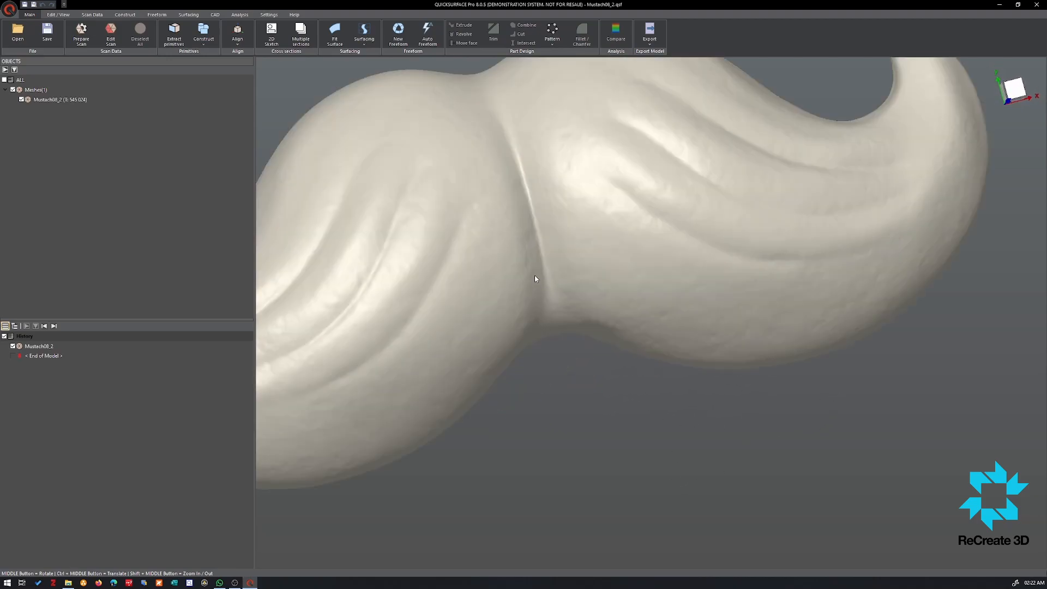
pyautogui.moveTo(575, 299)
pyautogui.mouseDown(button='middle')
pyautogui.moveTo(745, 316)
pyautogui.moveTo(684, 351)
pyautogui.moveTo(581, 310)
pyautogui.moveTo(552, 233)
pyautogui.mouseUp(button='middle')
pyautogui.scroll(-4, 684, 353)
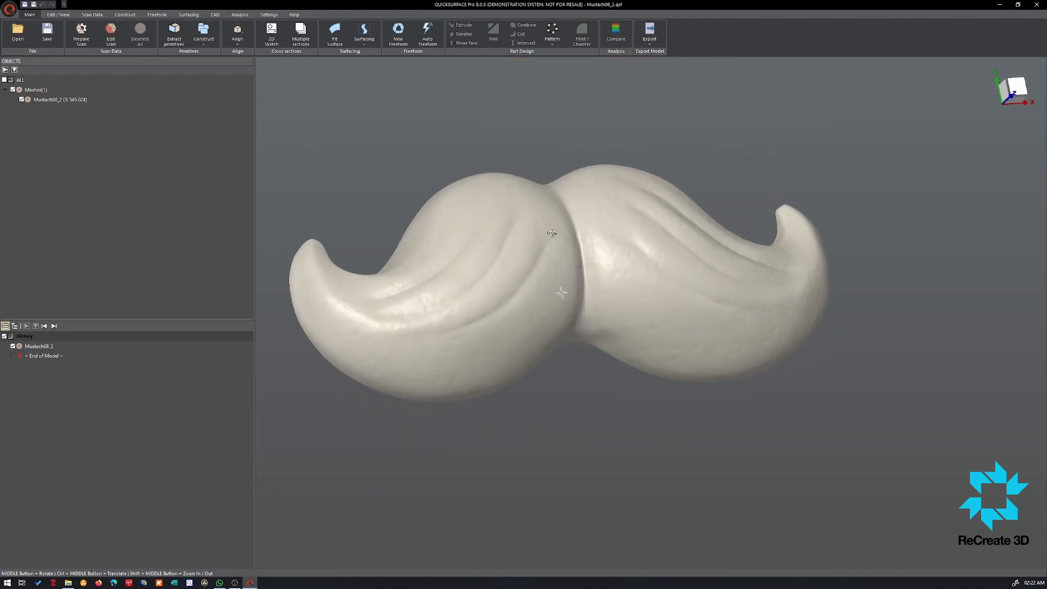
pyautogui.scroll(-3, 672, 354)
pyautogui.moveTo(735, 355)
pyautogui.mouseDown(button='middle')
pyautogui.moveTo(657, 166)
pyautogui.moveTo(638, 359)
pyautogui.moveTo(758, 392)
pyautogui.moveTo(676, 404)
pyautogui.moveTo(787, 416)
pyautogui.moveTo(650, 390)
pyautogui.moveTo(545, 224)
pyautogui.moveTo(589, 360)
pyautogui.moveTo(615, 395)
pyautogui.mouseUp(button='middle')
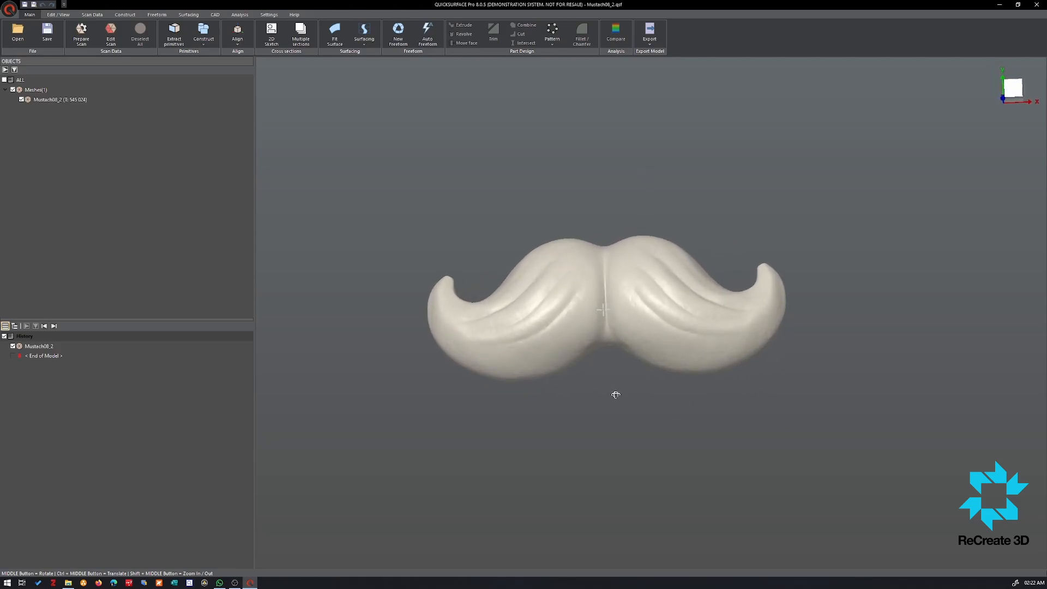
pyautogui.moveTo(531, 338); pyautogui.dragTo(555, 196, button='middle')
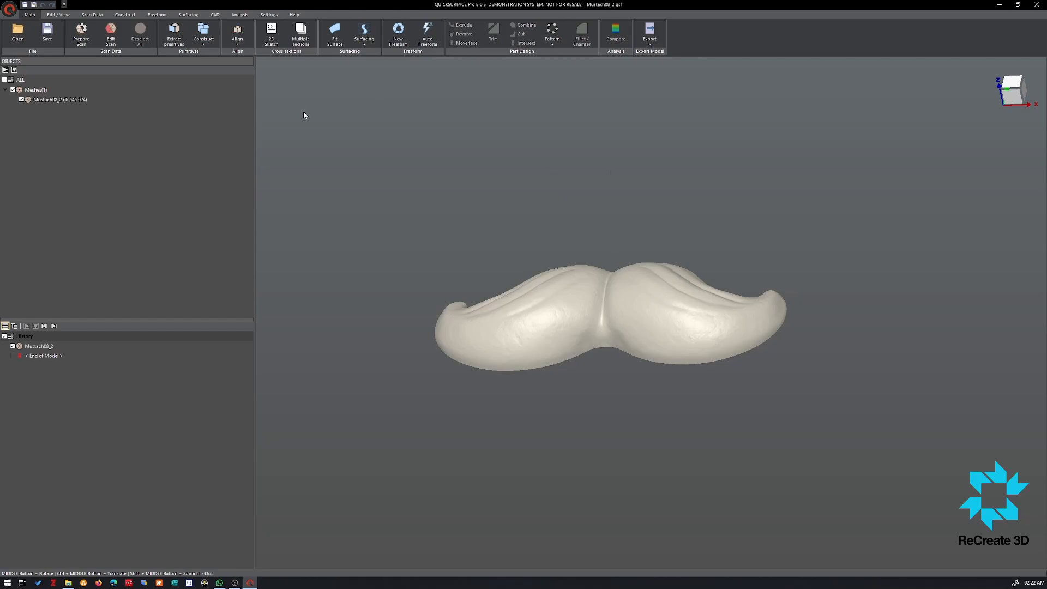
pyautogui.moveTo(467, 209); pyautogui.dragTo(571, 366, button='middle')
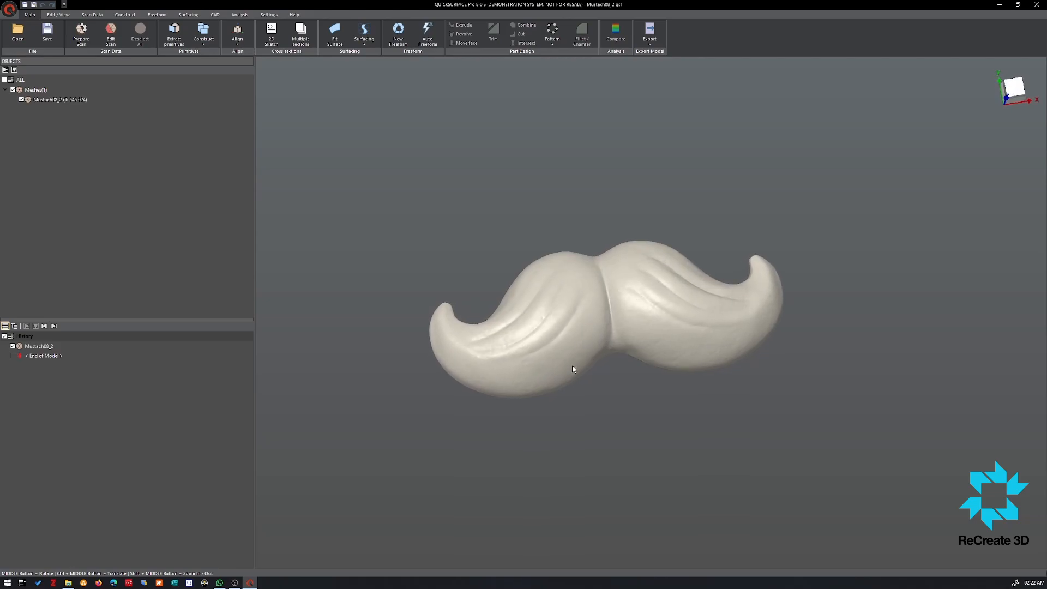
pyautogui.scroll(-3, 602, 335)
pyautogui.scroll(5, 602, 335)
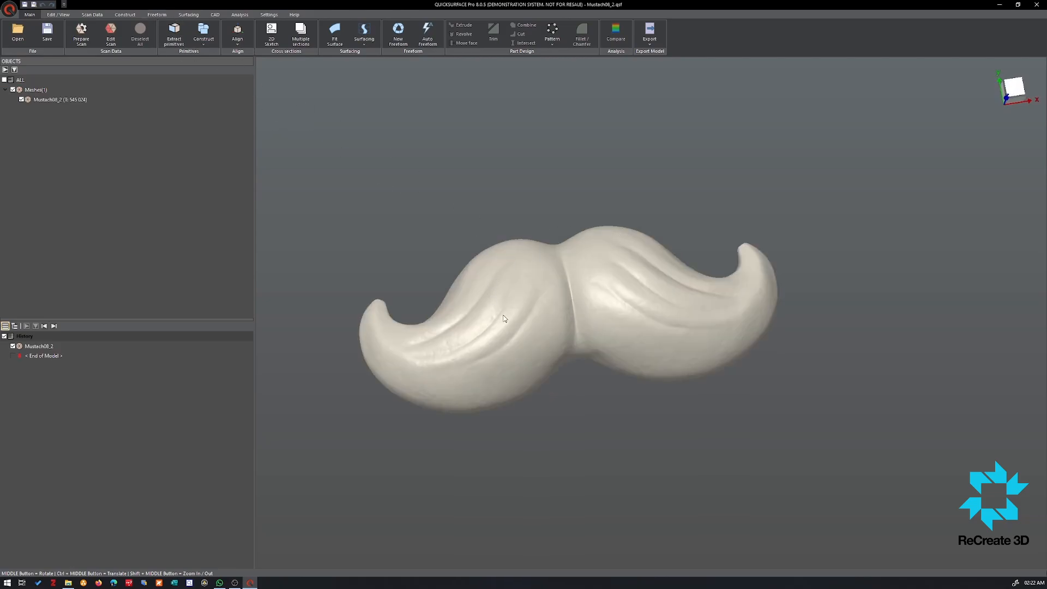
pyautogui.moveTo(610, 357); pyautogui.dragTo(584, 210, button='middle')
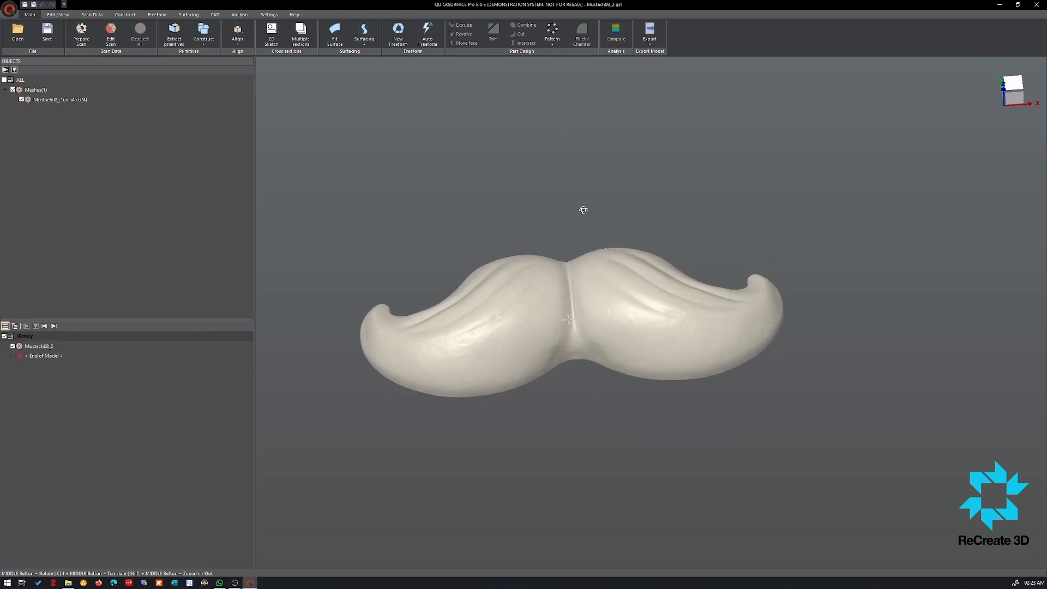
pyautogui.moveTo(596, 272)
pyautogui.mouseDown(button='middle')
pyautogui.moveTo(605, 187)
pyautogui.moveTo(604, 271)
pyautogui.mouseUp(button='middle')
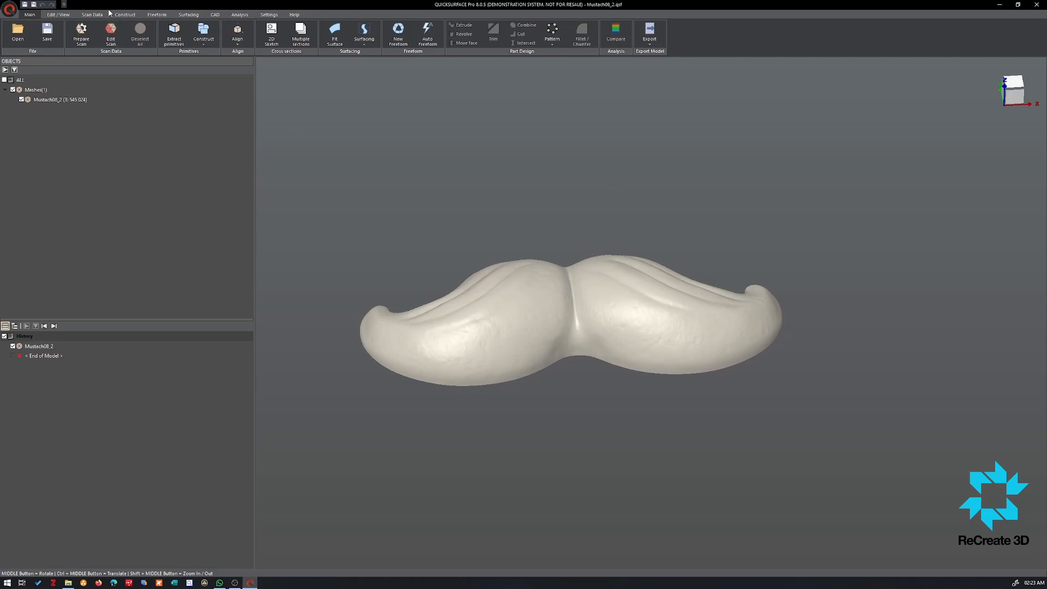
# Start an Auto Freeform on the mustache mesh and set its symmetry to OYZ
pyautogui.click(152, 14)
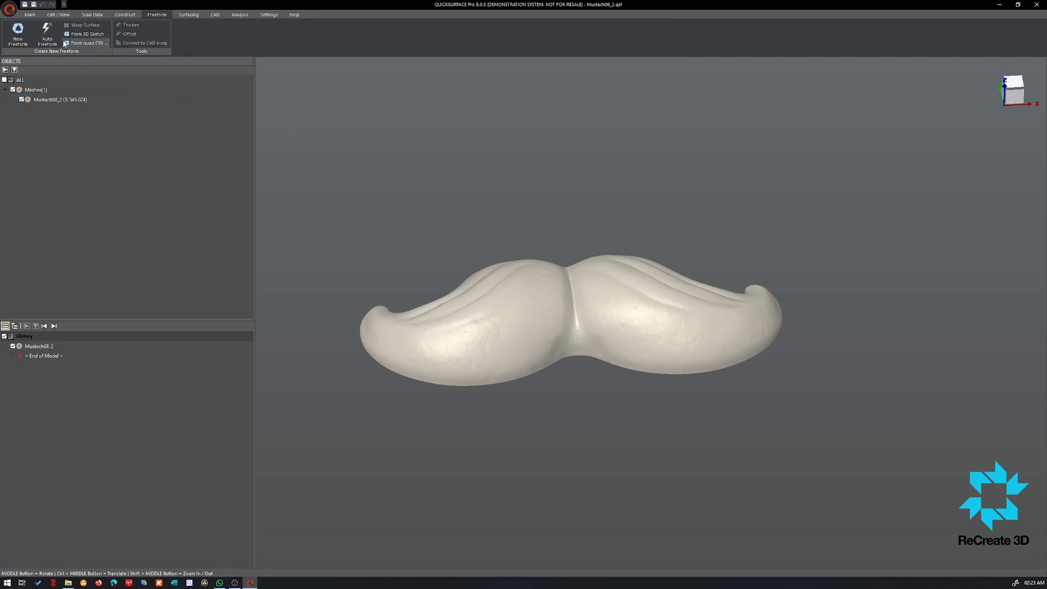
pyautogui.click(47, 34)
pyautogui.moveTo(577, 257); pyautogui.dragTo(644, 320, button='middle')
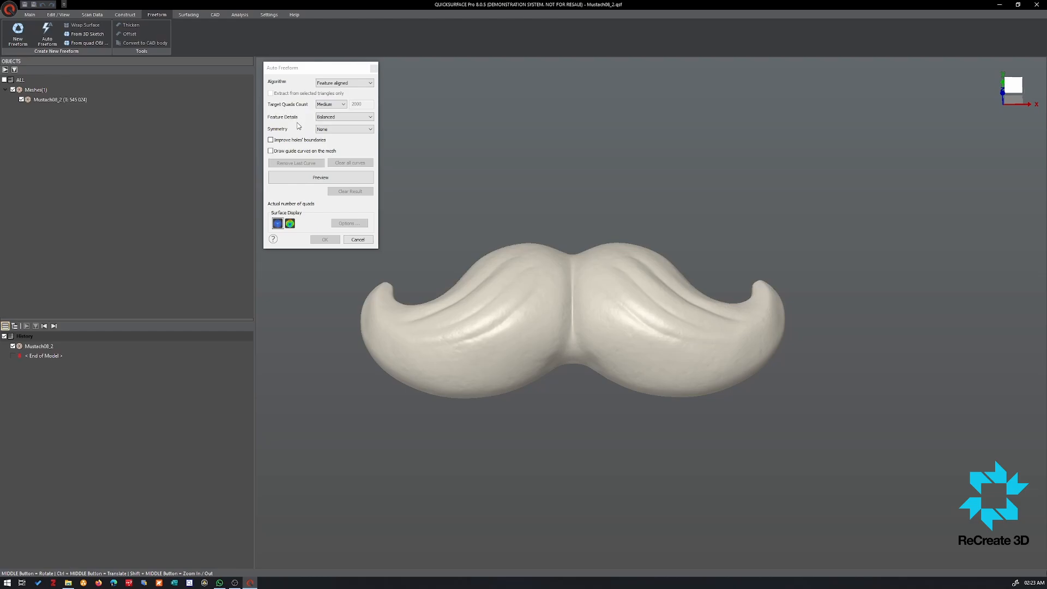
pyautogui.click(330, 130)
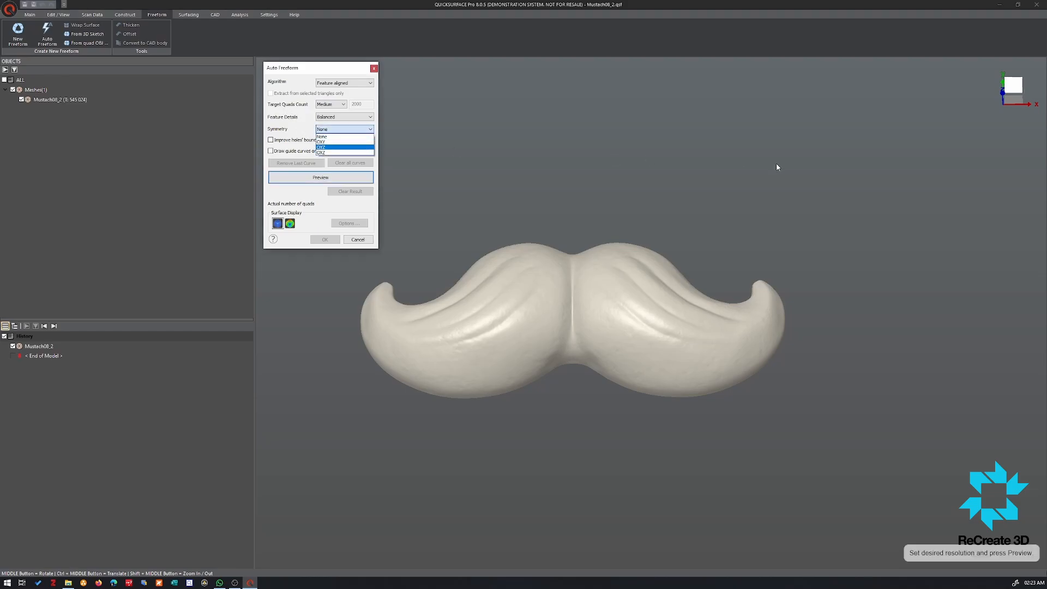
pyautogui.click(334, 147)
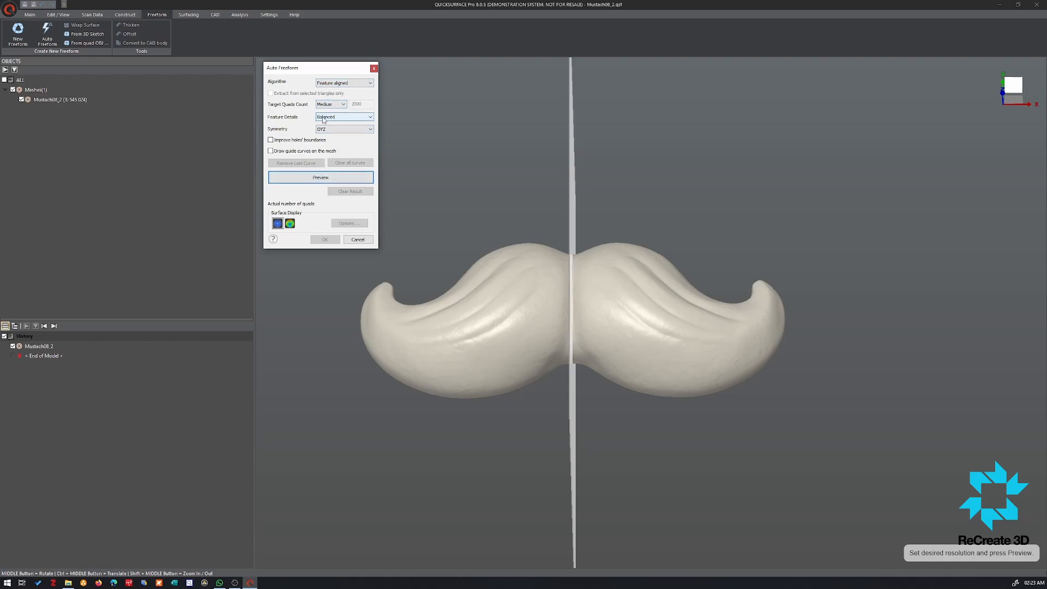
# Keep the feature details at Balanced and generate a preview of the Auto Freeform quad surface
pyautogui.click(324, 119)
pyautogui.click(334, 135)
pyautogui.click(329, 121)
pyautogui.click(326, 129)
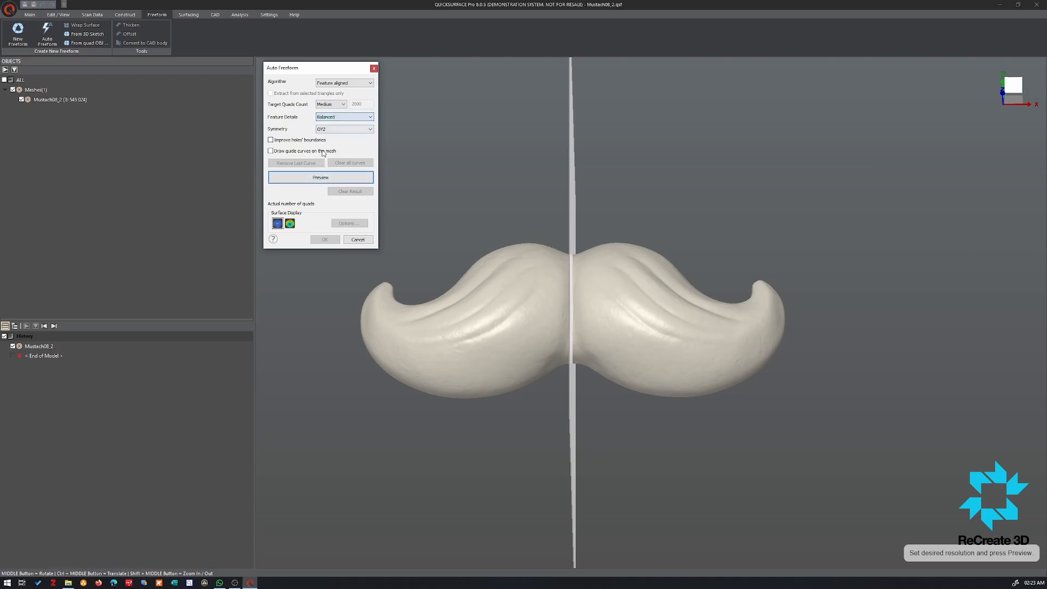
pyautogui.click(313, 179)
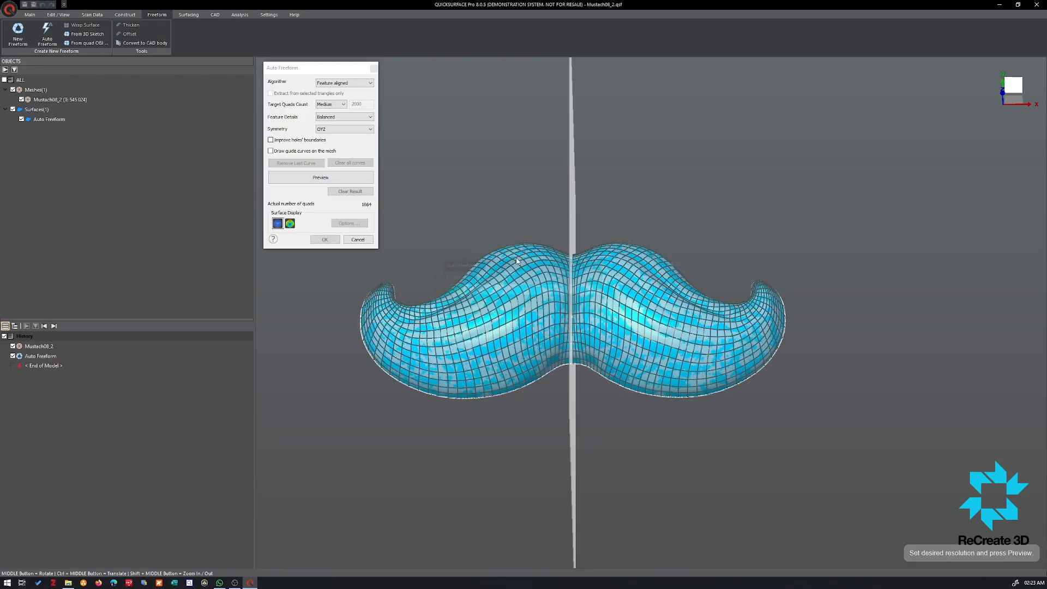
# Display the preview surface as a deviation colour map and check its deviation options, keeping Gradient colouring
pyautogui.click(290, 223)
pyautogui.moveTo(540, 175); pyautogui.dragTo(490, 163, button='middle')
pyautogui.scroll(5, 712, 341)
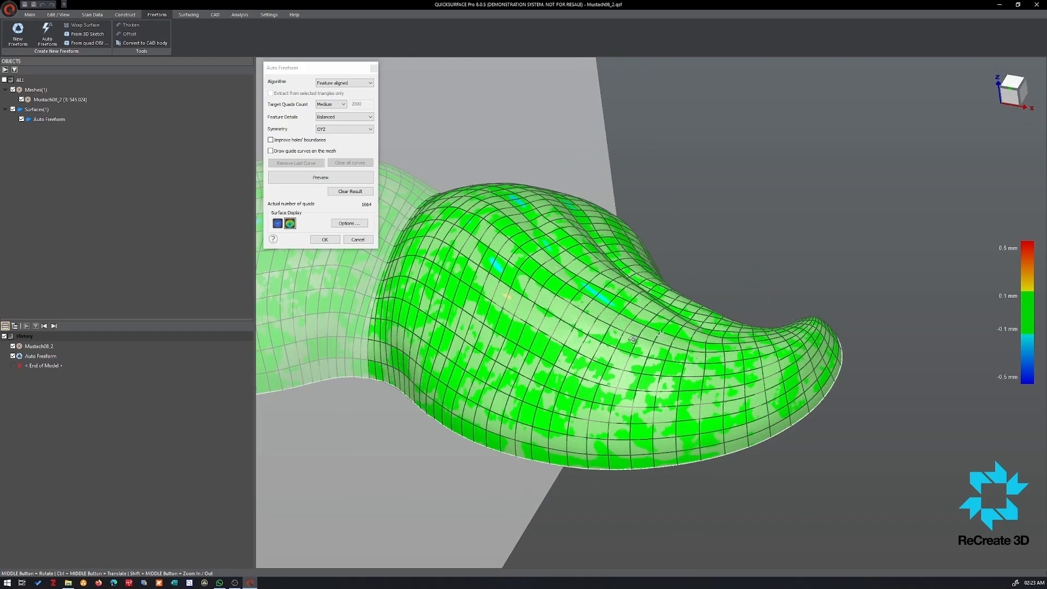
pyautogui.moveTo(632, 340); pyautogui.dragTo(578, 316, button='middle')
pyautogui.click(350, 225)
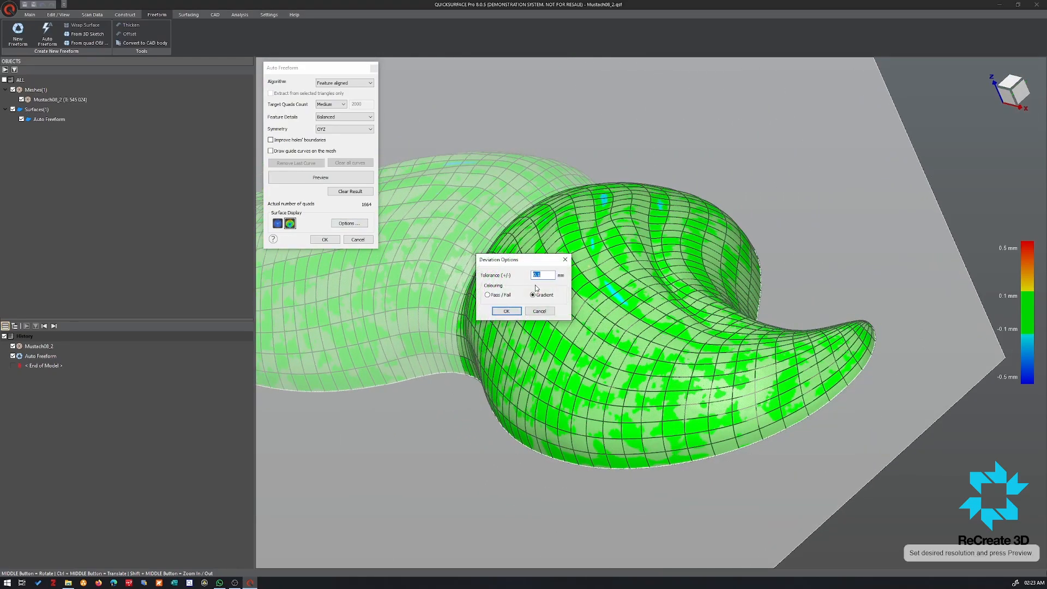
pyautogui.click(497, 313)
# Inspect the surface's deviation from the scan on all sides and accept the Auto Freeform surface
pyautogui.moveTo(497, 313); pyautogui.dragTo(592, 307, button='middle')
pyautogui.scroll(5, 627, 304)
pyautogui.scroll(-8, 591, 306)
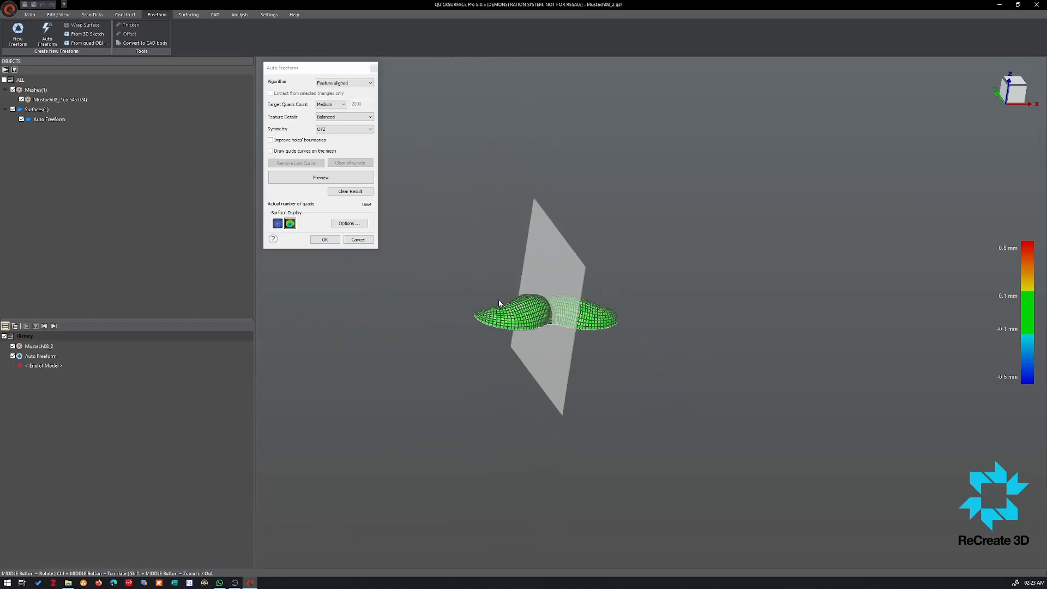
pyautogui.scroll(4, 499, 304)
pyautogui.moveTo(499, 303); pyautogui.dragTo(382, 269, button='middle')
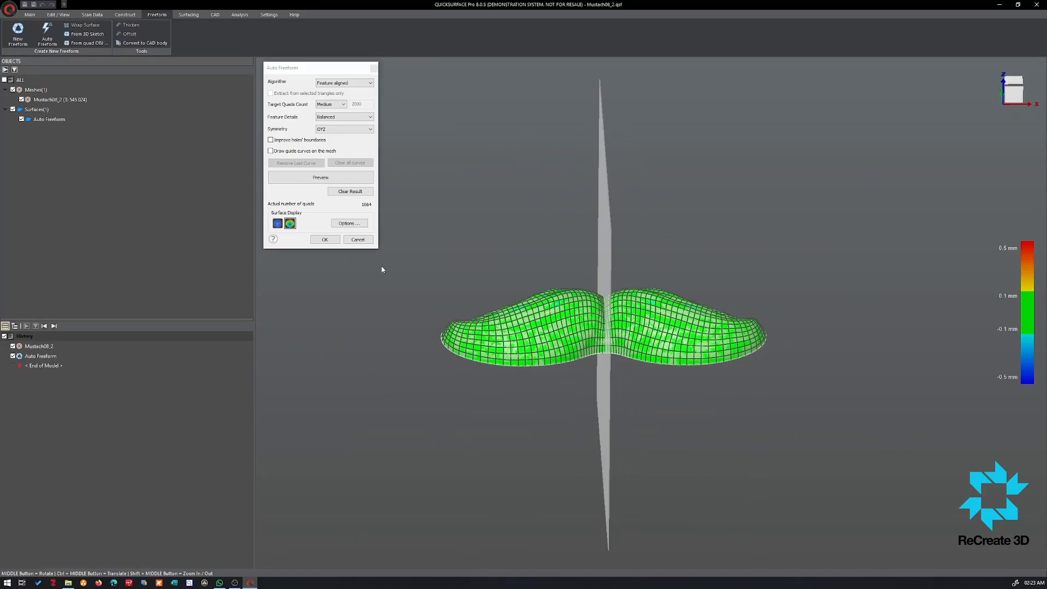
pyautogui.click(325, 239)
# Compare the freeform surface with the scan by hiding the mesh and showing it again
pyautogui.scroll(5, 459, 398)
pyautogui.moveTo(459, 398); pyautogui.dragTo(726, 431, button='middle')
pyautogui.click(20, 109)
pyautogui.click(15, 91)
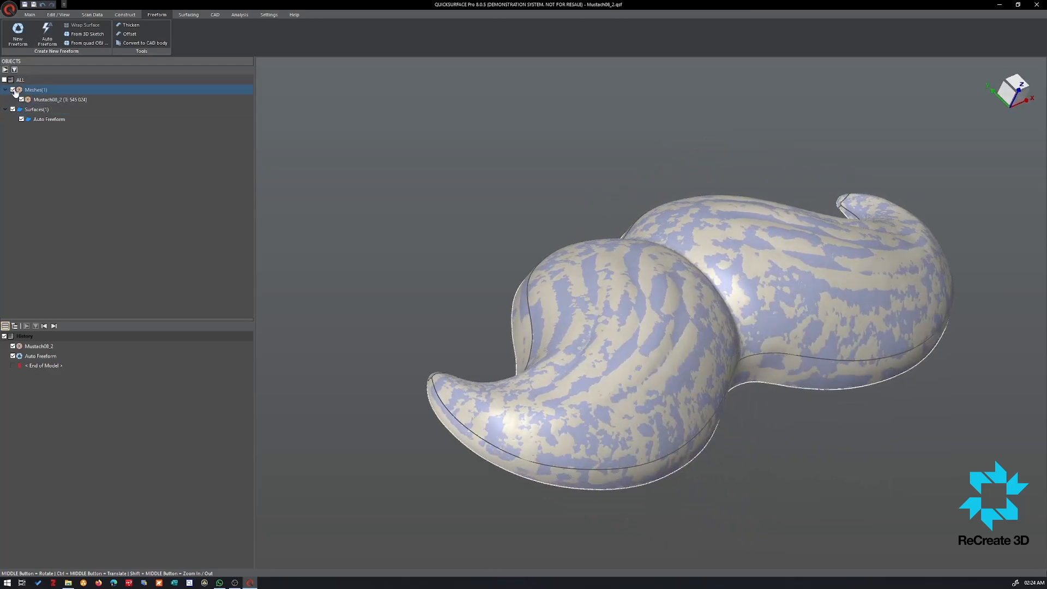
pyautogui.click(13, 90)
pyautogui.moveTo(821, 318); pyautogui.dragTo(657, 316, button='middle')
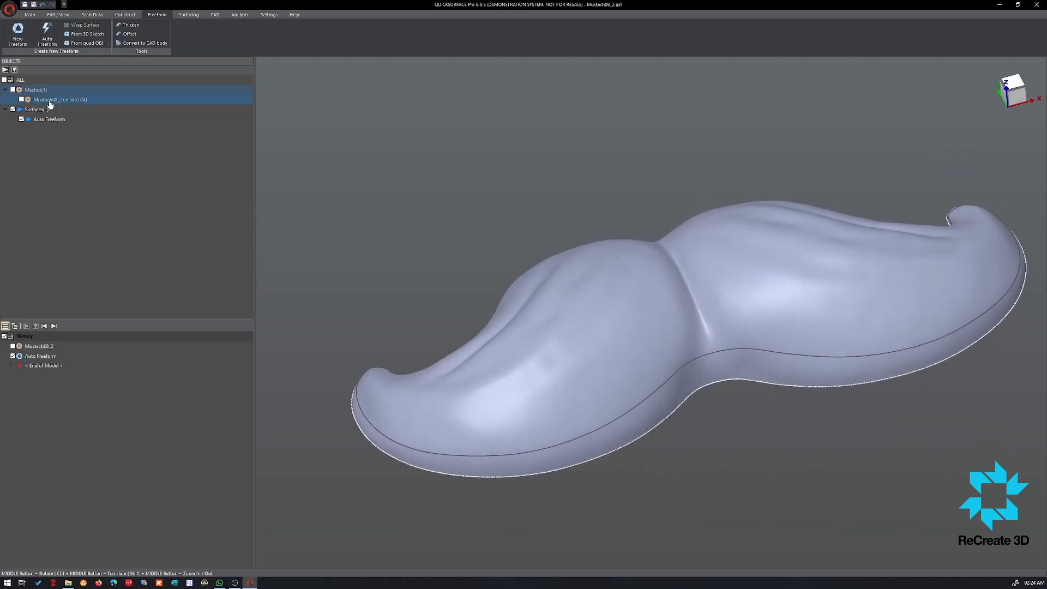
pyautogui.click(21, 99)
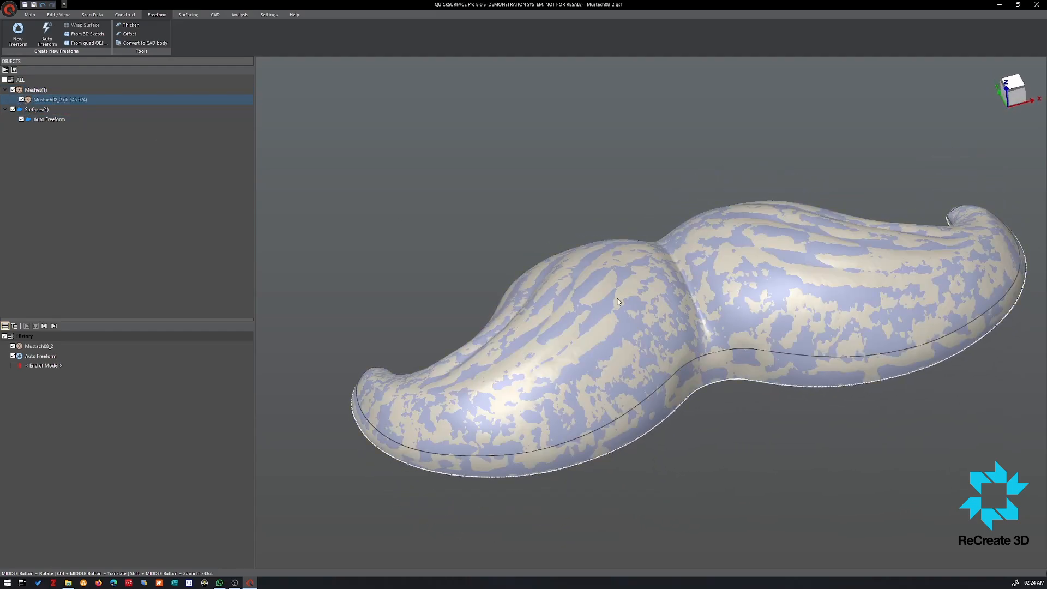
pyautogui.moveTo(681, 349); pyautogui.dragTo(870, 435, button='middle')
pyautogui.moveTo(708, 344); pyautogui.dragTo(496, 428, button='middle')
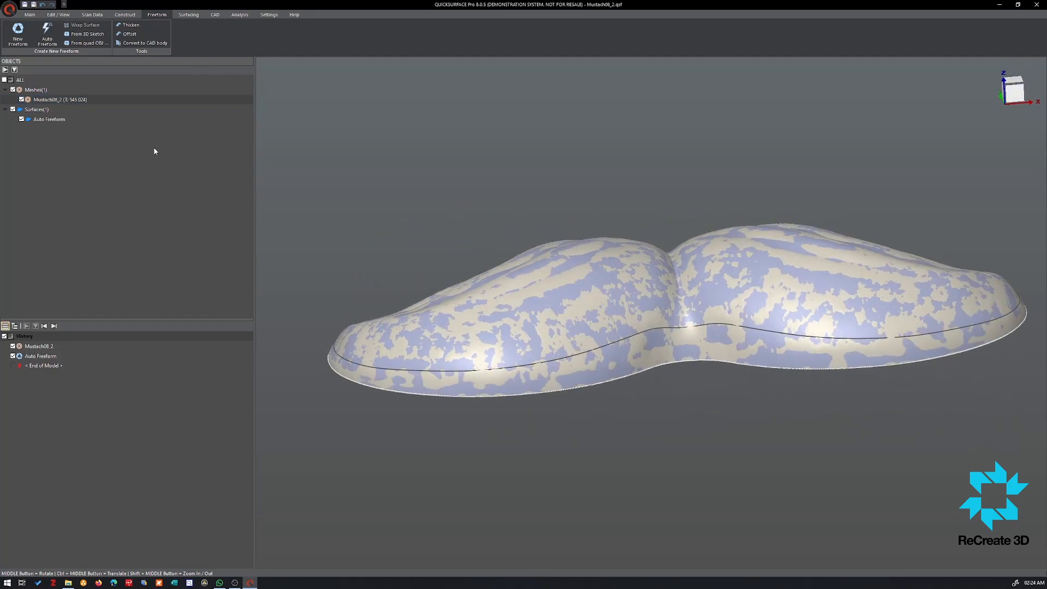
# Turn on the coordinate system display and check the position of the surface's base against the grid
pyautogui.scroll(-4, 474, 355)
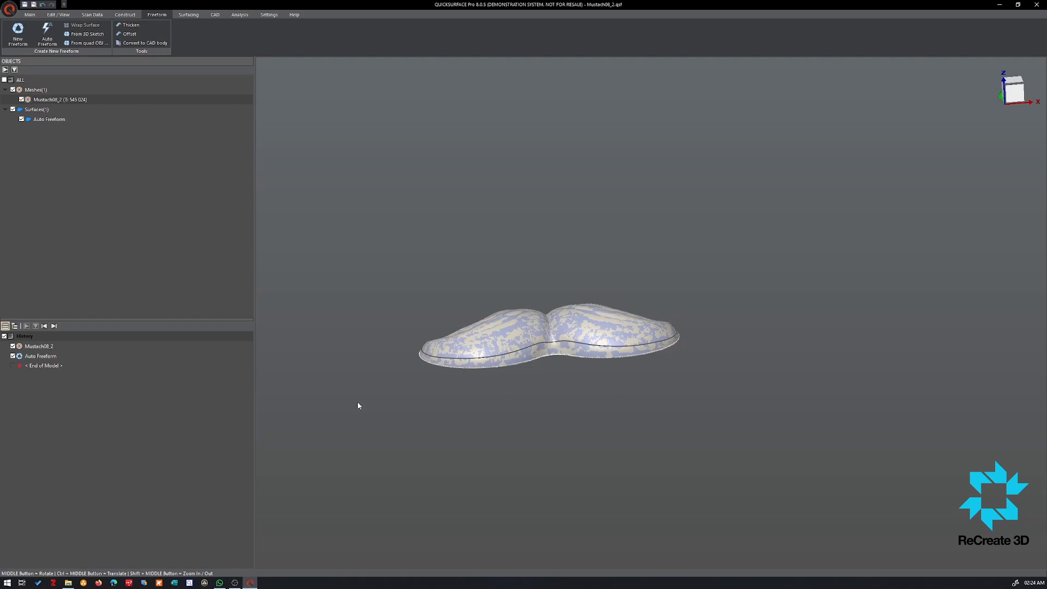
pyautogui.moveTo(1015, 90)
pyautogui.click(1002, 235)
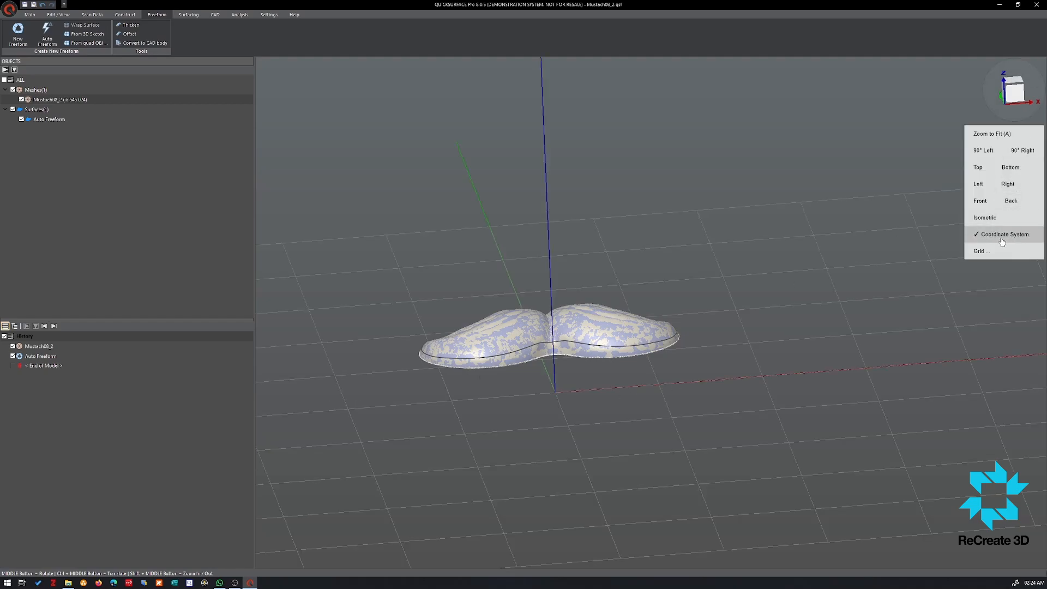
pyautogui.moveTo(596, 402); pyautogui.dragTo(610, 338, button='middle')
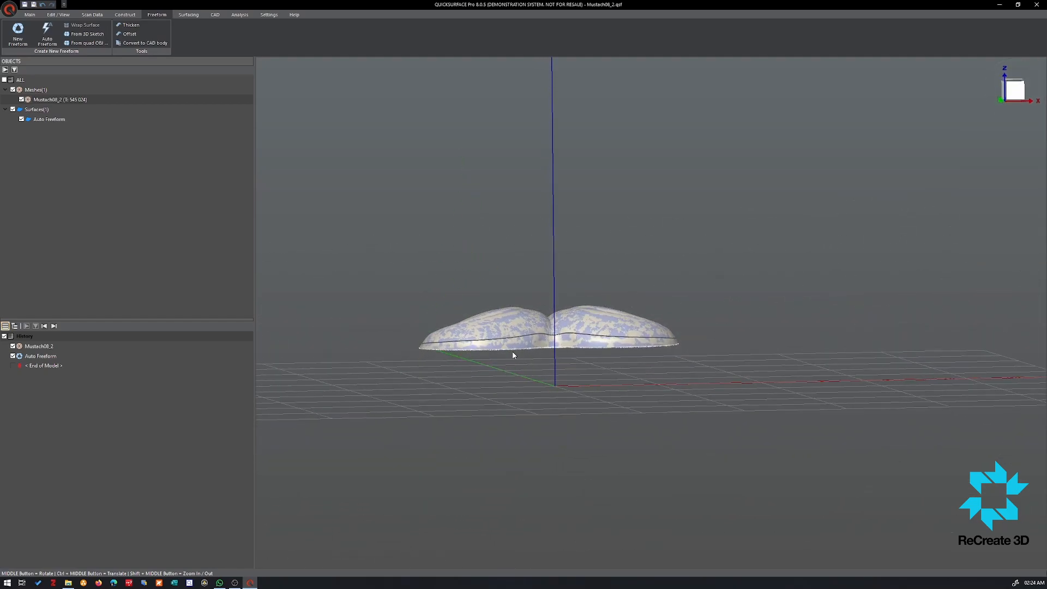
pyautogui.moveTo(495, 358); pyautogui.dragTo(582, 428, button='middle')
pyautogui.scroll(5, 494, 338)
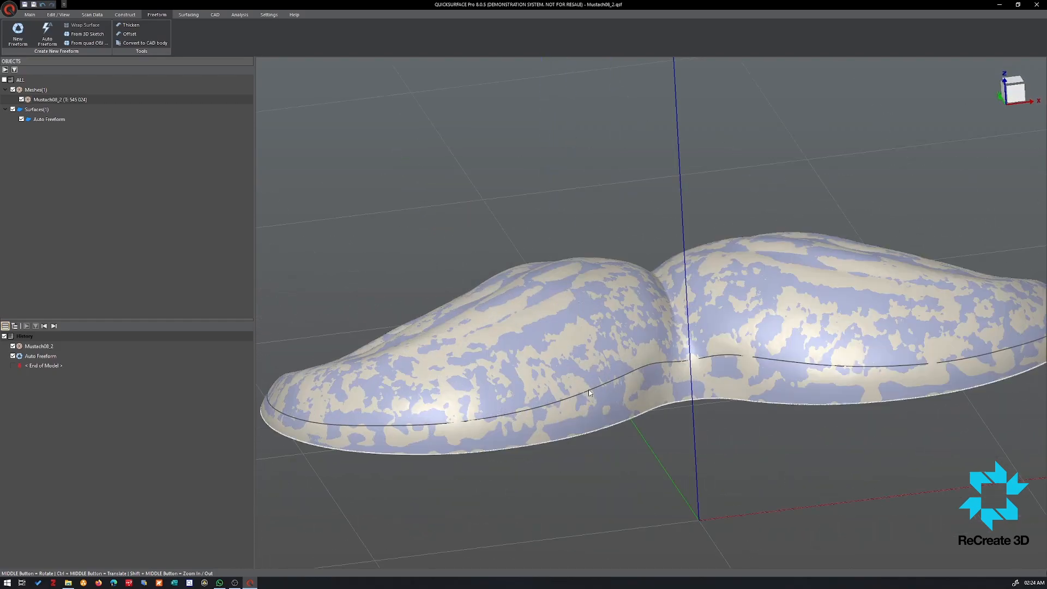
pyautogui.scroll(-3, 589, 392)
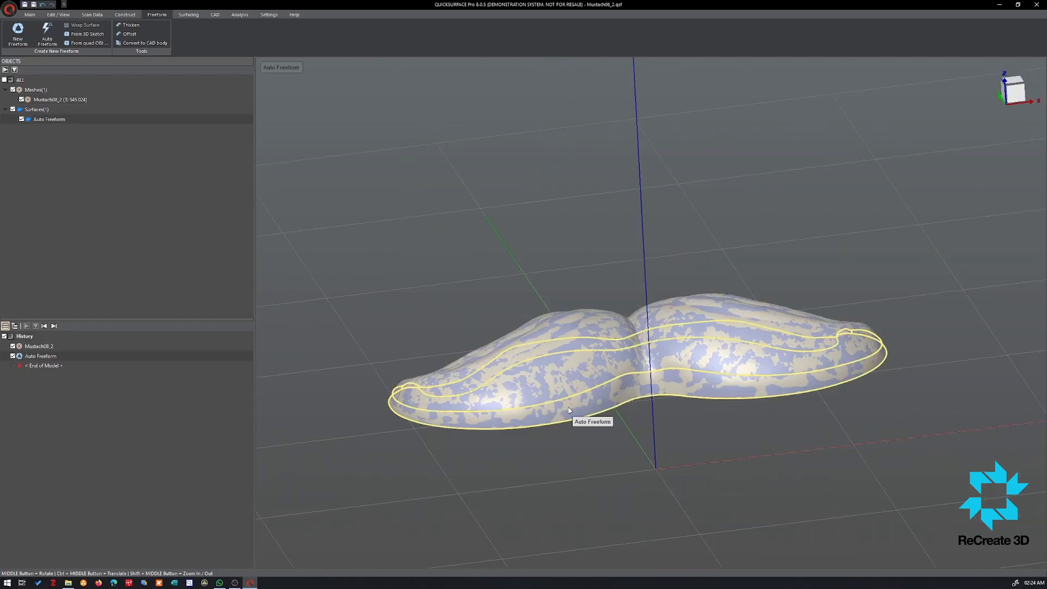
# Open the Auto Freeform surface for editing and look at it straight on from the front
pyautogui.doubleClick(568, 410)
pyautogui.moveTo(569, 410); pyautogui.dragTo(570, 313, button='middle')
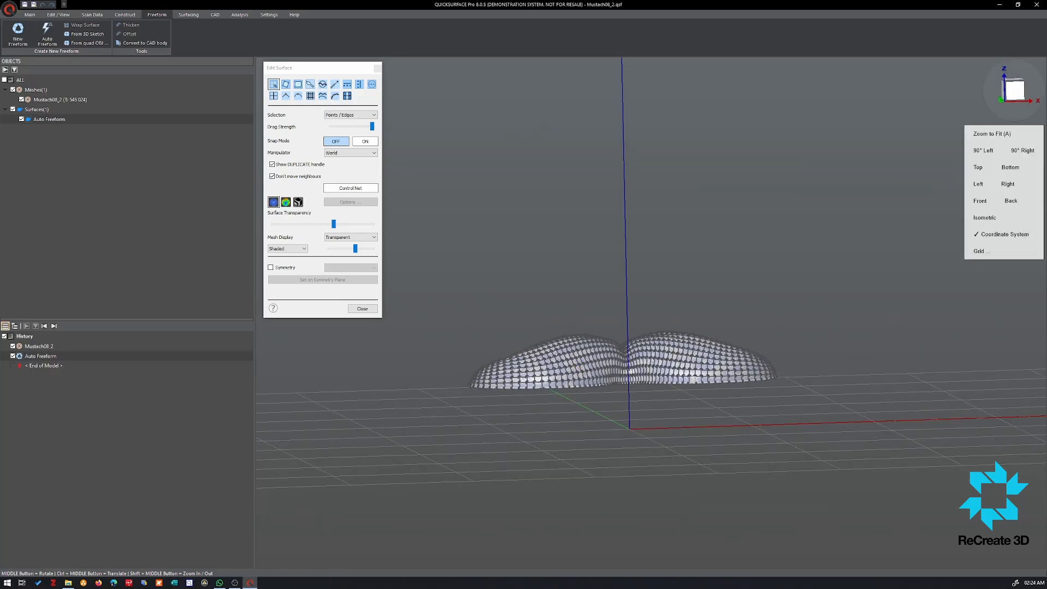
pyautogui.click(1015, 90)
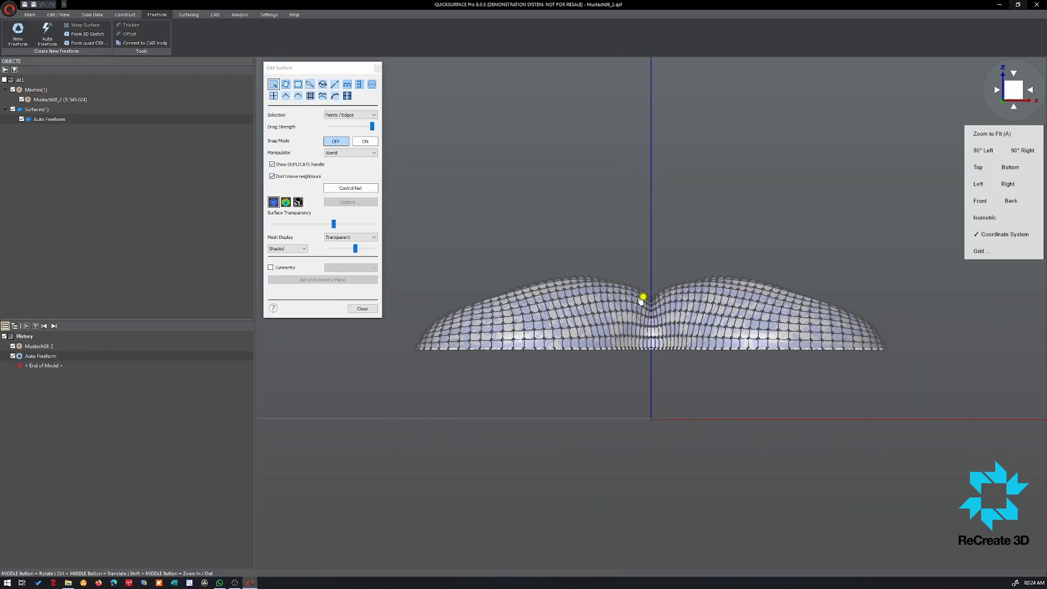
pyautogui.scroll(2, 611, 366)
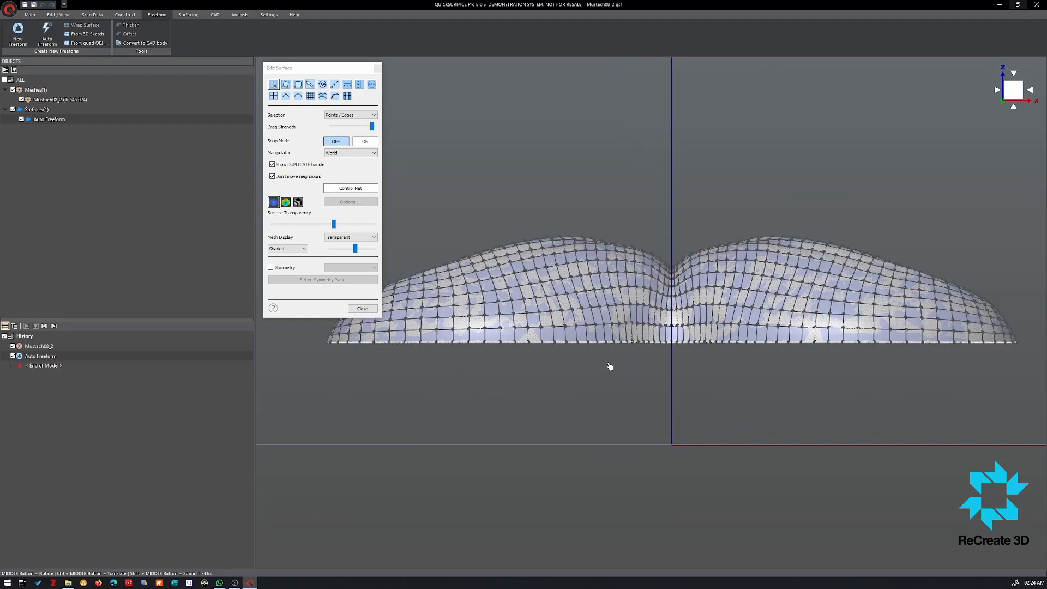
pyautogui.scroll(-3, 580, 372)
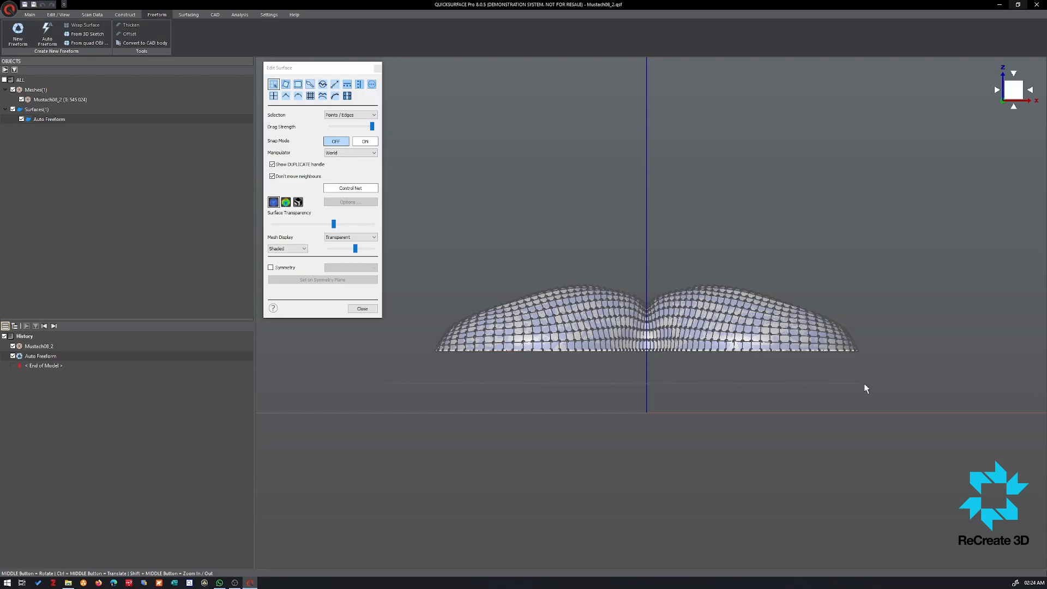
# Select the complete edge loop along the surface's open bottom boundary
pyautogui.moveTo(889, 353); pyautogui.dragTo(889, 352)
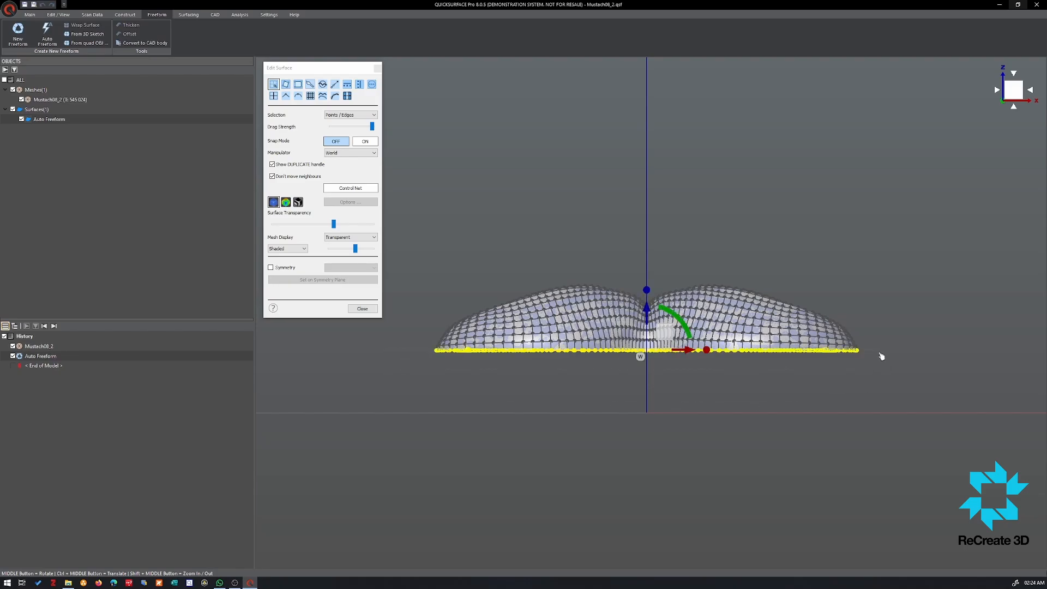
pyautogui.scroll(3, 460, 358)
pyautogui.scroll(5, 433, 360)
pyautogui.moveTo(429, 351); pyautogui.dragTo(524, 375, button='middle')
pyautogui.click(525, 374)
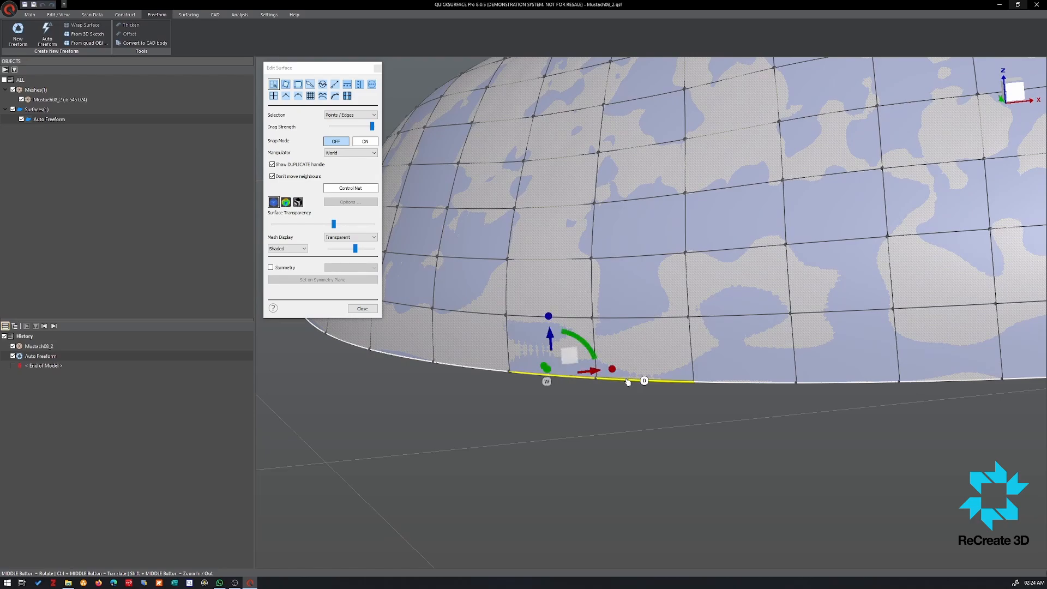
pyautogui.doubleClick(628, 380)
pyautogui.scroll(-3, 616, 401)
pyautogui.scroll(-5, 615, 401)
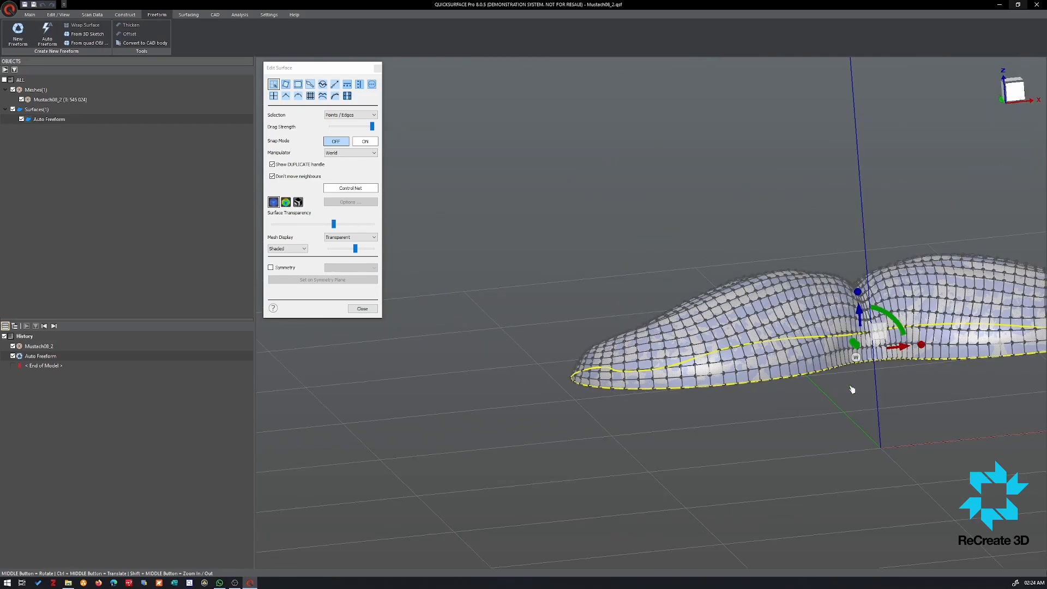
pyautogui.scroll(2, 770, 395)
pyautogui.moveTo(770, 395); pyautogui.dragTo(654, 425, button='middle')
pyautogui.click(335, 85)
pyautogui.scroll(-3, 725, 346)
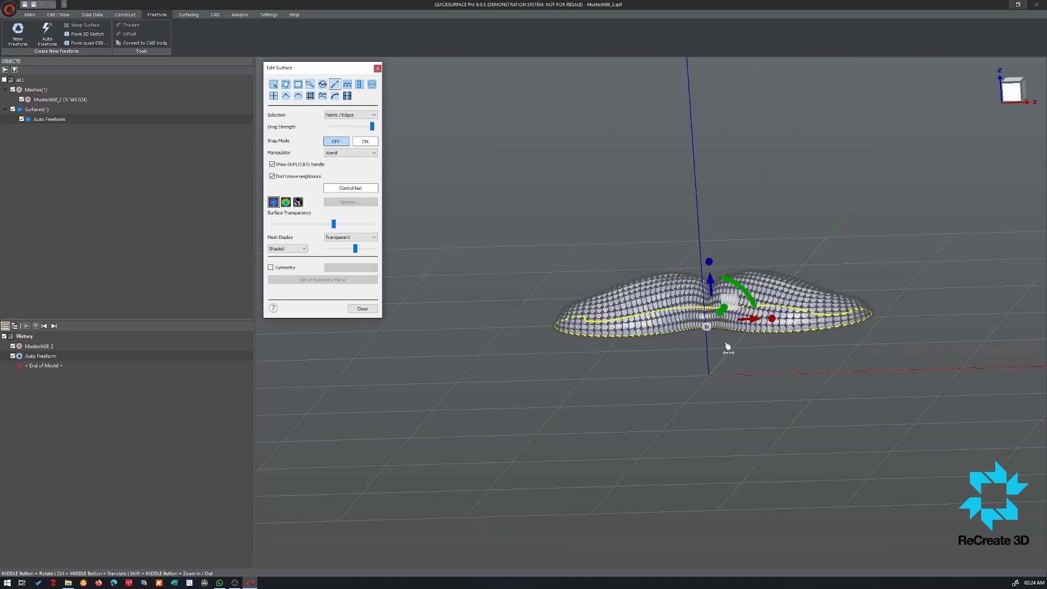
pyautogui.scroll(6, 813, 334)
pyautogui.scroll(-5, 756, 323)
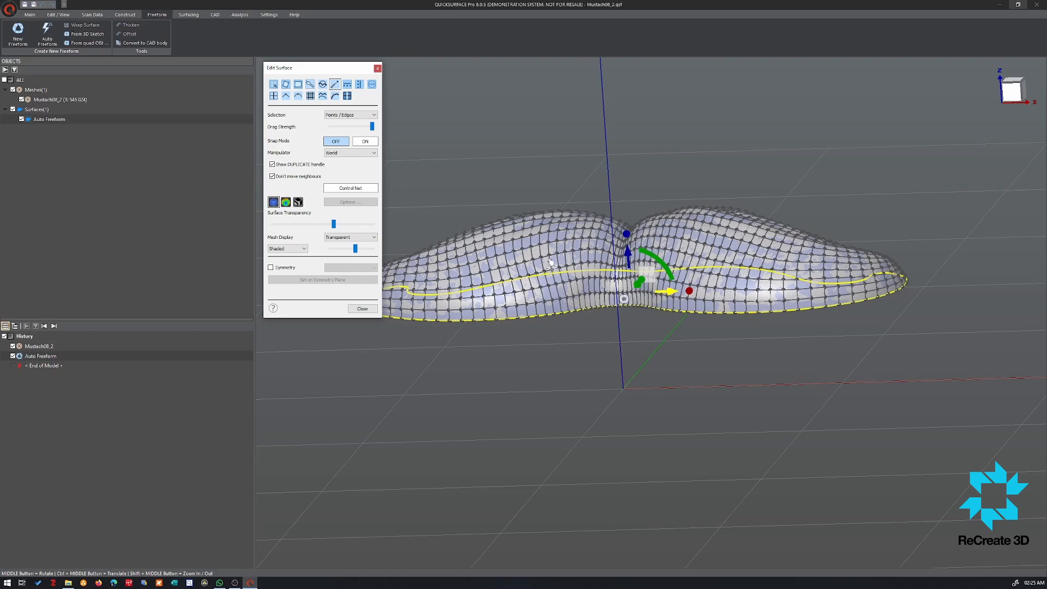
pyautogui.click(363, 309)
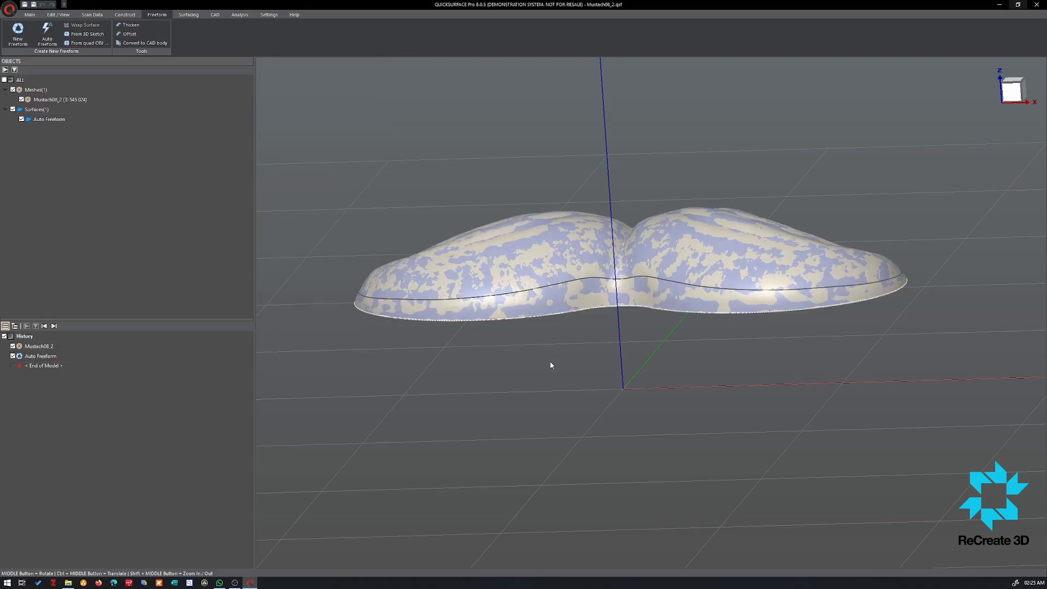
# Create a construction plane with normal 0, 0, 1 in the front view and unlock it for repositioning
pyautogui.moveTo(552, 365); pyautogui.dragTo(548, 291, button='middle')
pyautogui.click(1015, 92)
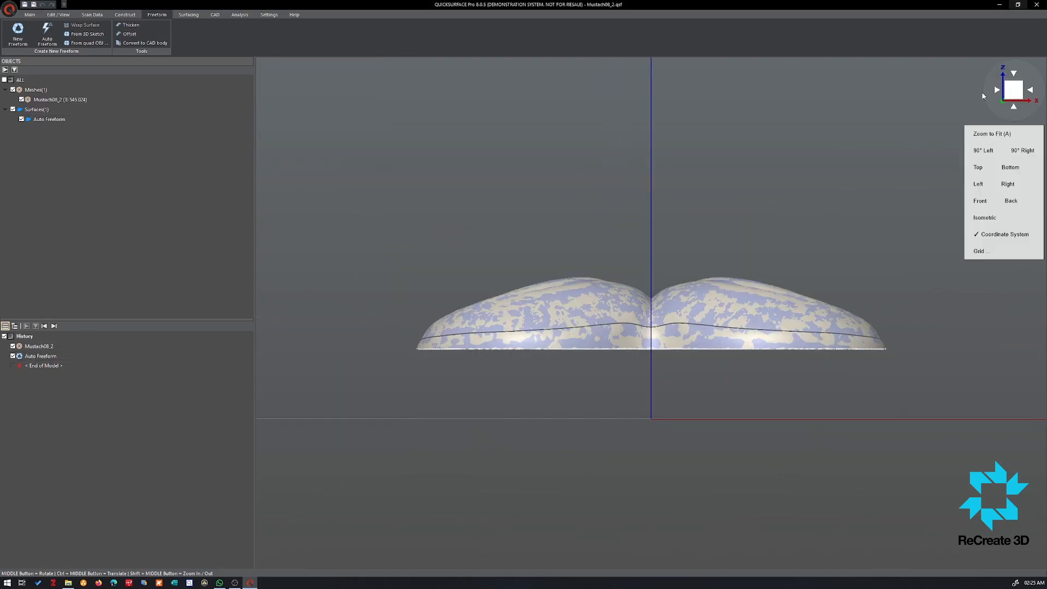
pyautogui.scroll(-3, 652, 246)
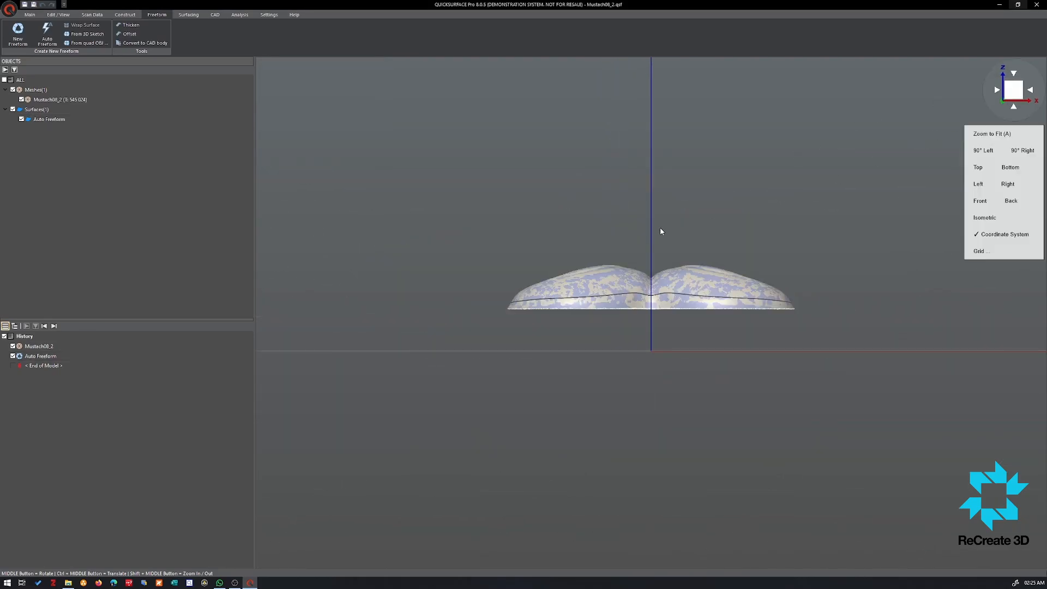
pyautogui.click(124, 15)
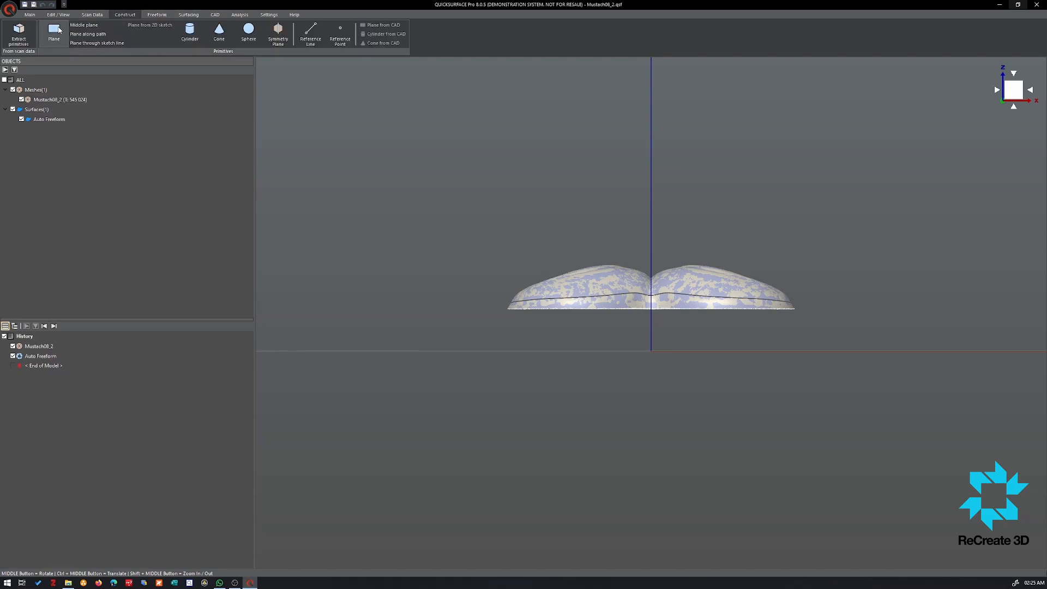
pyautogui.click(54, 32)
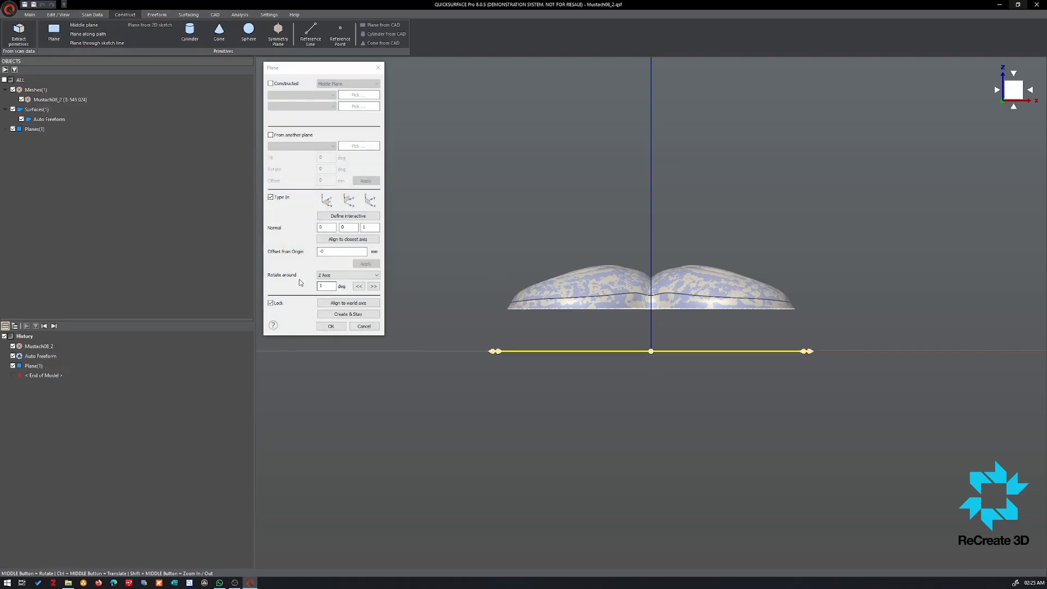
pyautogui.click(268, 306)
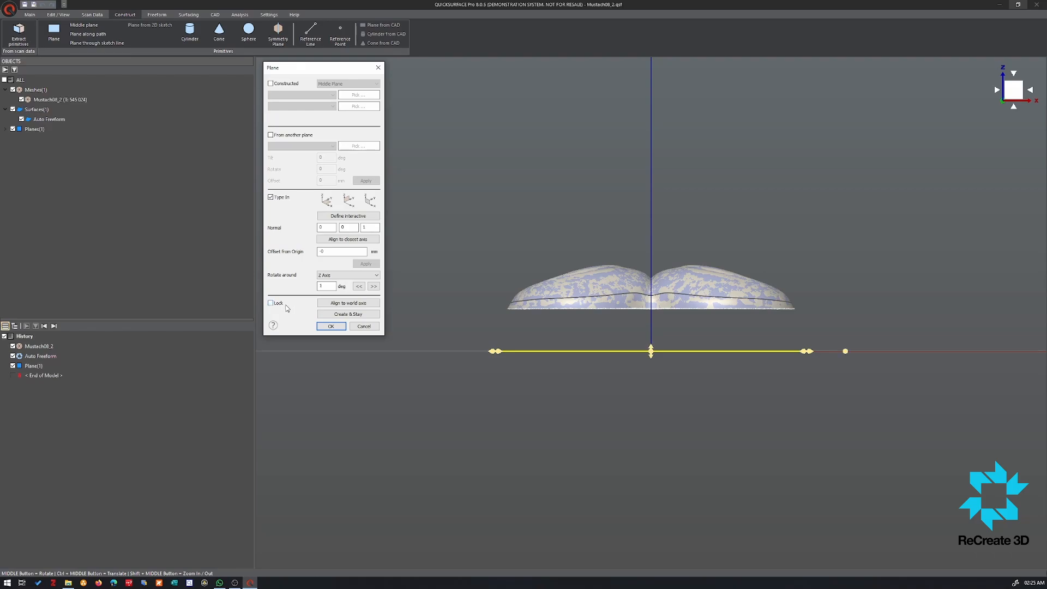
# Raise the plane to the surface's bottom edge at an origin offset of about 14.75 mm and accept it
pyautogui.scroll(3, 686, 355)
pyautogui.moveTo(636, 352); pyautogui.dragTo(646, 292)
pyautogui.scroll(-6, 618, 286)
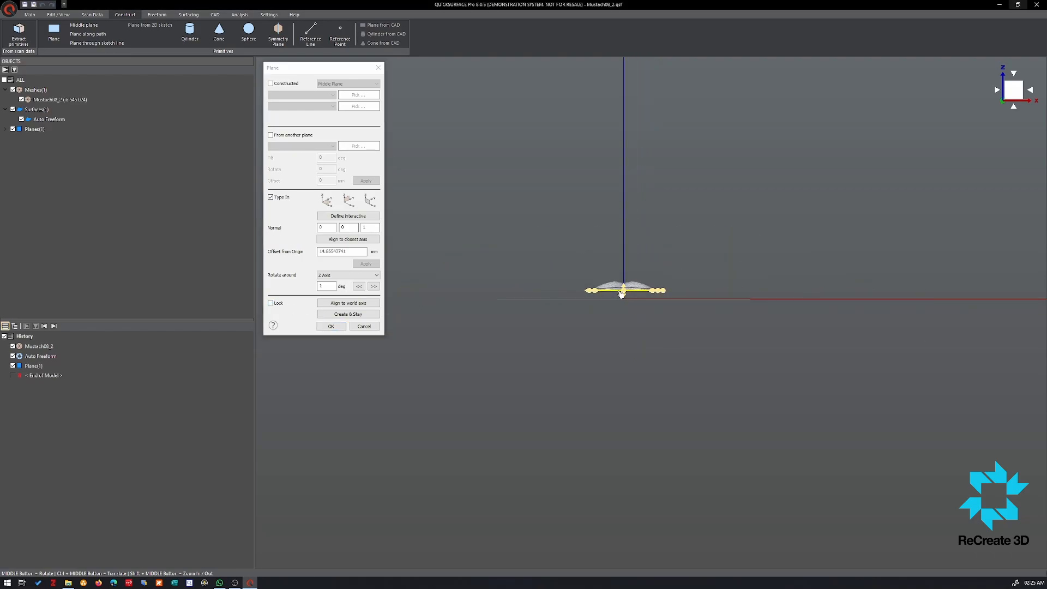
pyautogui.scroll(4, 617, 286)
pyautogui.scroll(6, 632, 292)
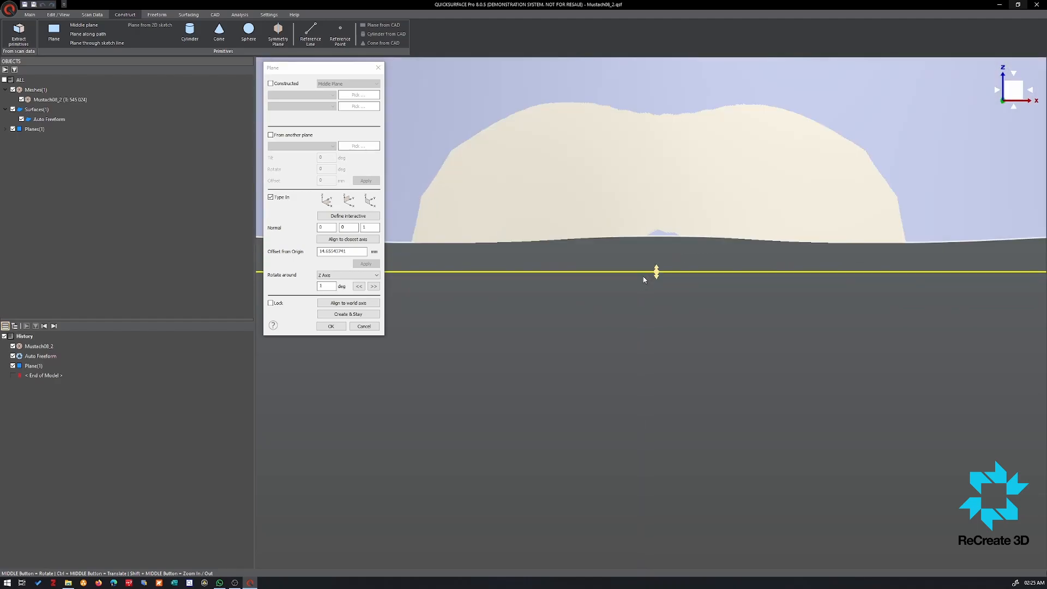
pyautogui.moveTo(657, 270); pyautogui.dragTo(657, 241)
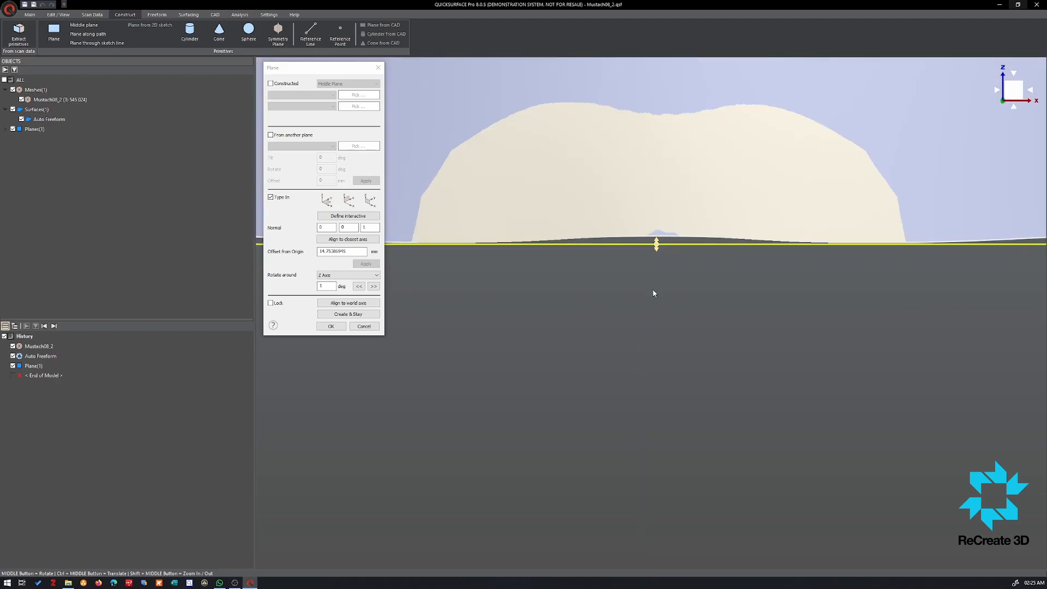
pyautogui.scroll(-8, 653, 293)
pyautogui.moveTo(653, 293); pyautogui.dragTo(660, 344, button='middle')
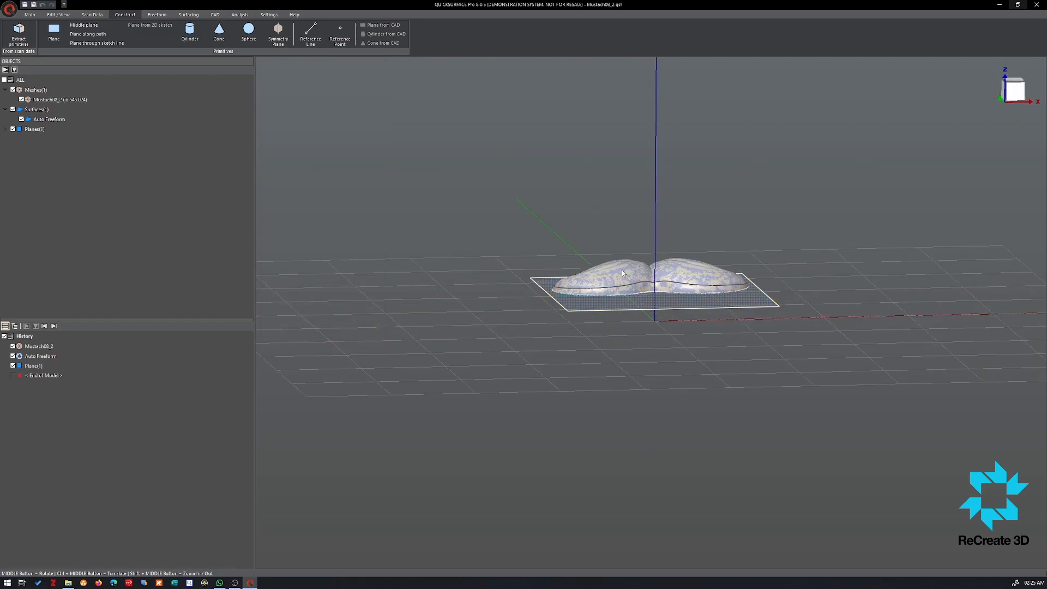
# Open the Auto Freeform surface for editing and check its bottom boundary against the plane from the front
pyautogui.scroll(5, 623, 272)
pyautogui.doubleClick(659, 347)
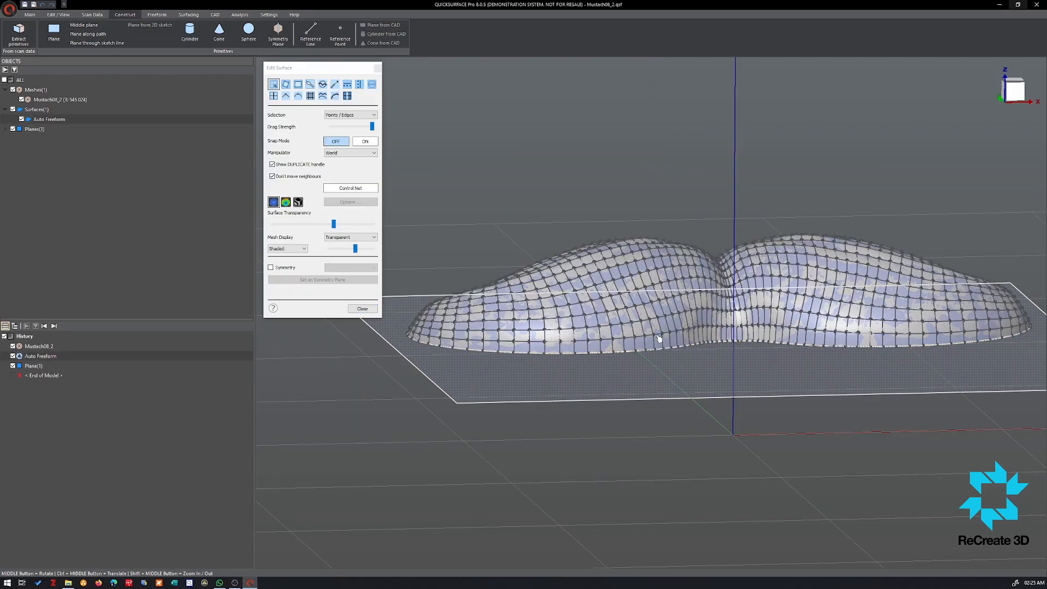
pyautogui.moveTo(659, 336); pyautogui.dragTo(648, 306, button='middle')
pyautogui.click(1013, 90)
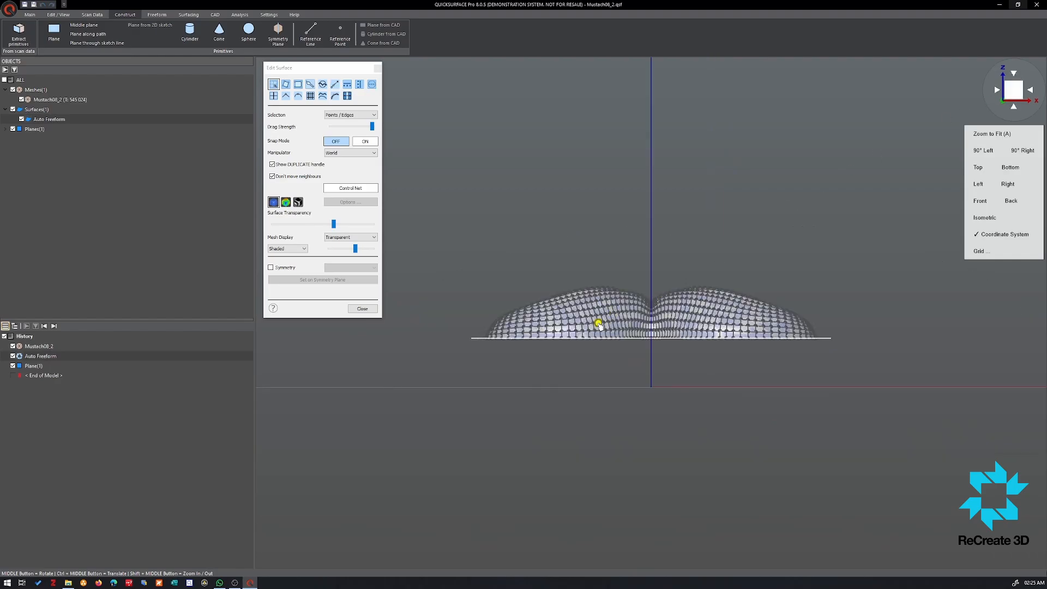
pyautogui.scroll(2, 483, 346)
pyautogui.scroll(-3, 506, 344)
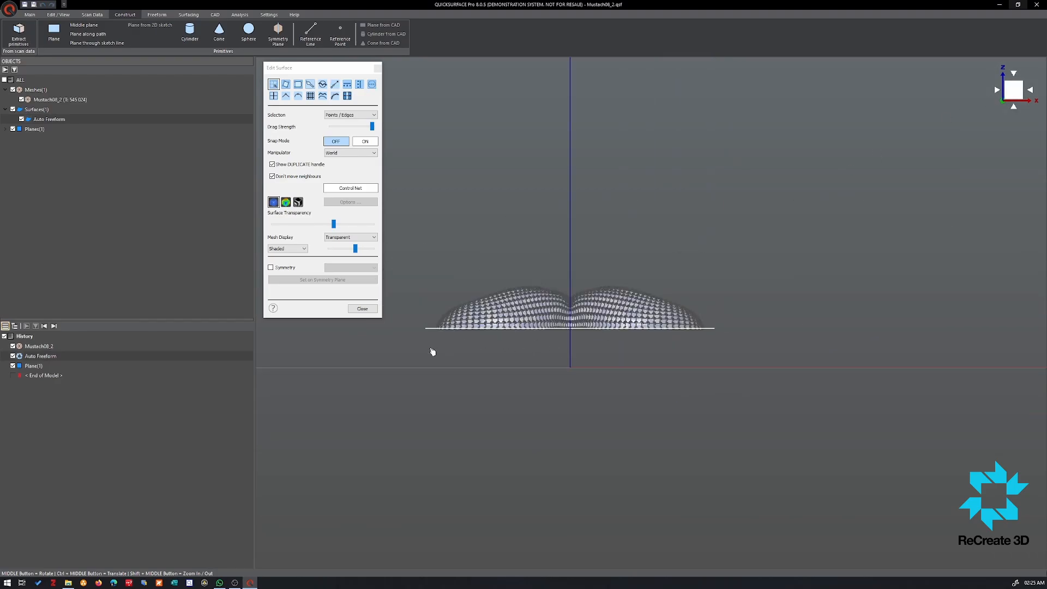
pyautogui.moveTo(548, 350); pyautogui.dragTo(528, 377, button='middle')
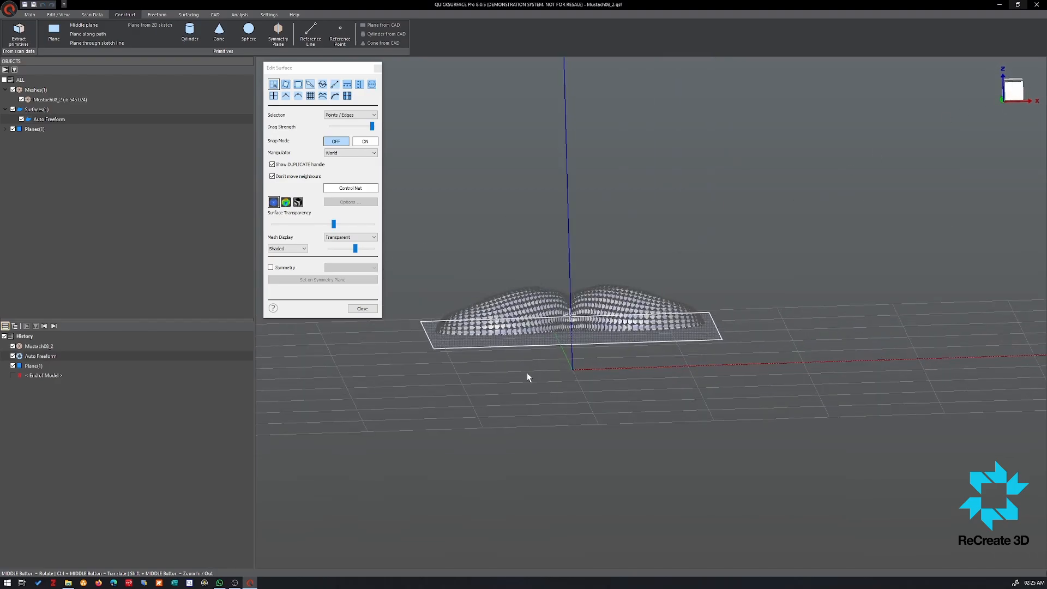
# Select the full loop of edges along the open base, starting from one of its bottom edges
pyautogui.scroll(5, 480, 325)
pyautogui.click(482, 307)
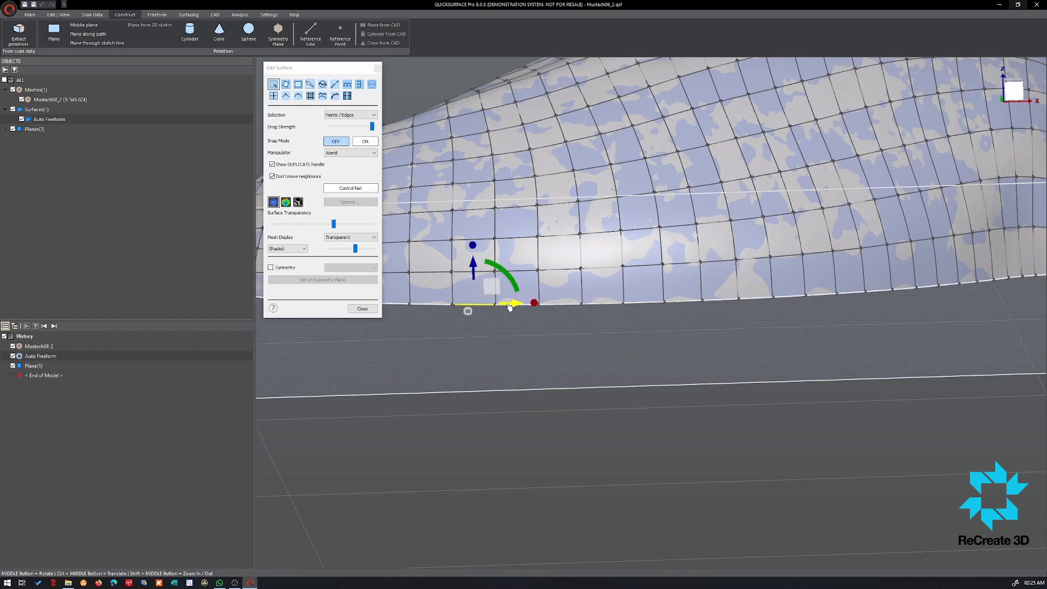
pyautogui.scroll(4, 506, 306)
pyautogui.doubleClick(543, 309)
pyautogui.scroll(-5, 544, 311)
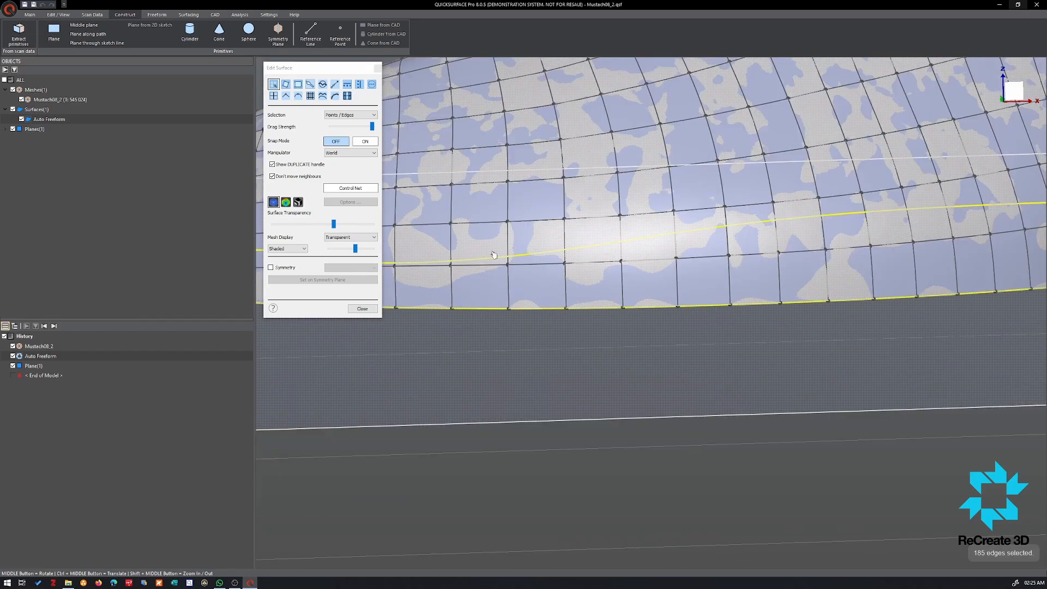
# Extend the selected bottom edge loop outward by one strip past the plane
pyautogui.scroll(-2, 605, 303)
pyautogui.scroll(3, 604, 302)
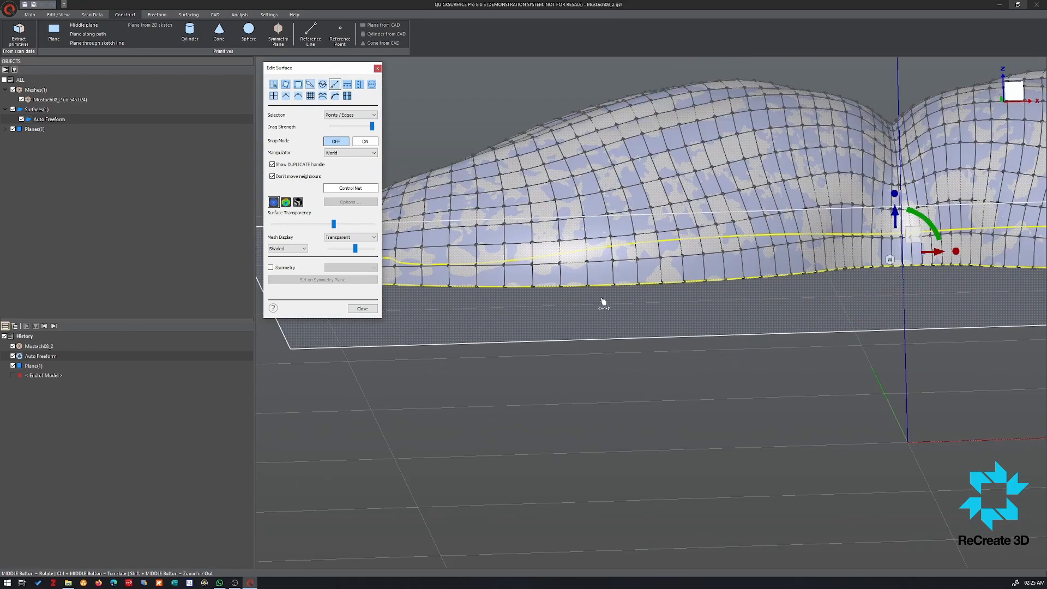
pyautogui.moveTo(607, 288); pyautogui.dragTo(608, 315)
# Examine the extended strip along the bottom boundary and around the mustache's curled tip
pyautogui.scroll(-3, 652, 357)
pyautogui.moveTo(639, 353); pyautogui.dragTo(974, 488, button='middle')
pyautogui.scroll(5, 973, 489)
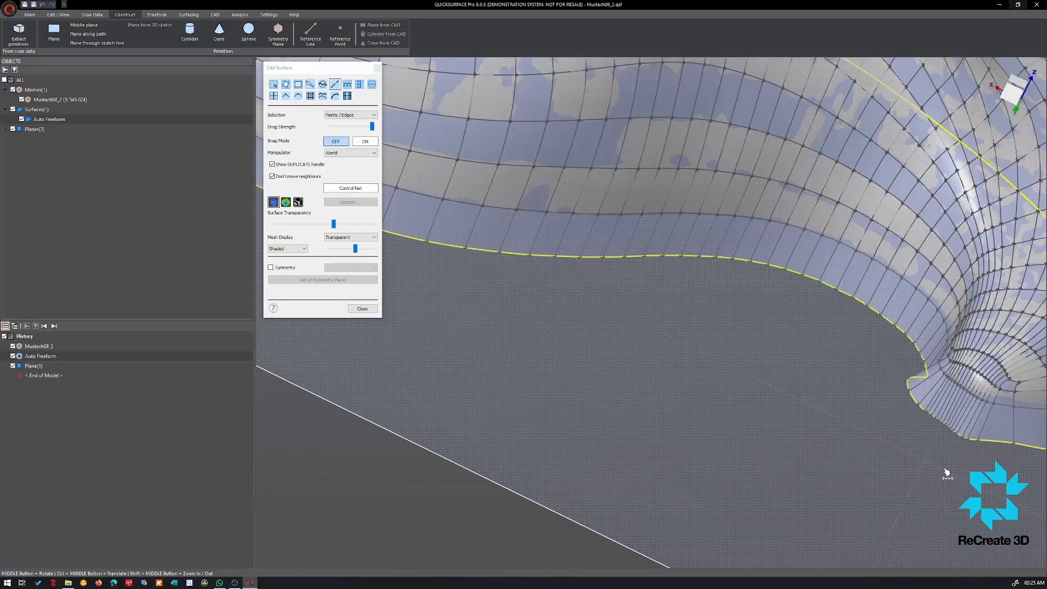
pyautogui.scroll(-4, 787, 369)
pyautogui.moveTo(788, 369); pyautogui.dragTo(914, 385, button='middle')
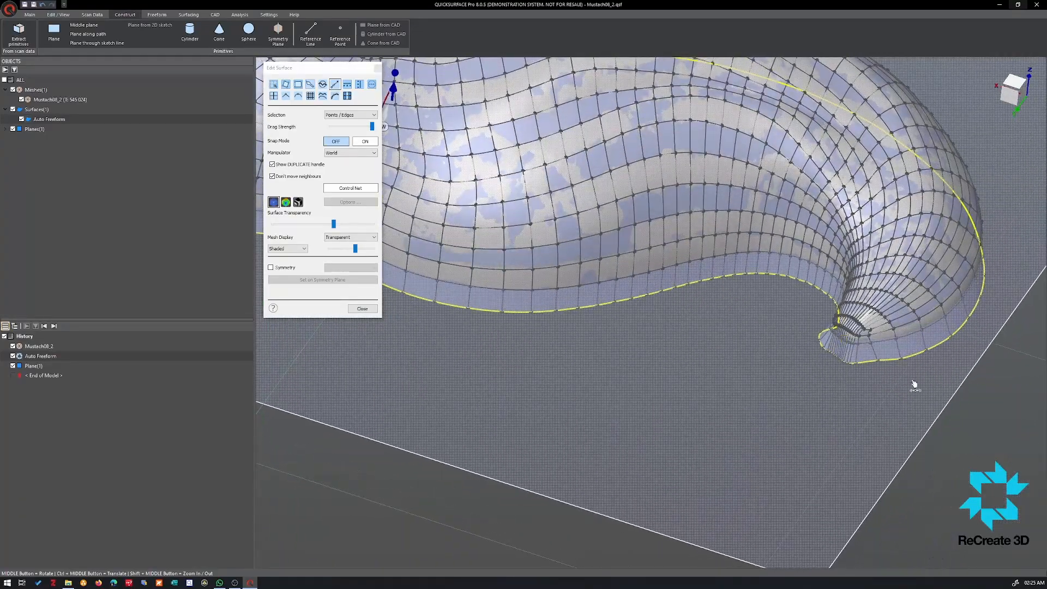
pyautogui.scroll(4, 914, 386)
pyautogui.moveTo(762, 338)
pyautogui.mouseDown(button='middle')
pyautogui.moveTo(811, 381)
pyautogui.moveTo(770, 344)
pyautogui.mouseUp(button='middle')
pyautogui.scroll(-2, 513, 268)
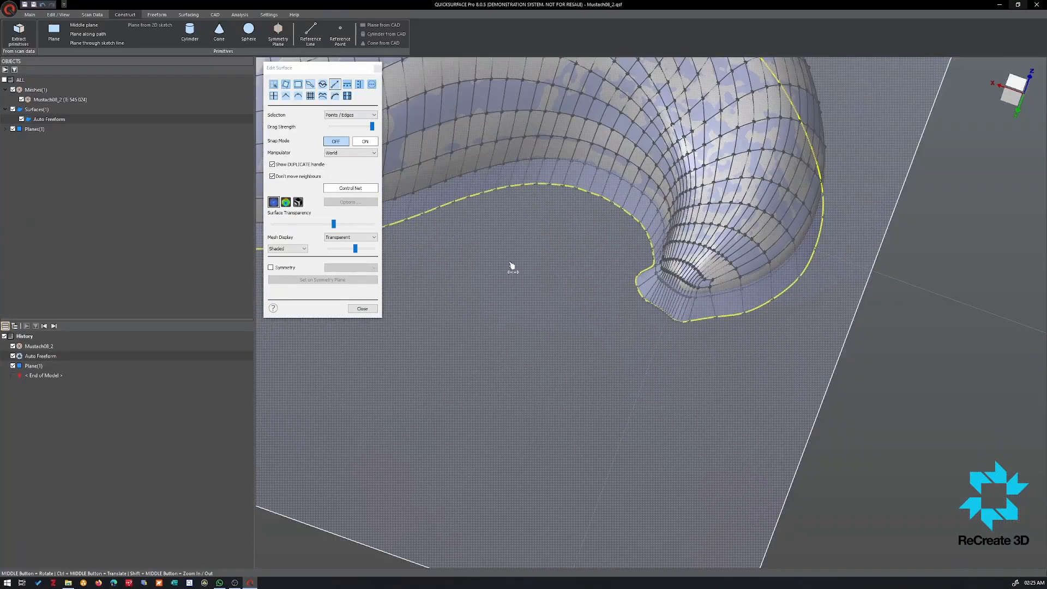
pyautogui.scroll(-2, 549, 317)
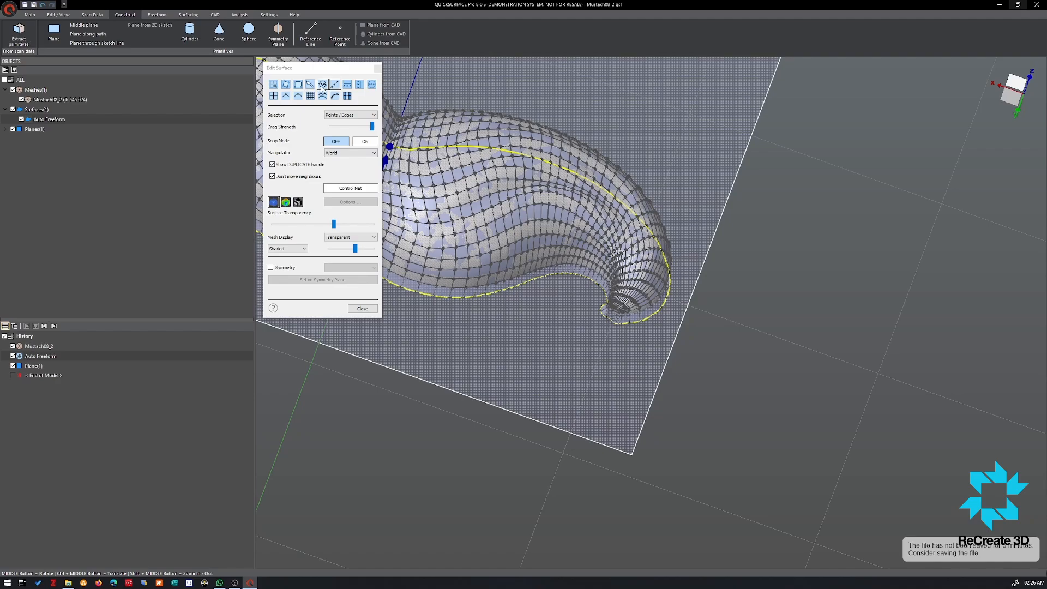
# Smooth the extended boundary points around the first curled tip, applying Smooth to all visible points within the circle
pyautogui.click(321, 85)
pyautogui.scroll(6, 580, 338)
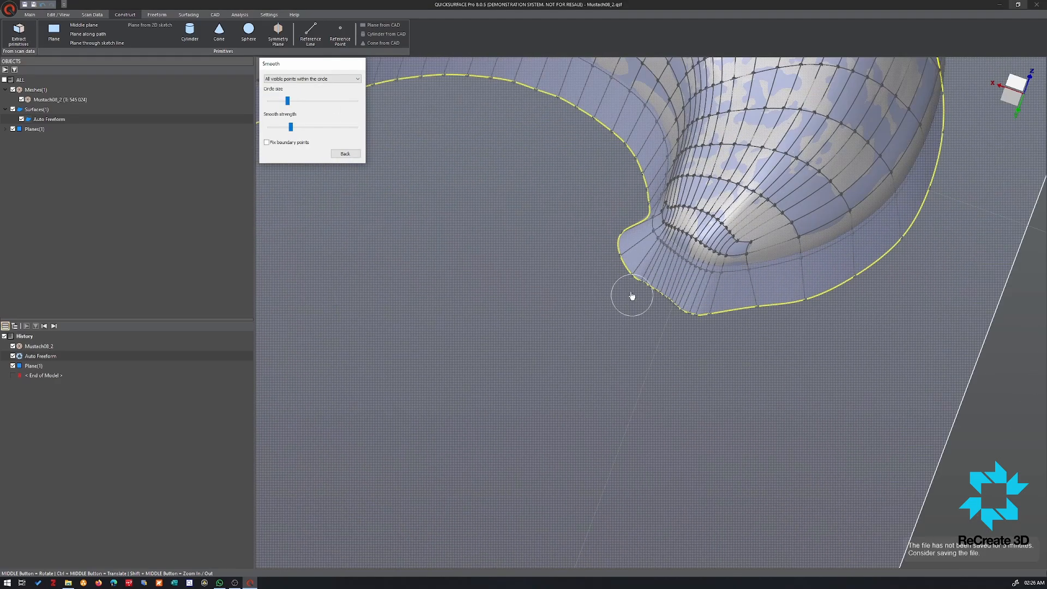
pyautogui.moveTo(617, 270)
pyautogui.mouseDown()
pyautogui.moveTo(653, 306)
pyautogui.moveTo(645, 289)
pyautogui.moveTo(727, 306)
pyautogui.moveTo(643, 276)
pyautogui.moveTo(612, 226)
pyautogui.moveTo(691, 302)
pyautogui.moveTo(764, 311)
pyautogui.moveTo(673, 276)
pyautogui.moveTo(621, 239)
pyautogui.mouseUp()
pyautogui.moveTo(602, 255); pyautogui.dragTo(627, 283, button='middle')
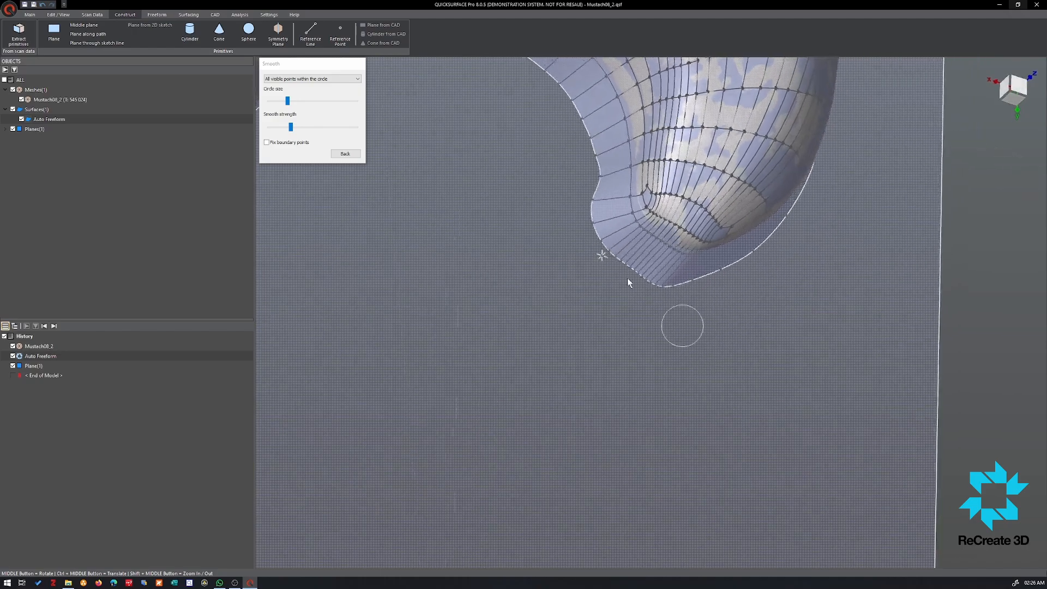
pyautogui.moveTo(585, 193); pyautogui.dragTo(648, 283)
pyautogui.moveTo(648, 273); pyautogui.dragTo(545, 198, button='middle')
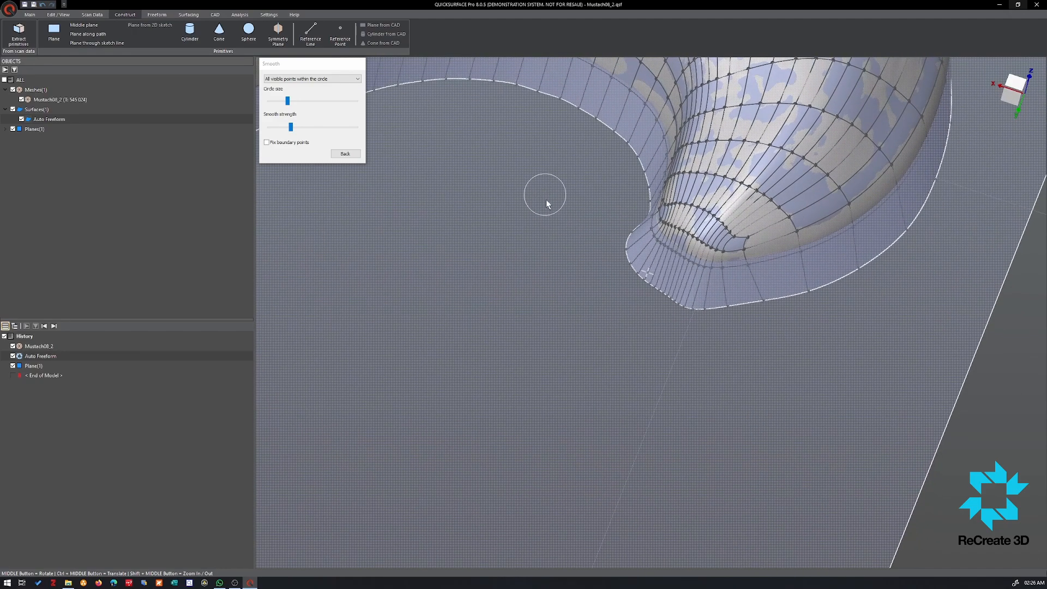
# Smooth the extended boundary points around the mustache's opposite curled tip
pyautogui.scroll(-8, 703, 289)
pyautogui.scroll(3, 508, 210)
pyautogui.scroll(5, 490, 221)
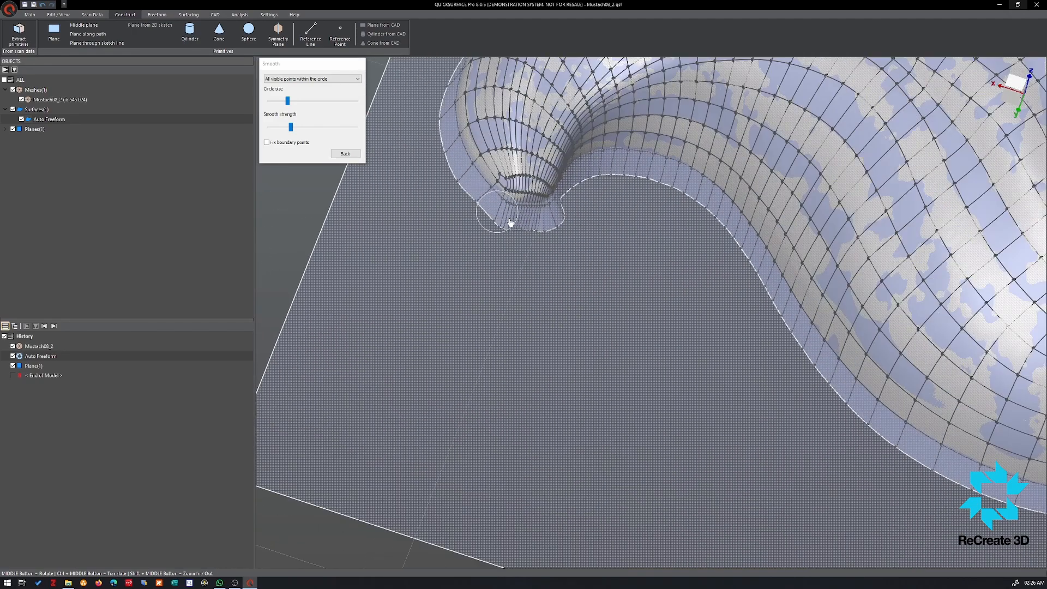
pyautogui.moveTo(562, 238); pyautogui.dragTo(471, 233)
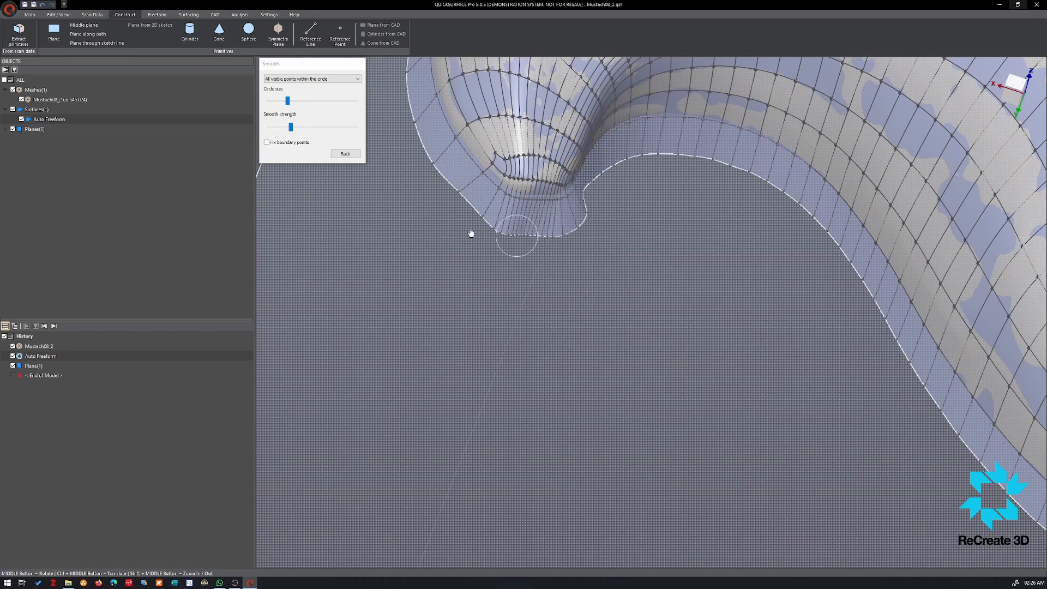
pyautogui.scroll(-6, 624, 323)
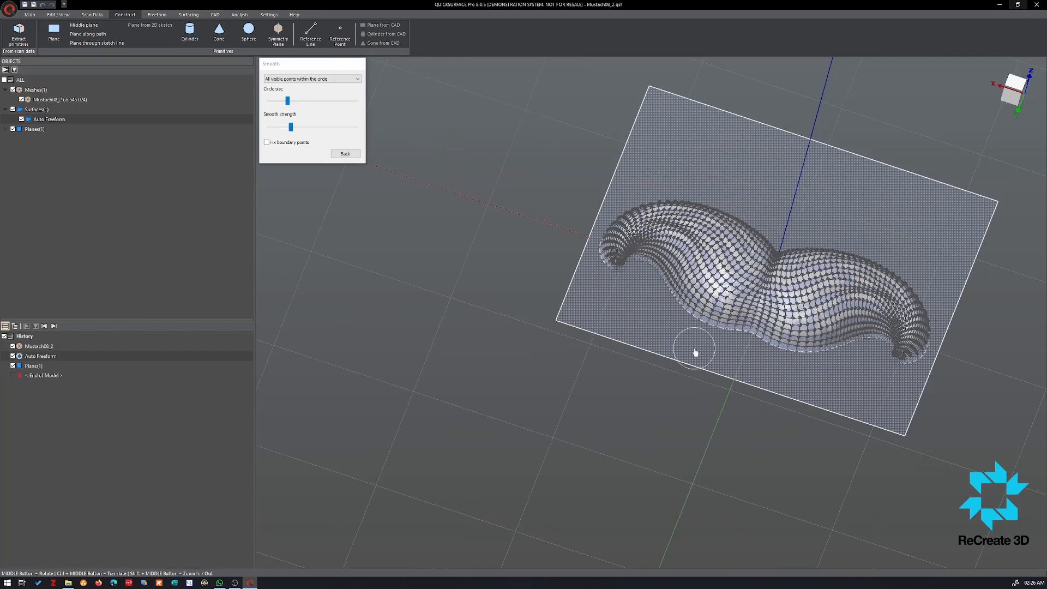
# Review the whole smoothed boundary, leave the Smooth tool and finish editing the freeform surface
pyautogui.scroll(6, 798, 318)
pyautogui.scroll(-2, 679, 274)
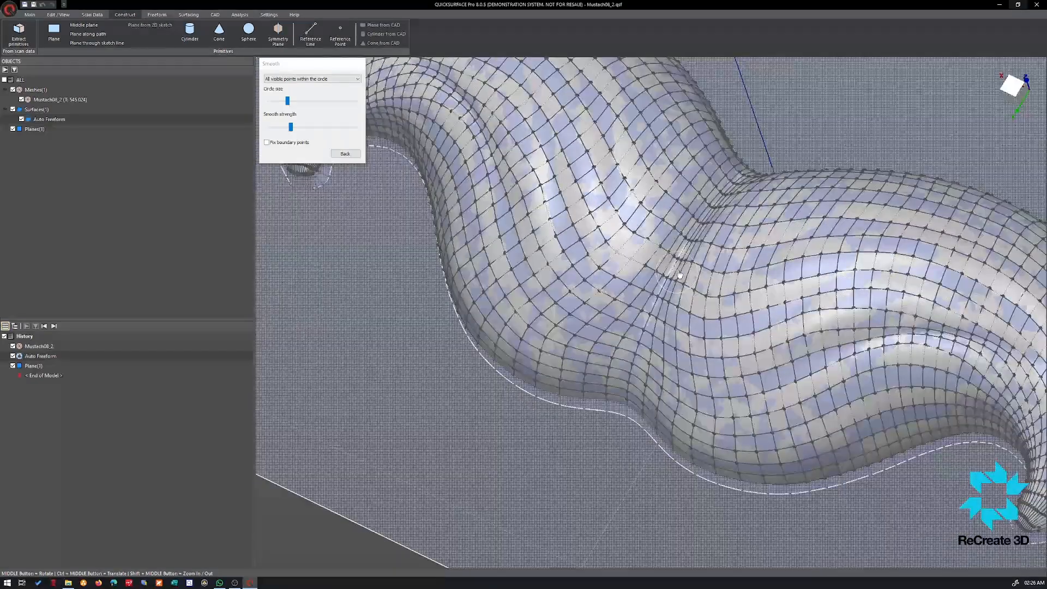
pyautogui.moveTo(679, 274); pyautogui.dragTo(709, 311, button='middle')
pyautogui.scroll(-6, 709, 311)
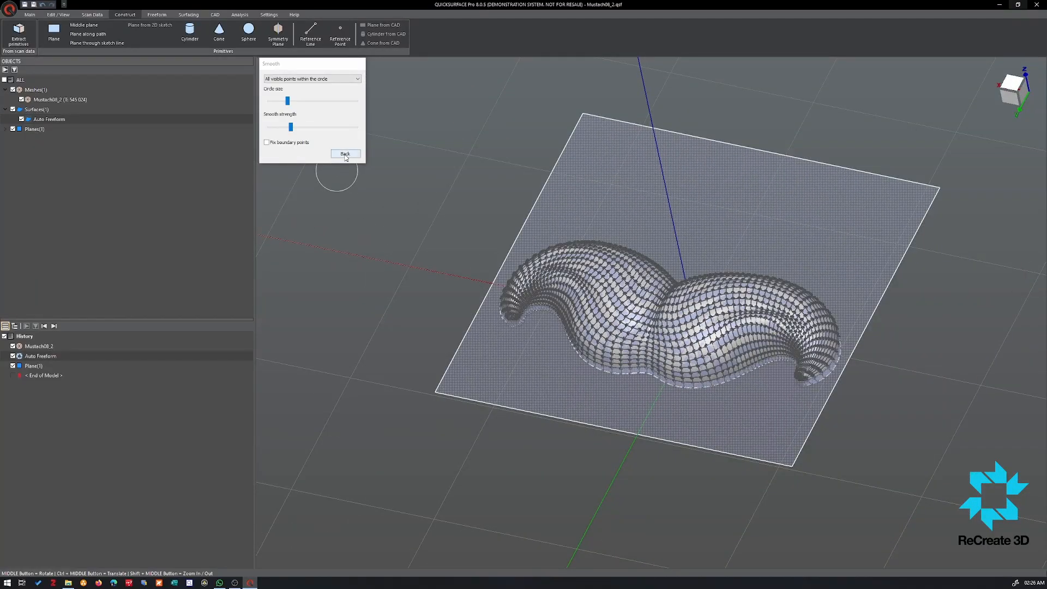
pyautogui.click(346, 155)
pyautogui.moveTo(495, 234); pyautogui.dragTo(402, 313, button='middle')
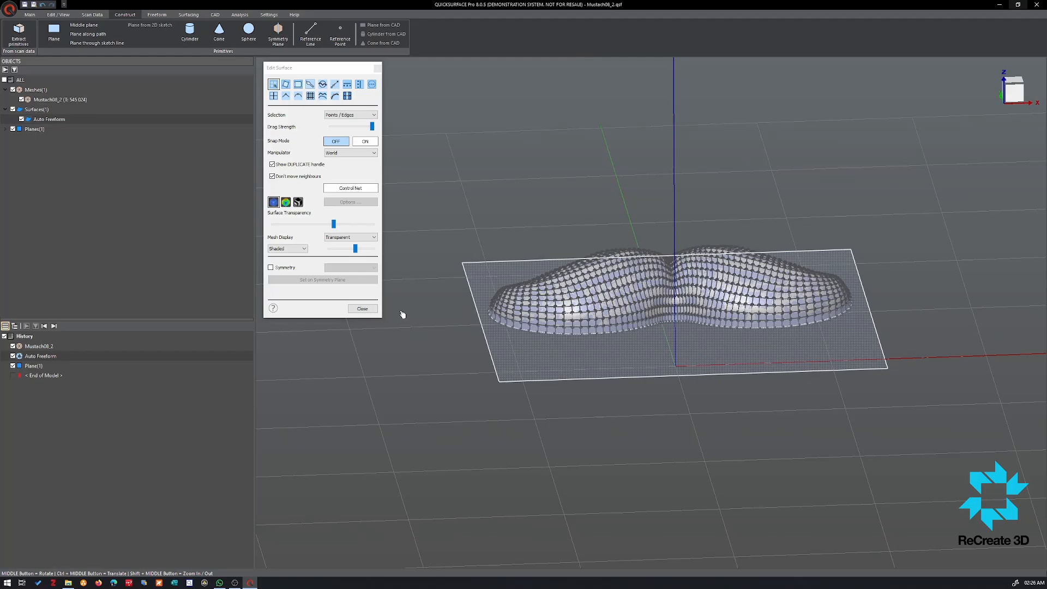
pyautogui.click(362, 309)
# Select the Auto Freeform surface in the model and hide the Mustach08_2 scan mesh
pyautogui.moveTo(657, 288); pyautogui.dragTo(625, 304, button='middle')
pyautogui.click(630, 311)
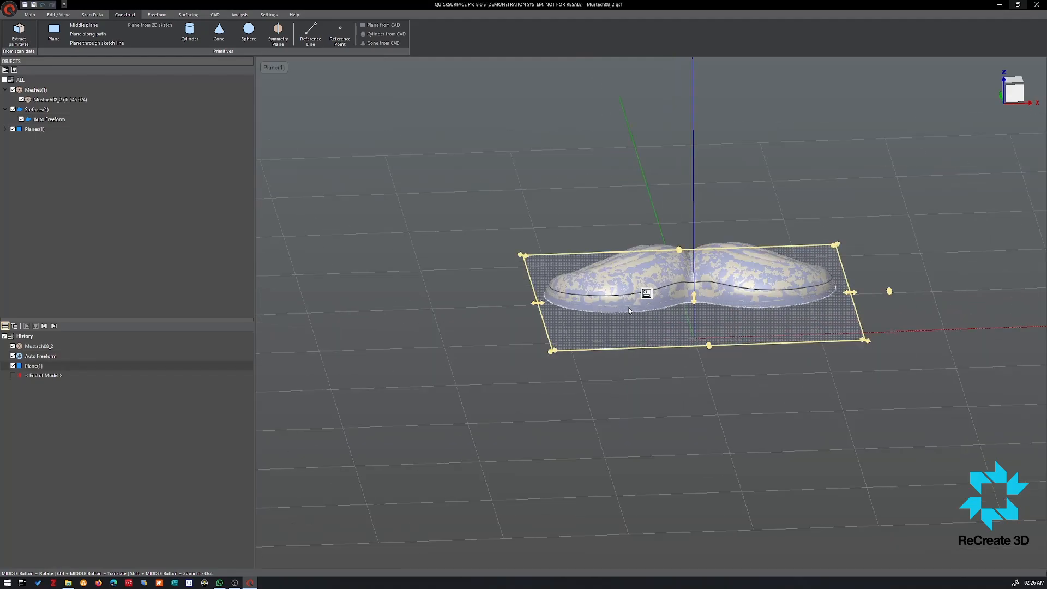
pyautogui.click(605, 288)
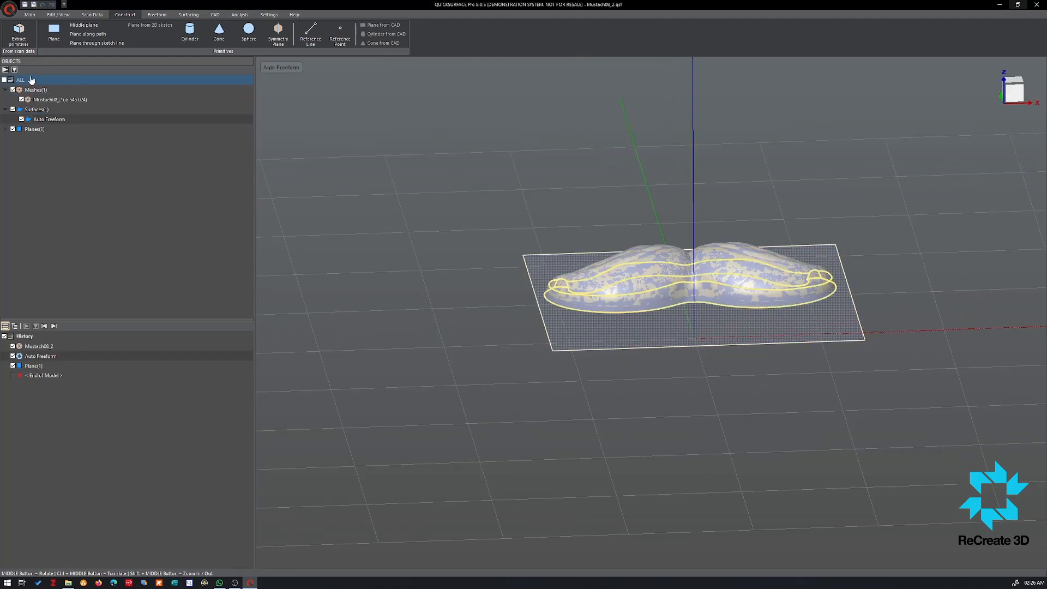
pyautogui.click(22, 100)
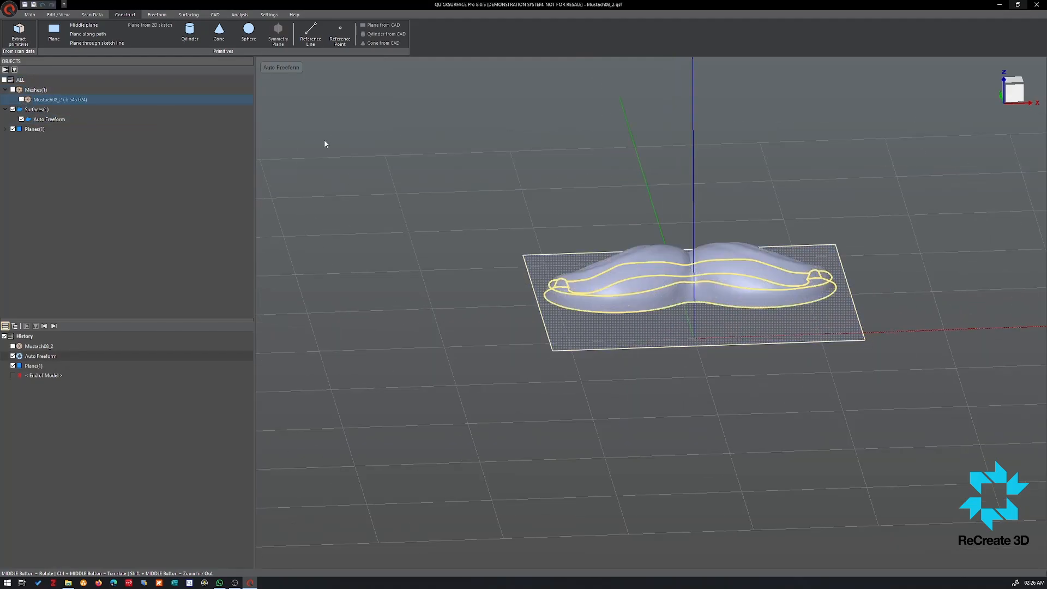
# Trim the Auto Freeform surface with the base plane, removing the plane and the portion below it, and keep the upper part as a surface
pyautogui.click(650, 288)
pyautogui.rightClick(657, 277)
pyautogui.click(626, 322)
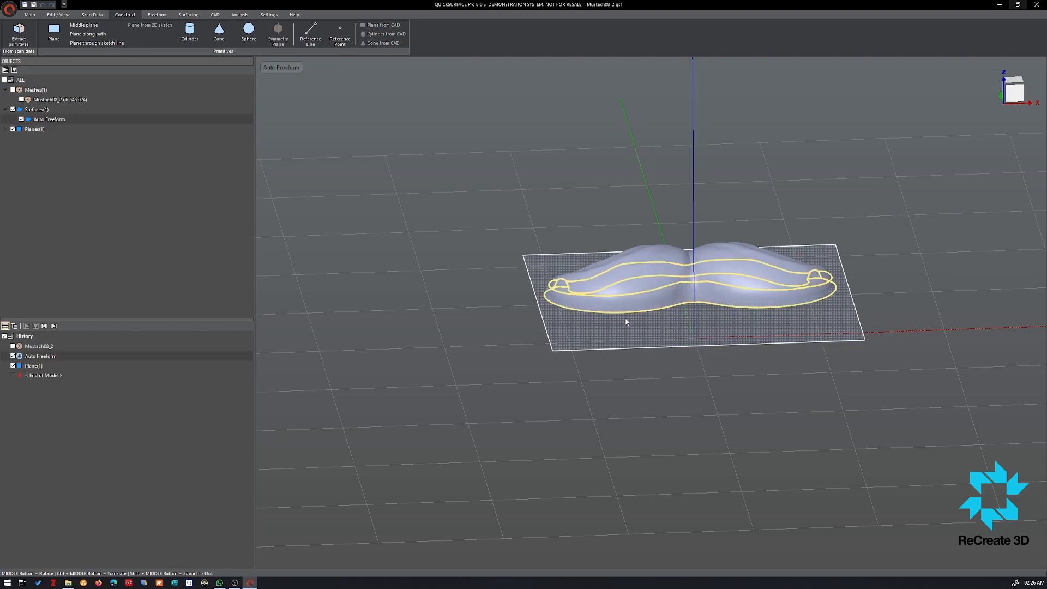
pyautogui.keyDown('ctrl'); pyautogui.click(626, 331); pyautogui.keyUp('ctrl')
pyautogui.click(644, 313)
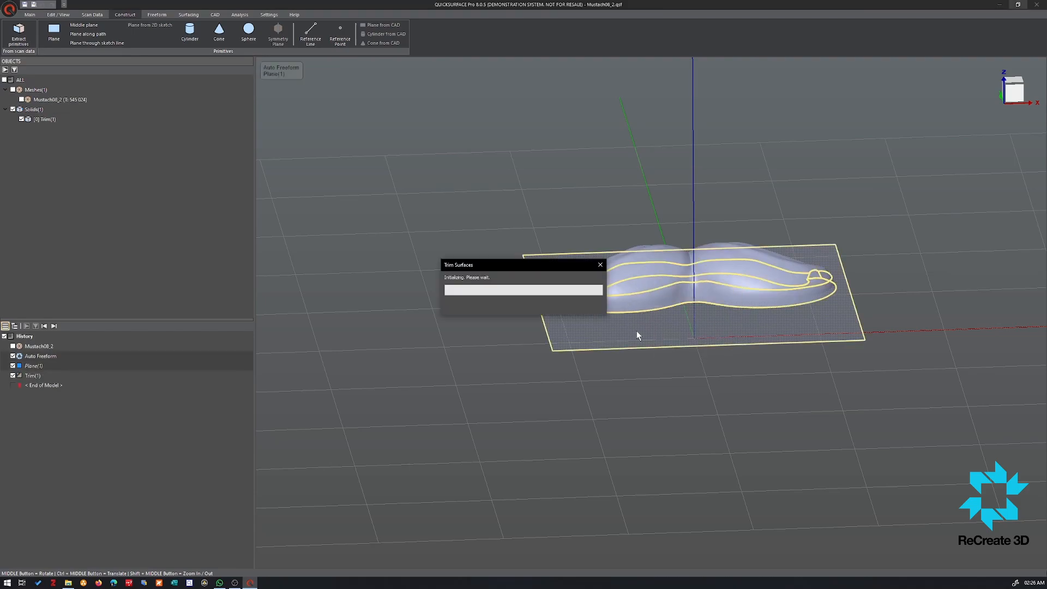
pyautogui.scroll(5, 619, 320)
pyautogui.moveTo(616, 318); pyautogui.dragTo(695, 357, button='middle')
pyautogui.click(531, 266)
pyautogui.scroll(-3, 659, 290)
pyautogui.scroll(-2, 658, 290)
pyautogui.moveTo(505, 309); pyautogui.dragTo(491, 313, button='middle')
pyautogui.scroll(2, 664, 273)
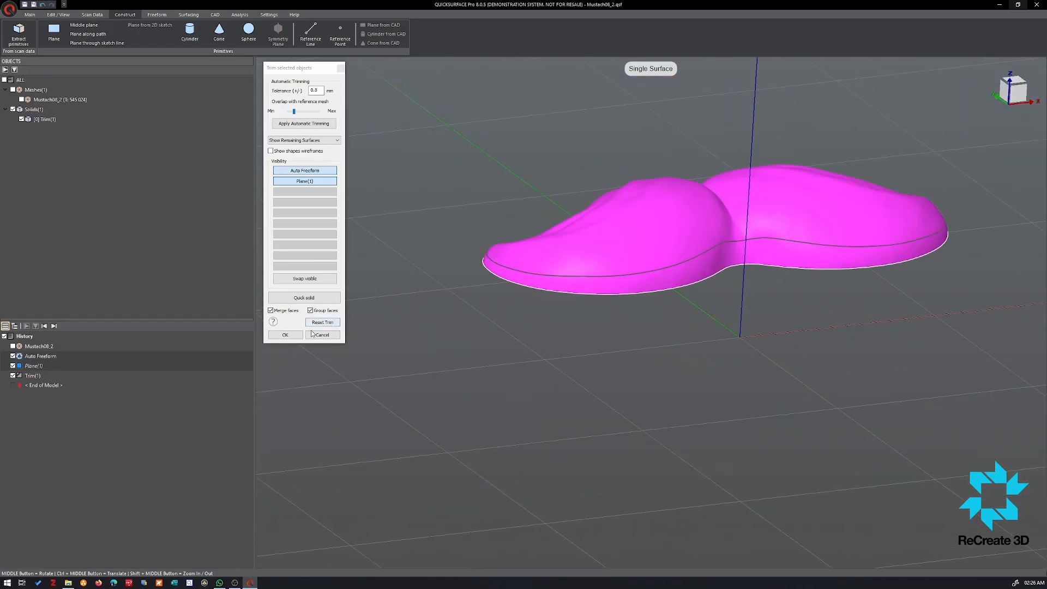
pyautogui.click(285, 335)
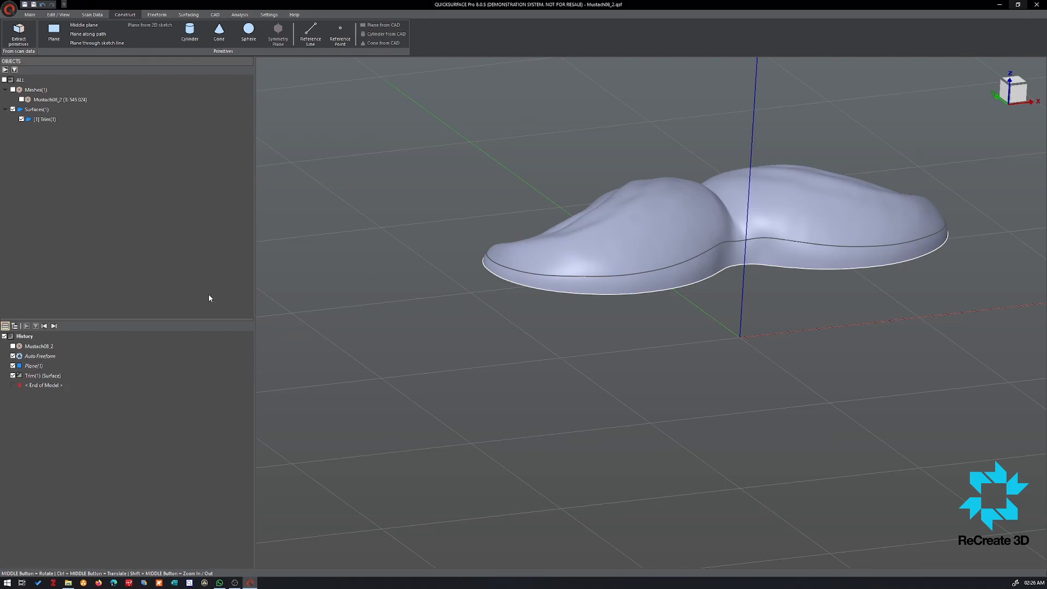
# Make a copy of Plane(1) from the history so that a base plane is available again after the trim
pyautogui.click(34, 385)
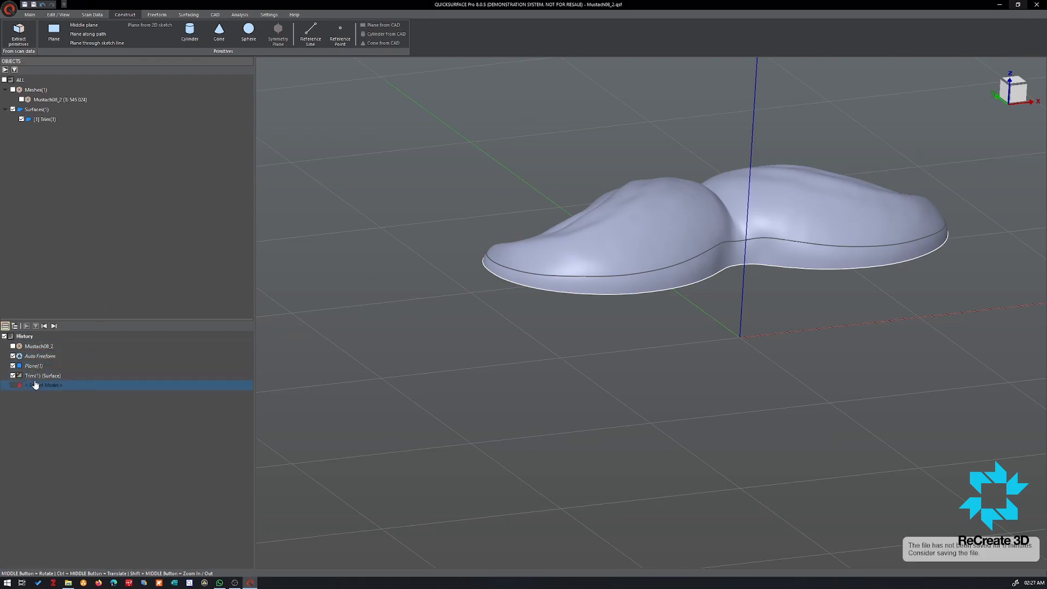
pyautogui.scroll(-5, 320, 351)
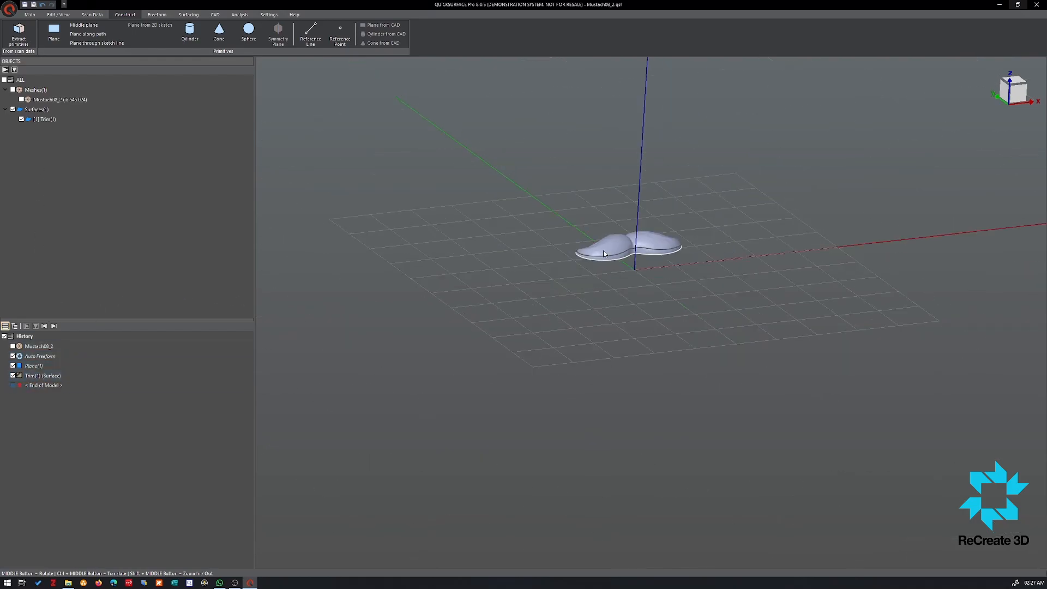
pyautogui.click(47, 376)
pyautogui.click(34, 366)
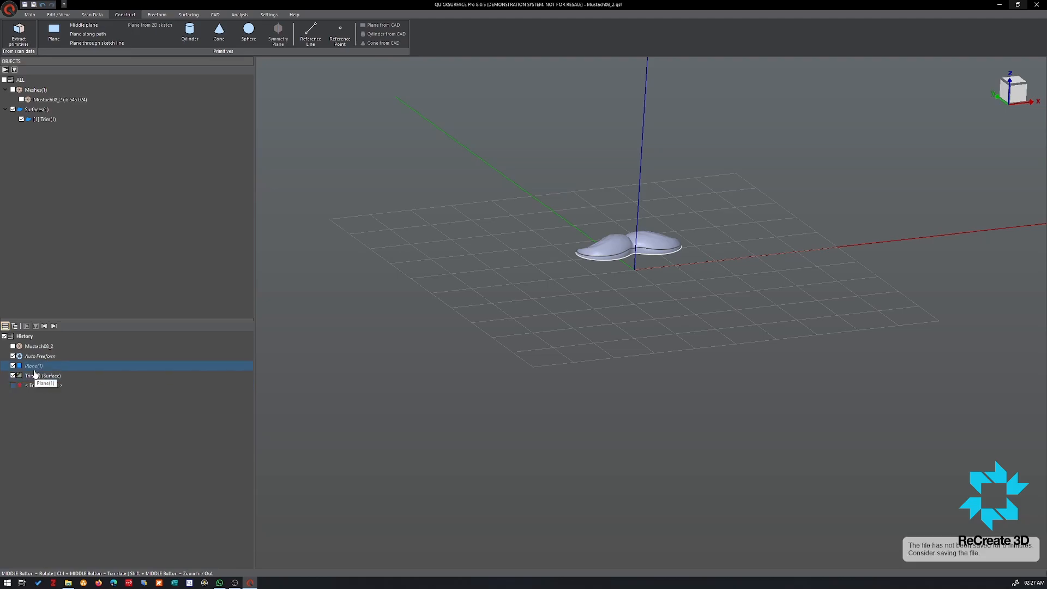
pyautogui.rightClick(33, 366)
pyautogui.click(85, 449)
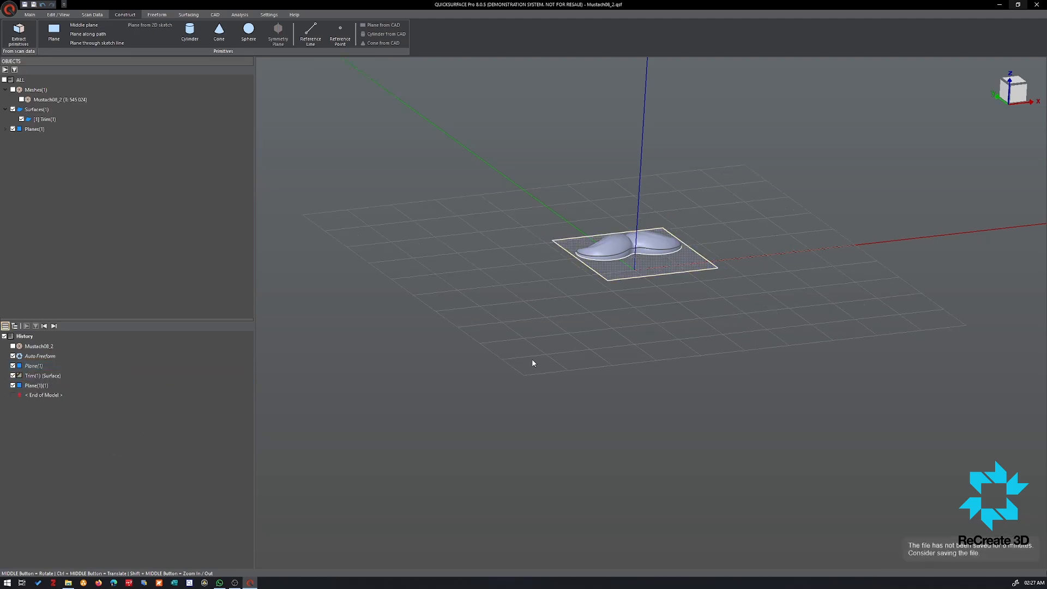
# Create a sketch for an extruded surface on the copied base plane with zero offset
pyautogui.scroll(3, 534, 360)
pyautogui.moveTo(271, 355); pyautogui.dragTo(701, 300, button='middle')
pyautogui.click(698, 296)
pyautogui.click(713, 280)
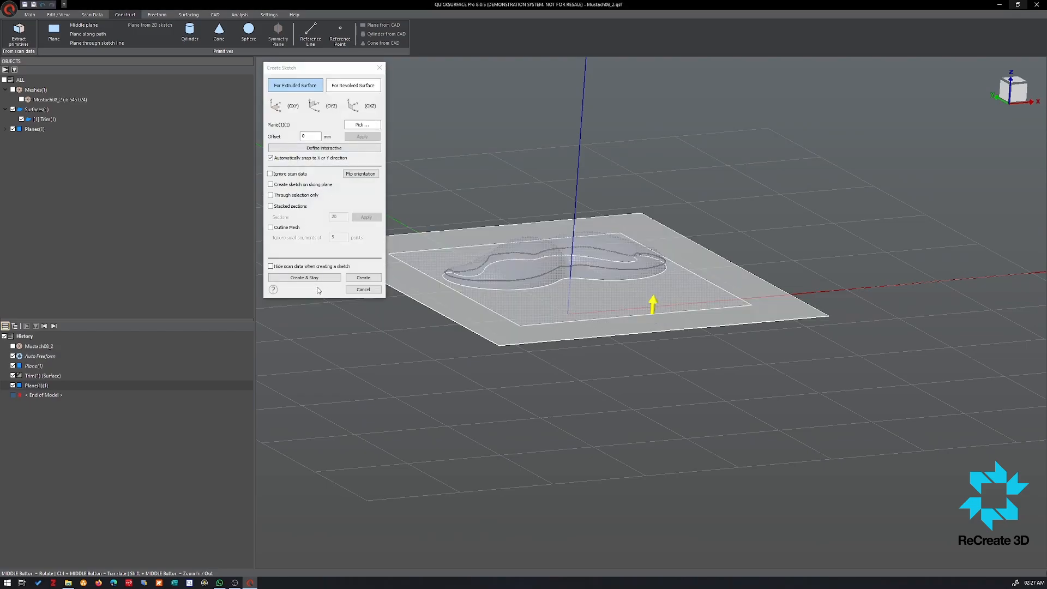
pyautogui.click(363, 279)
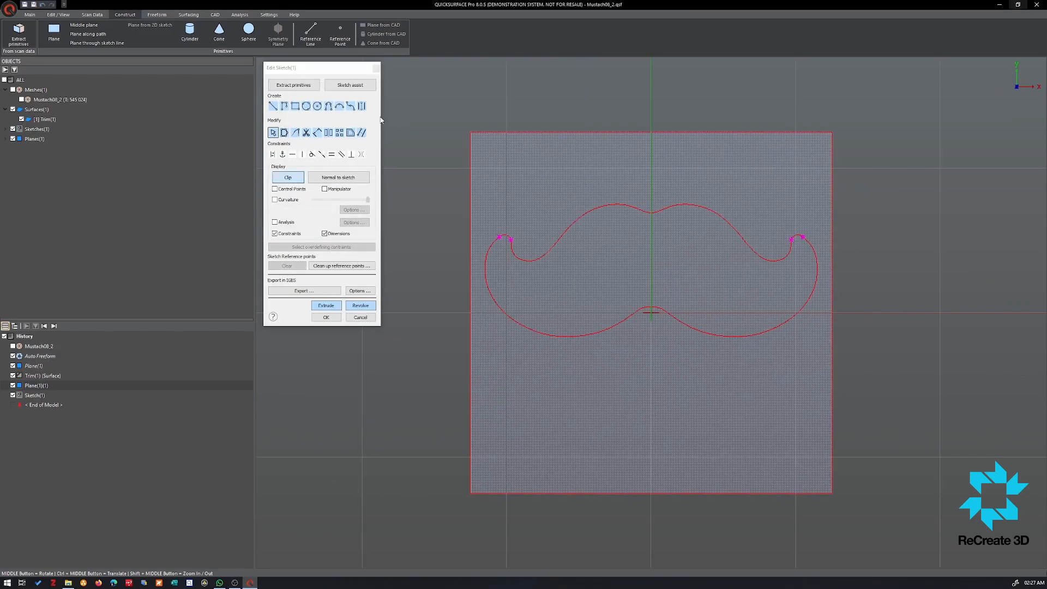
# Project the mustache's bottom boundary into the sketch as one edge chain
pyautogui.click(362, 133)
pyautogui.click(547, 258)
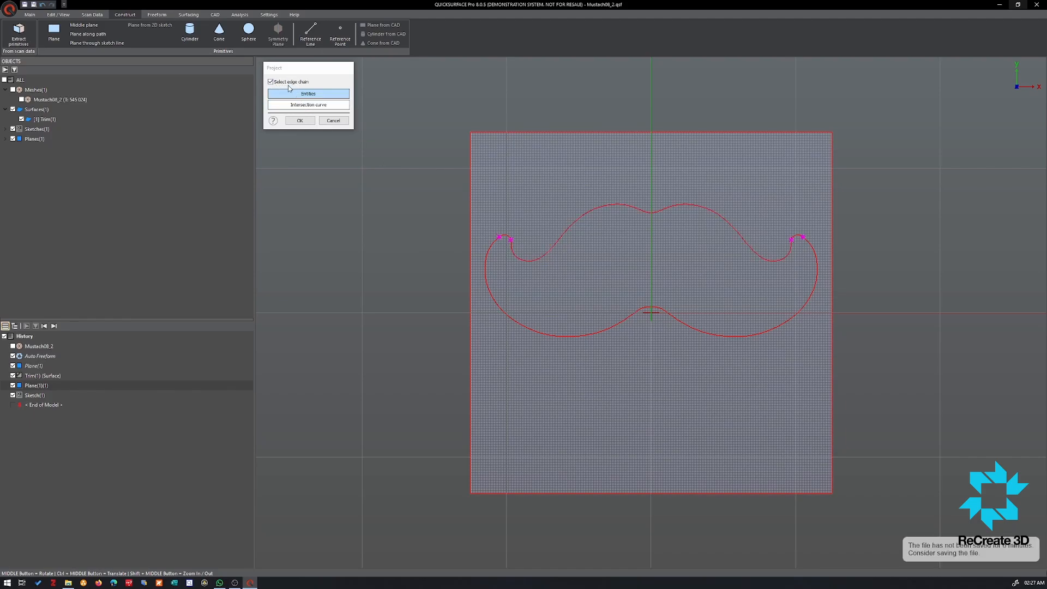
pyautogui.click(543, 260)
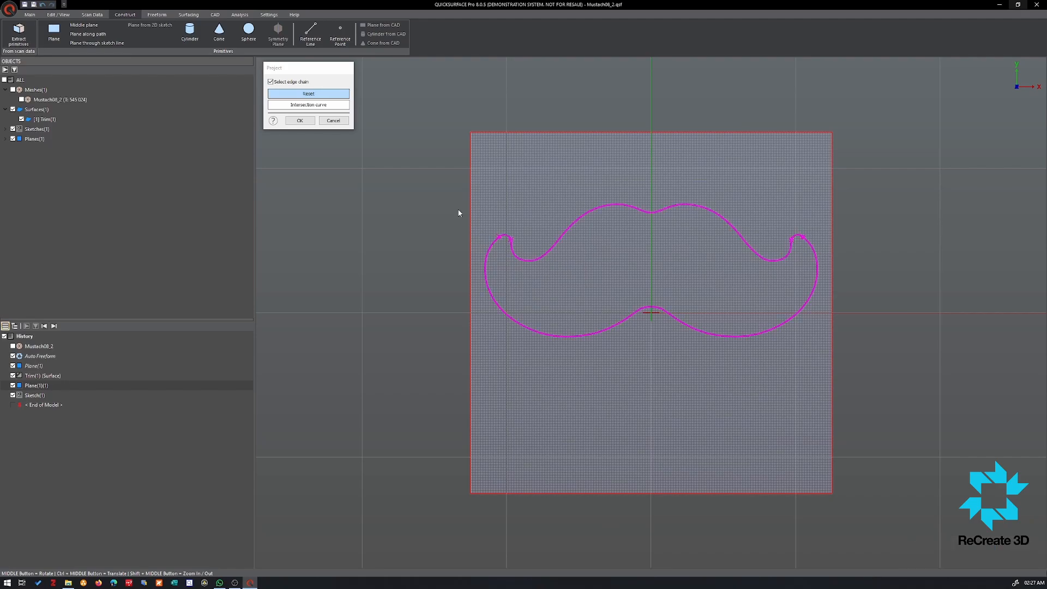
pyautogui.click(299, 121)
# Extrude the projected outline downward two-sided, with Depth 1 near zero and Depth 2 about 19 mm
pyautogui.moveTo(677, 338)
pyautogui.mouseDown(button='middle')
pyautogui.moveTo(671, 299)
pyautogui.moveTo(651, 282)
pyautogui.moveTo(640, 357)
pyautogui.moveTo(819, 287)
pyautogui.moveTo(612, 299)
pyautogui.moveTo(573, 263)
pyautogui.mouseUp(button='middle')
pyautogui.click(326, 306)
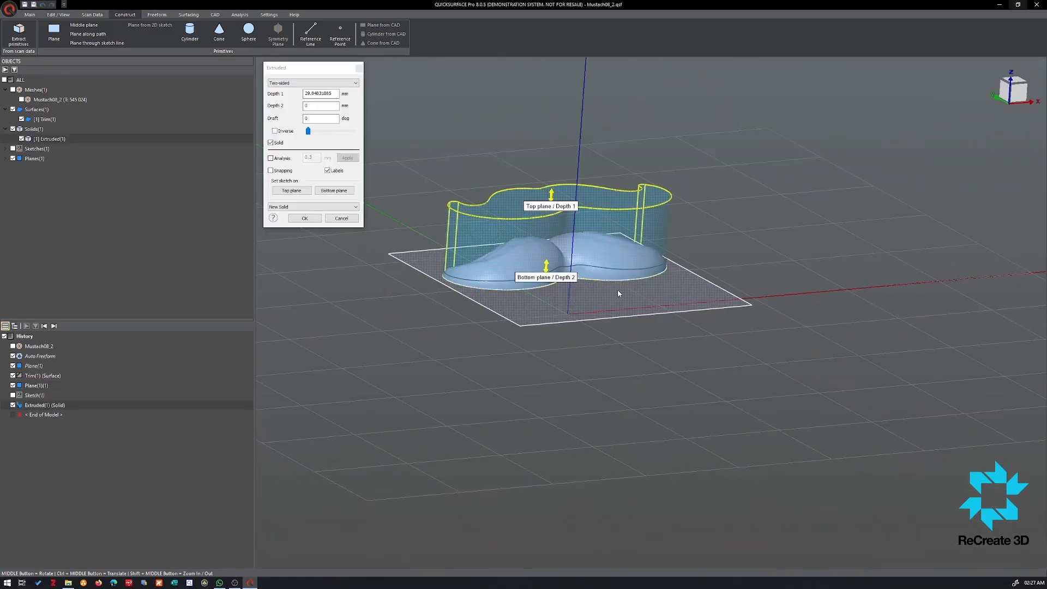
pyautogui.moveTo(617, 289); pyautogui.dragTo(539, 226, button='middle')
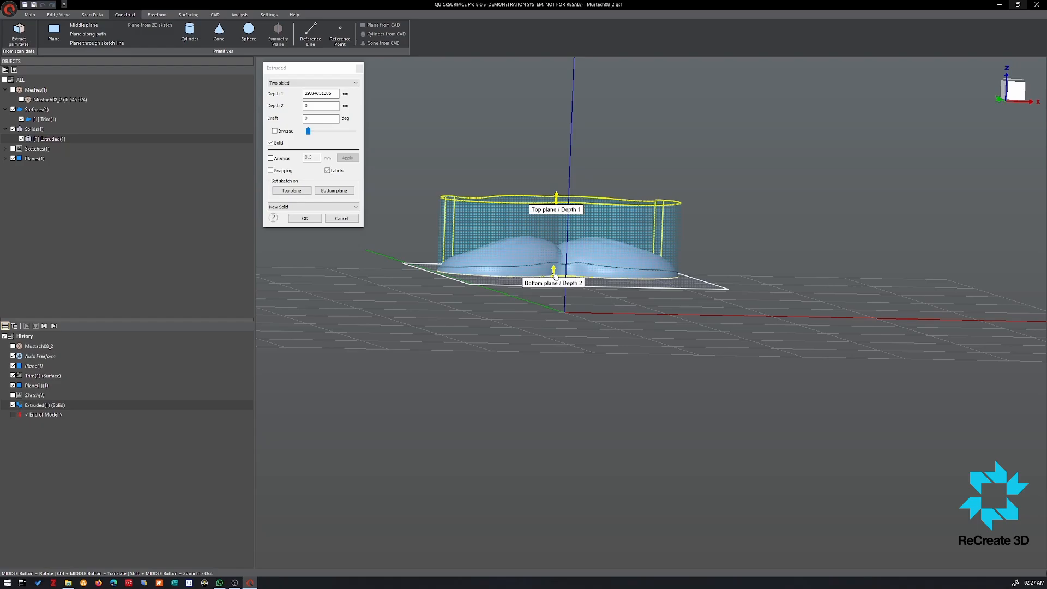
pyautogui.moveTo(555, 275); pyautogui.dragTo(551, 371)
pyautogui.moveTo(559, 199); pyautogui.dragTo(558, 340)
pyautogui.moveTo(558, 340); pyautogui.dragTo(558, 361, button='middle')
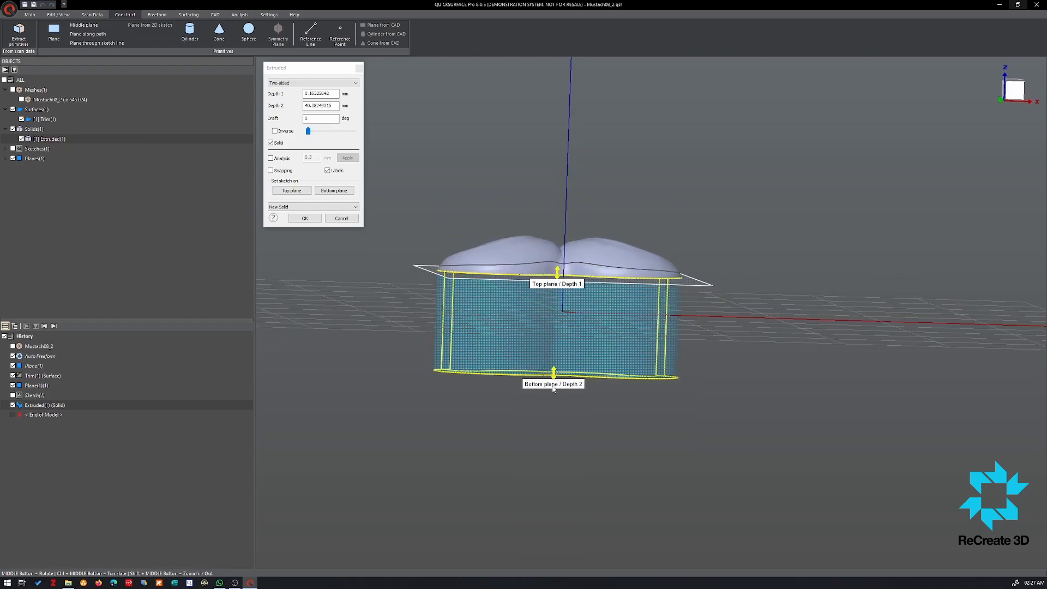
pyautogui.moveTo(611, 252); pyautogui.dragTo(574, 360, button='middle')
pyautogui.moveTo(559, 378); pyautogui.dragTo(556, 334)
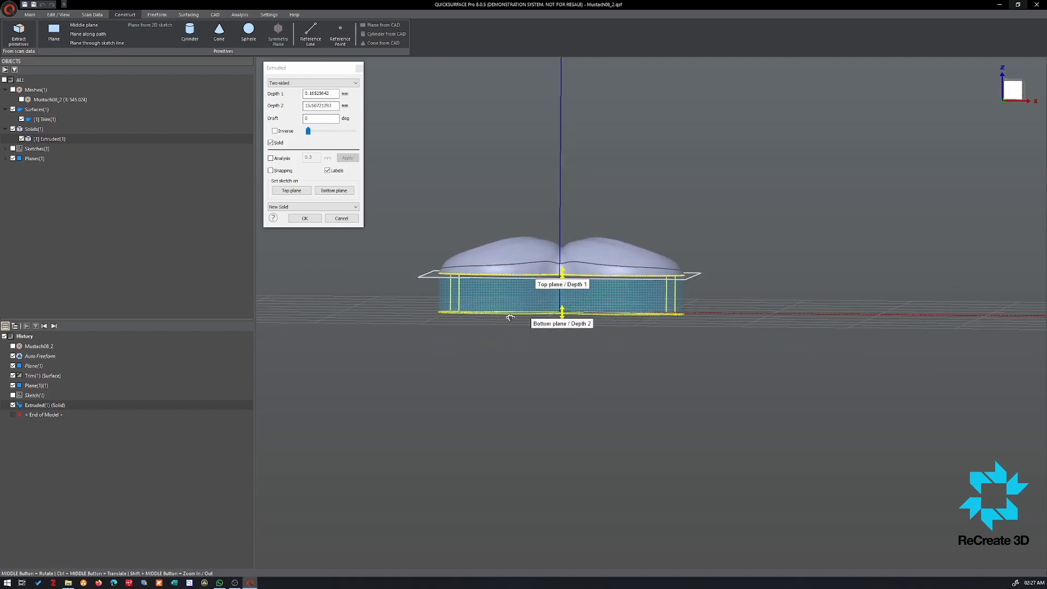
pyautogui.moveTo(509, 317); pyautogui.dragTo(551, 319, button='middle')
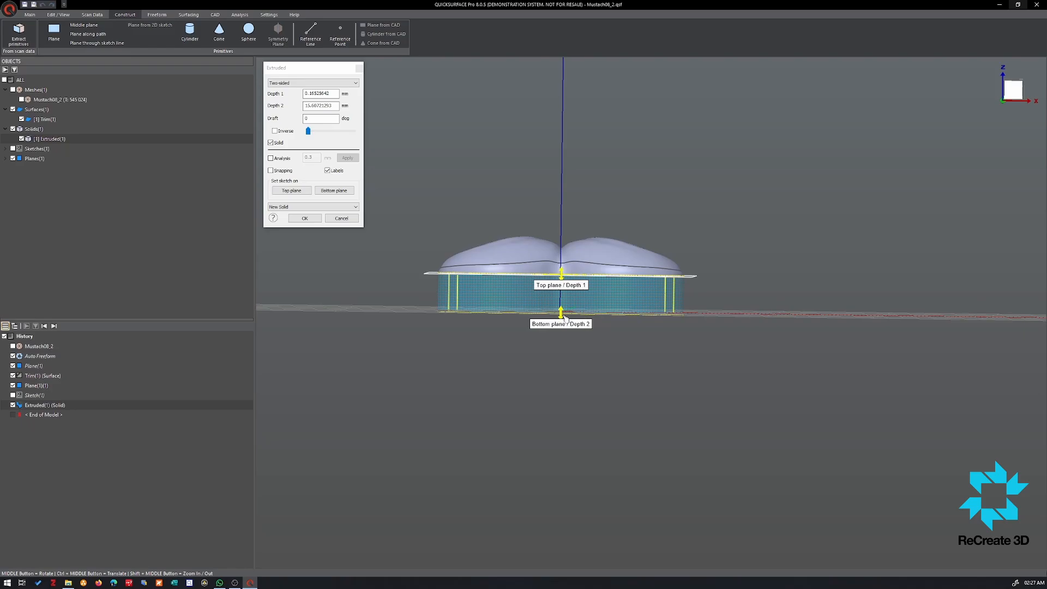
pyautogui.moveTo(565, 318); pyautogui.dragTo(562, 331)
pyautogui.moveTo(561, 331); pyautogui.dragTo(499, 300, button='middle')
pyautogui.scroll(5, 496, 299)
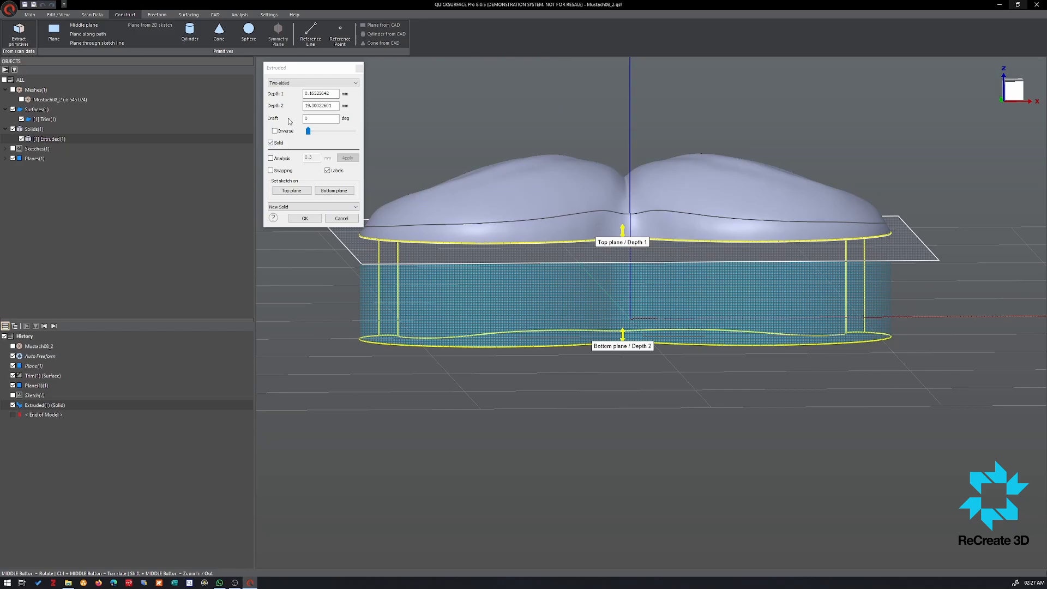
# Try a 3-degree draft on the extrusion, inspect the walls and set the draft to 2 degrees
pyautogui.doubleClick(308, 116)
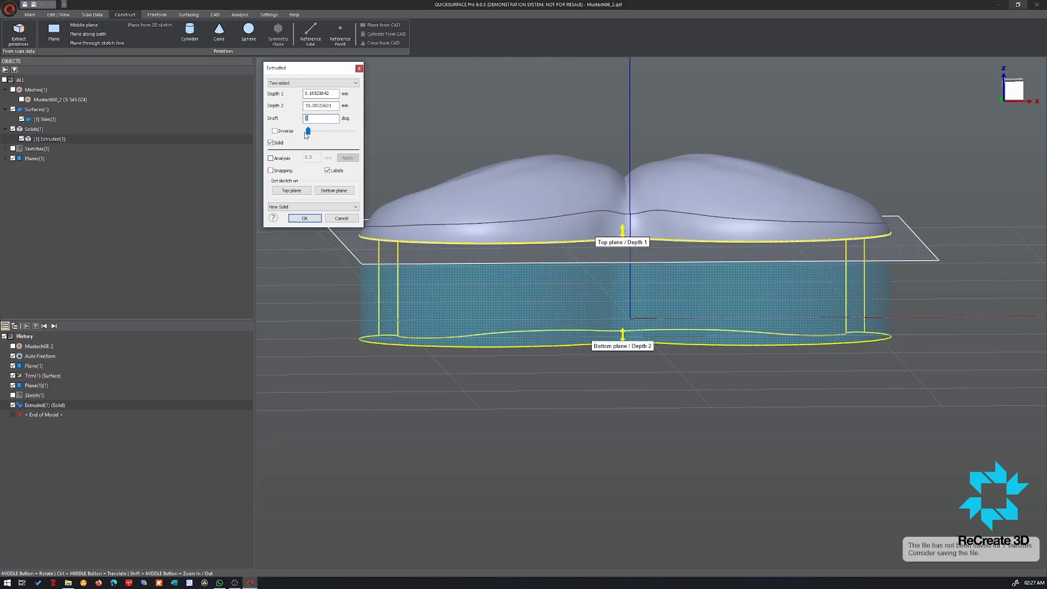
pyautogui.write('3')
pyautogui.moveTo(503, 404); pyautogui.dragTo(682, 443, button='middle')
pyautogui.click(311, 117)
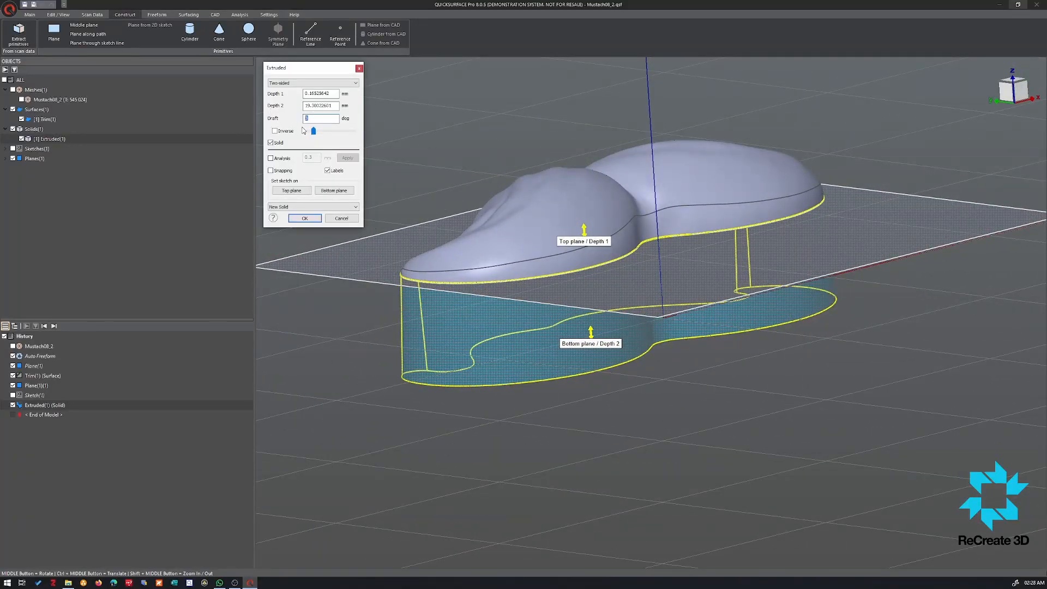
pyautogui.moveTo(664, 435); pyautogui.dragTo(580, 472, button='middle')
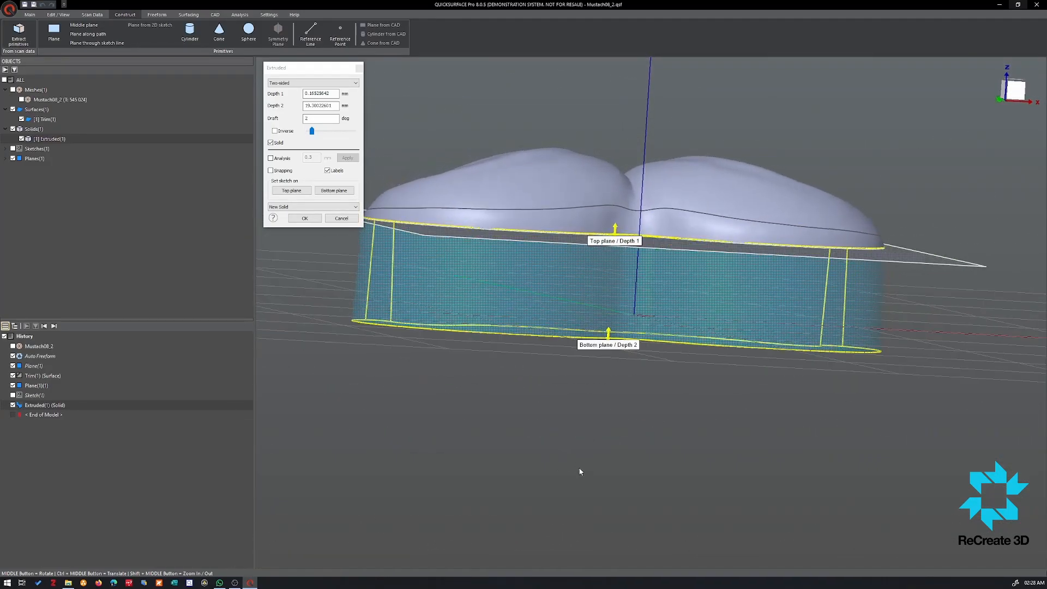
# Turn off the Solid option and create the extrusion as an open surface
pyautogui.click(271, 143)
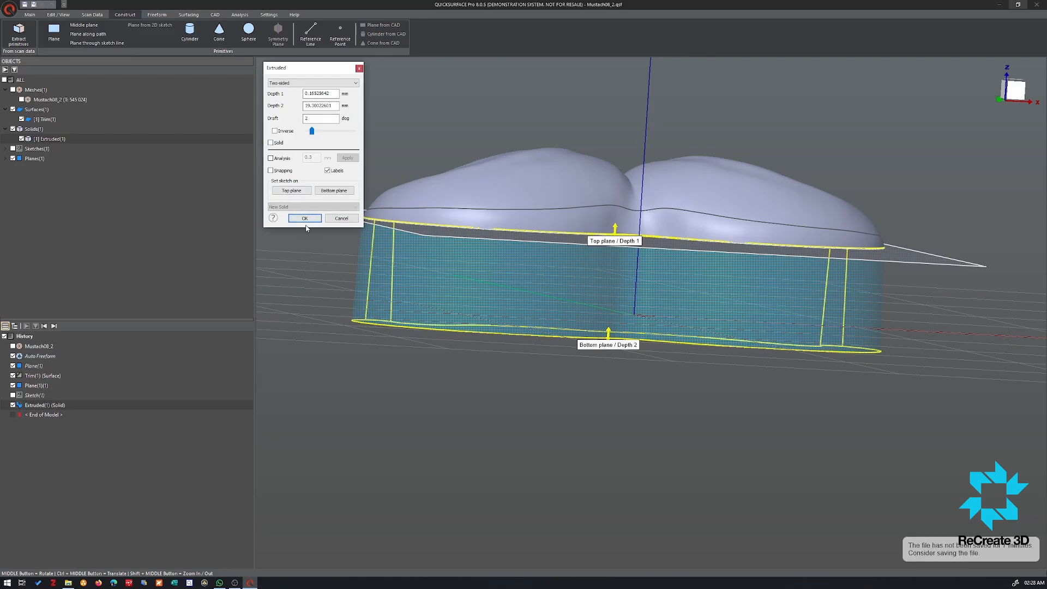
pyautogui.moveTo(575, 302); pyautogui.dragTo(579, 316, button='middle')
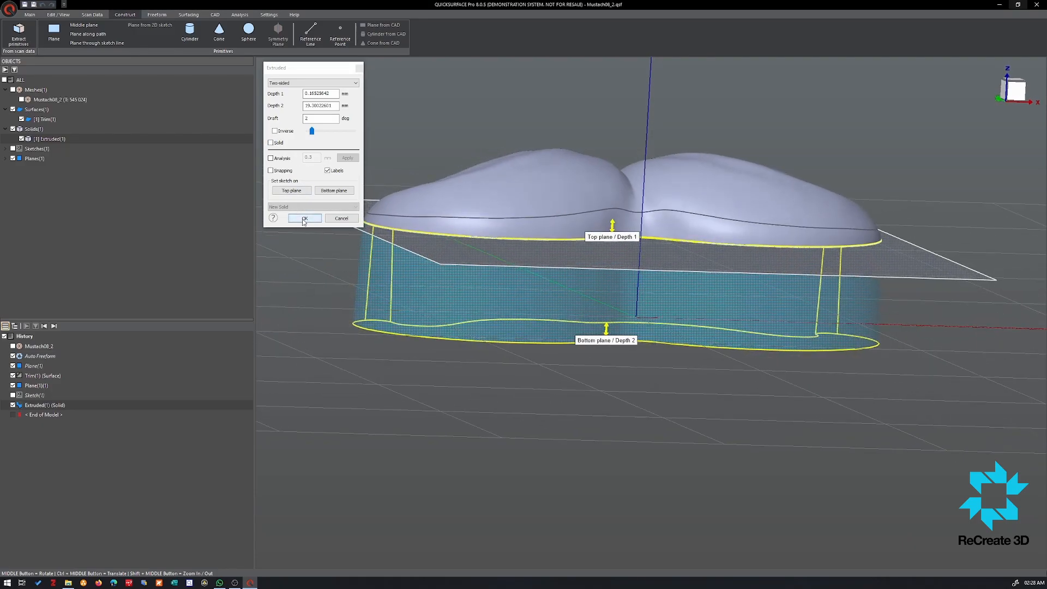
pyautogui.click(303, 219)
# Flip the extruded wall surface so its orientation matches the mustache surface
pyautogui.scroll(6, 660, 269)
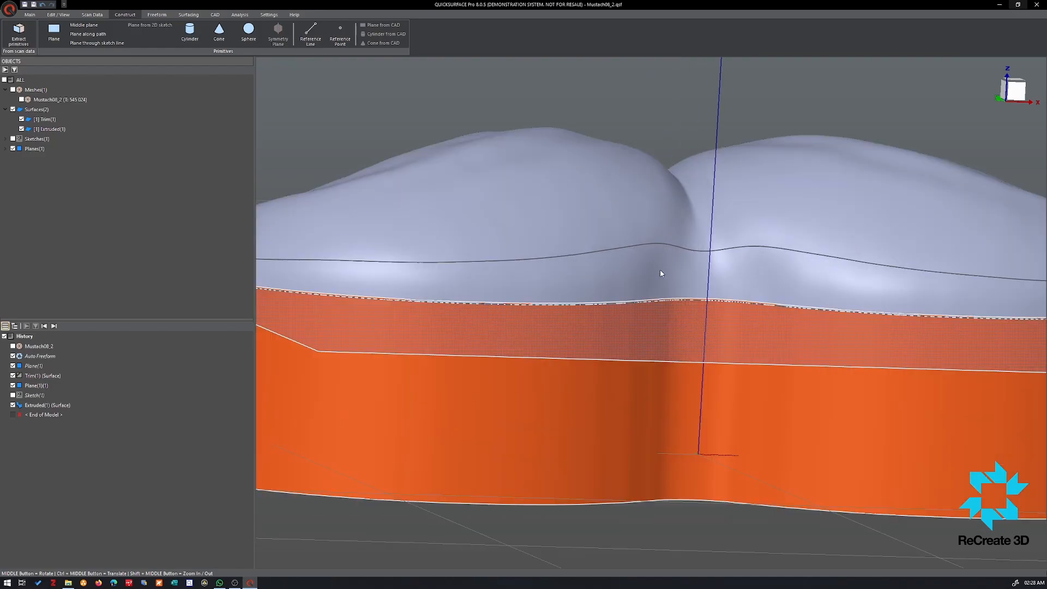
pyautogui.scroll(-5, 614, 311)
pyautogui.moveTo(692, 444); pyautogui.dragTo(623, 302, button='middle')
pyautogui.rightClick(614, 308)
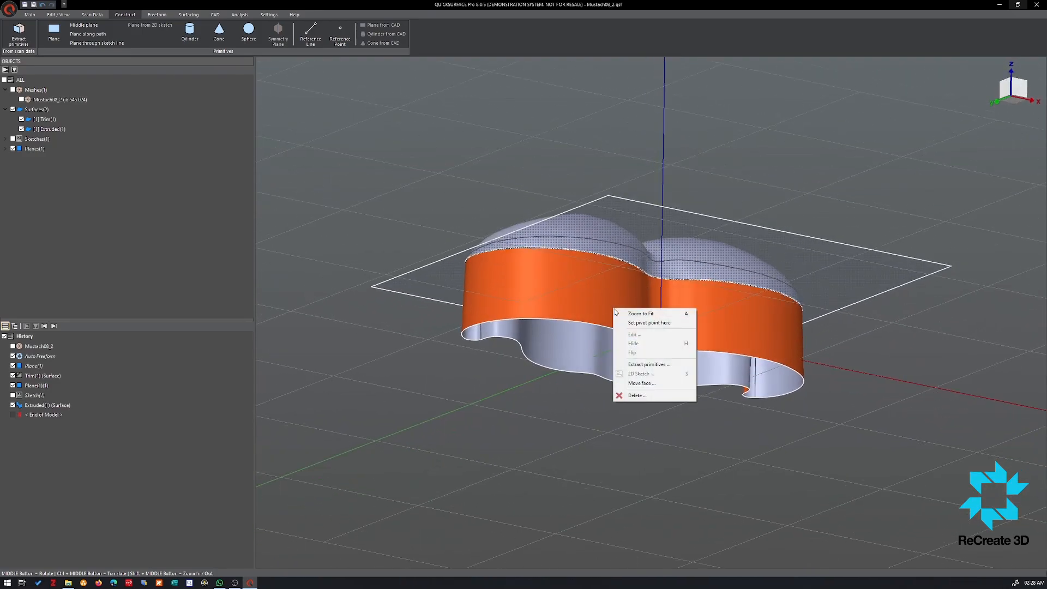
pyautogui.click(581, 299)
pyautogui.rightClick(569, 299)
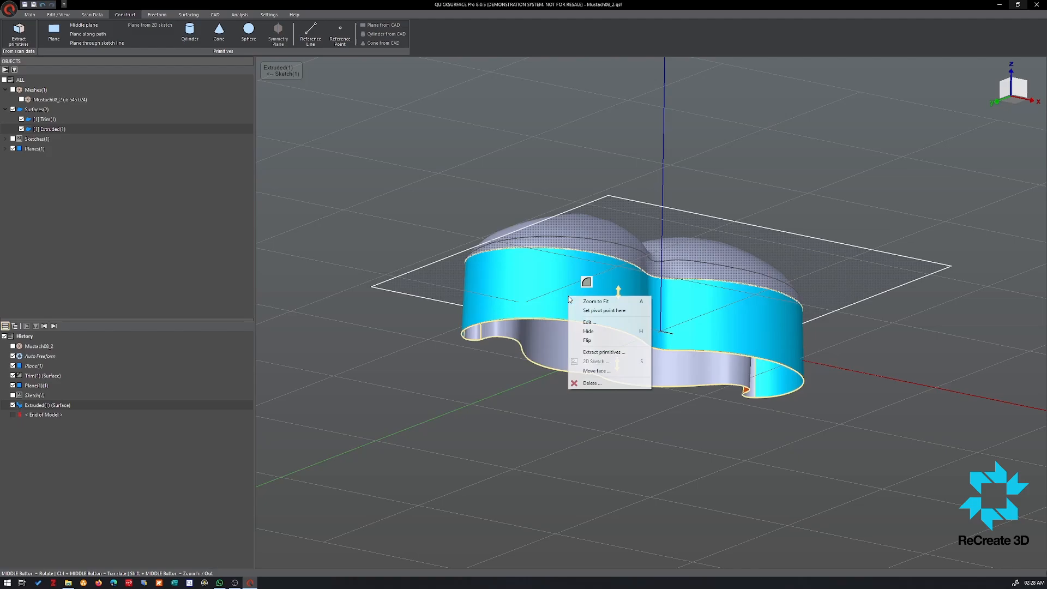
pyautogui.click(588, 340)
pyautogui.moveTo(791, 396); pyautogui.dragTo(745, 443, button='middle')
pyautogui.doubleClick(572, 380)
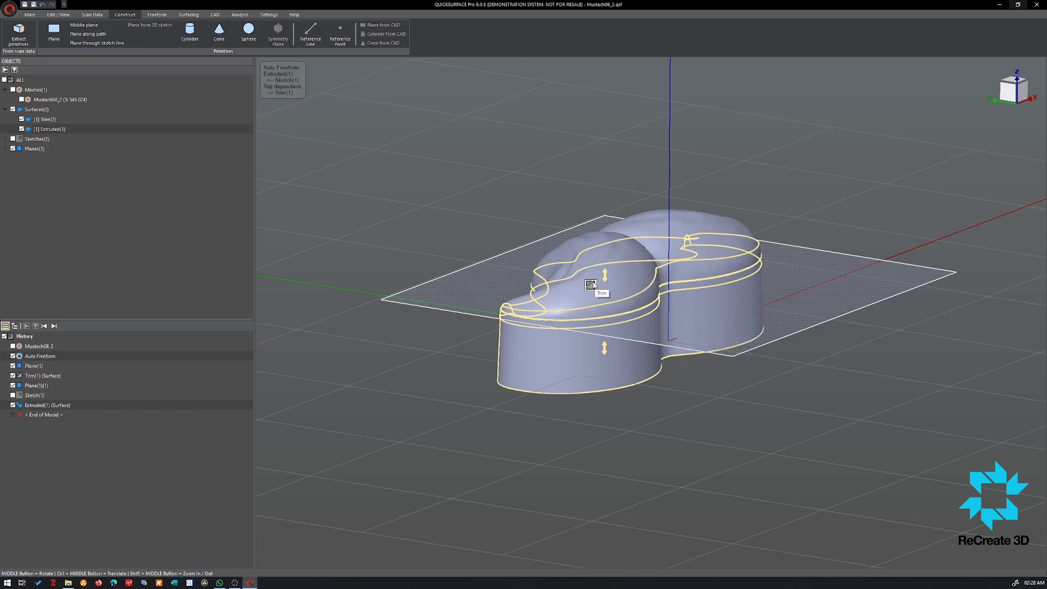
pyautogui.click(530, 162)
pyautogui.click(817, 277)
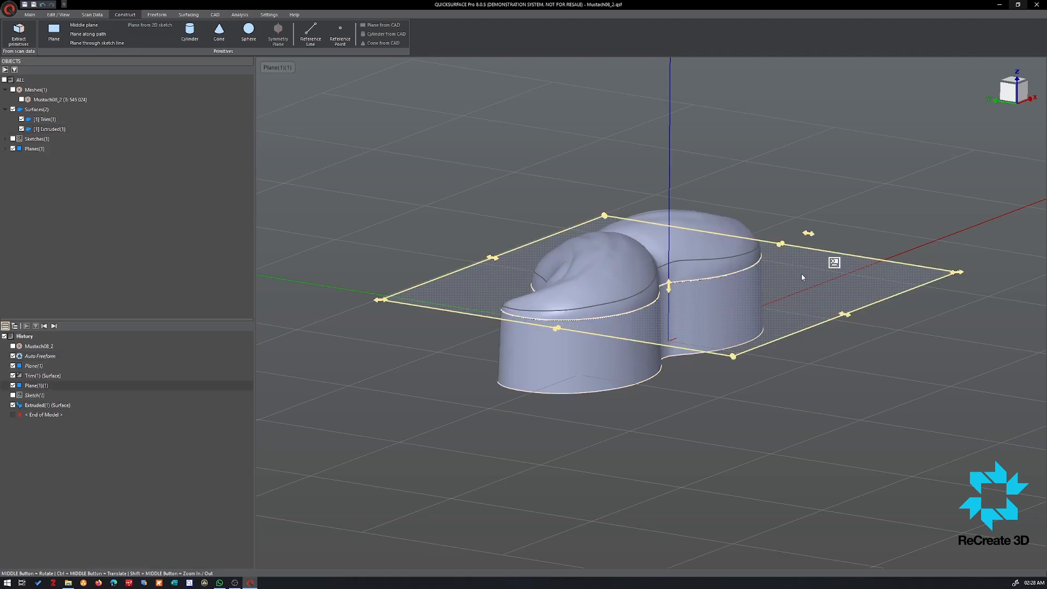
pyautogui.click(691, 246)
pyautogui.keyDown('ctrl'); pyautogui.click(583, 368); pyautogui.keyUp('ctrl')
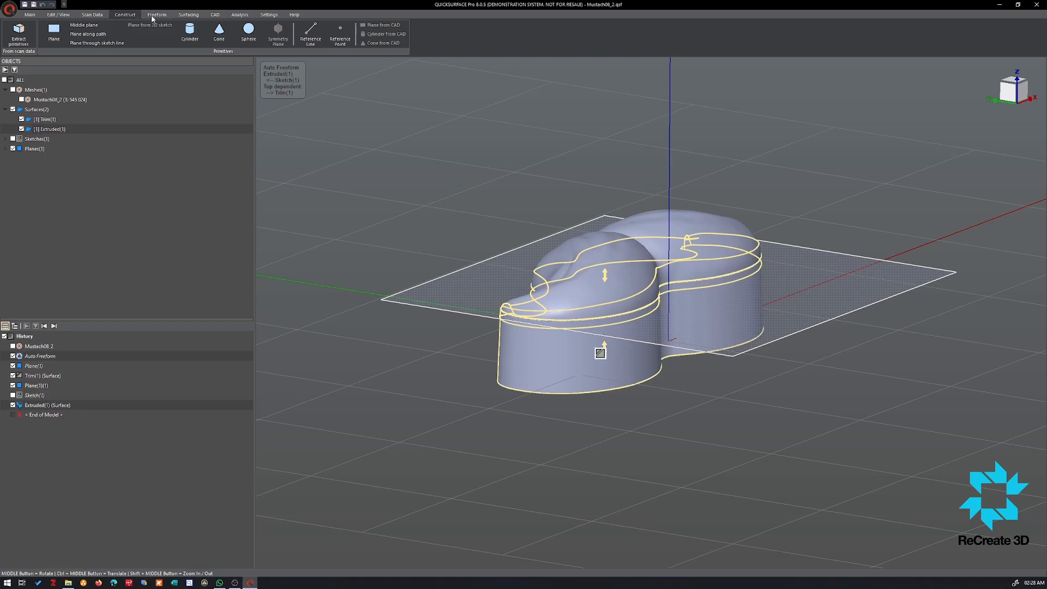
pyautogui.click(600, 353)
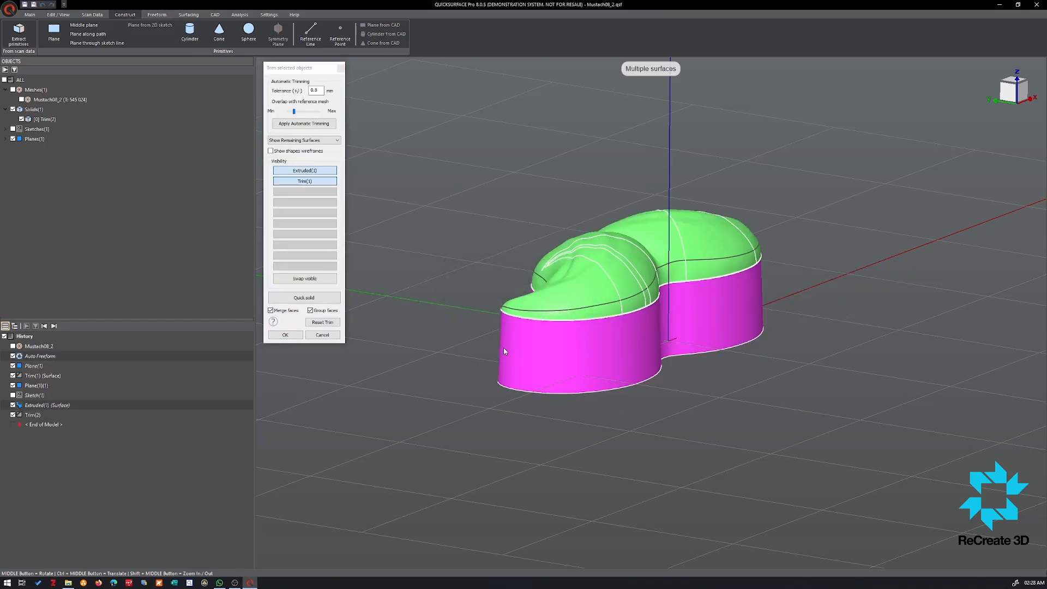
pyautogui.moveTo(586, 295); pyautogui.dragTo(553, 265, button='middle')
pyautogui.click(571, 292)
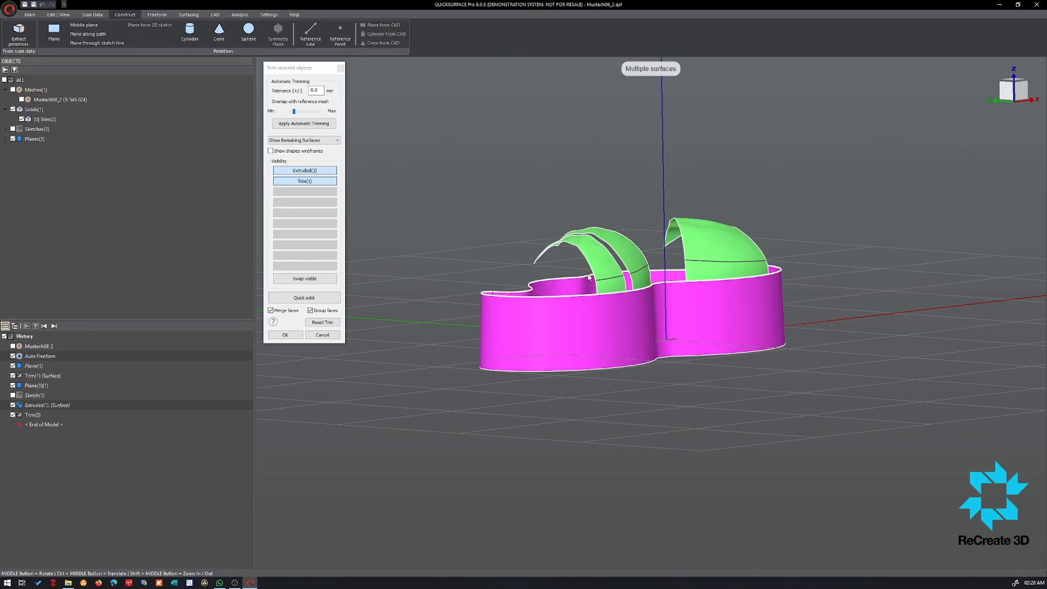
pyautogui.click(322, 334)
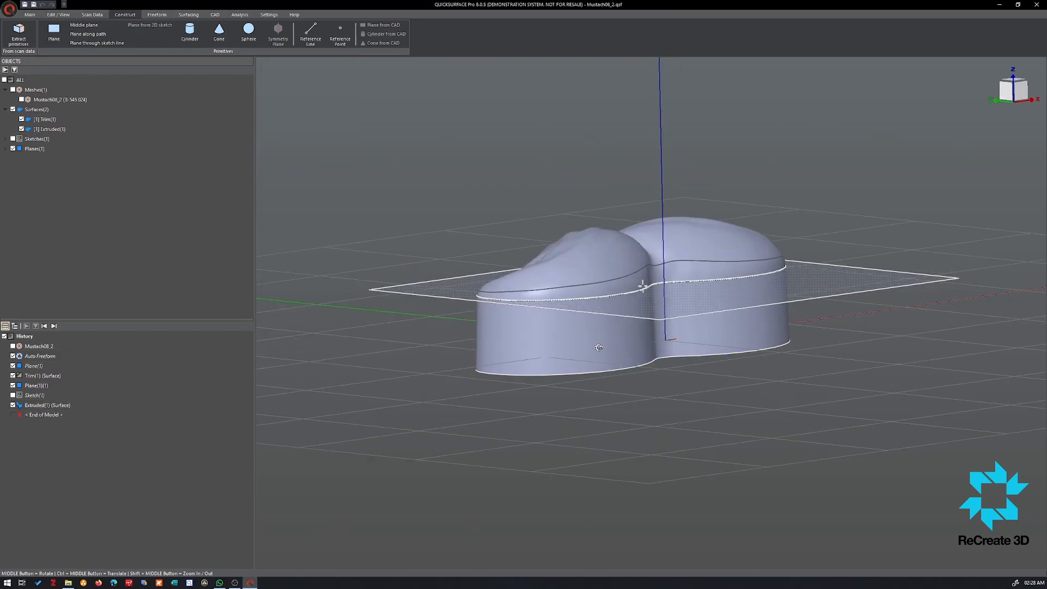
# Try to sew the trimmed mustache surface and the extruded wall surface together
pyautogui.click(186, 14)
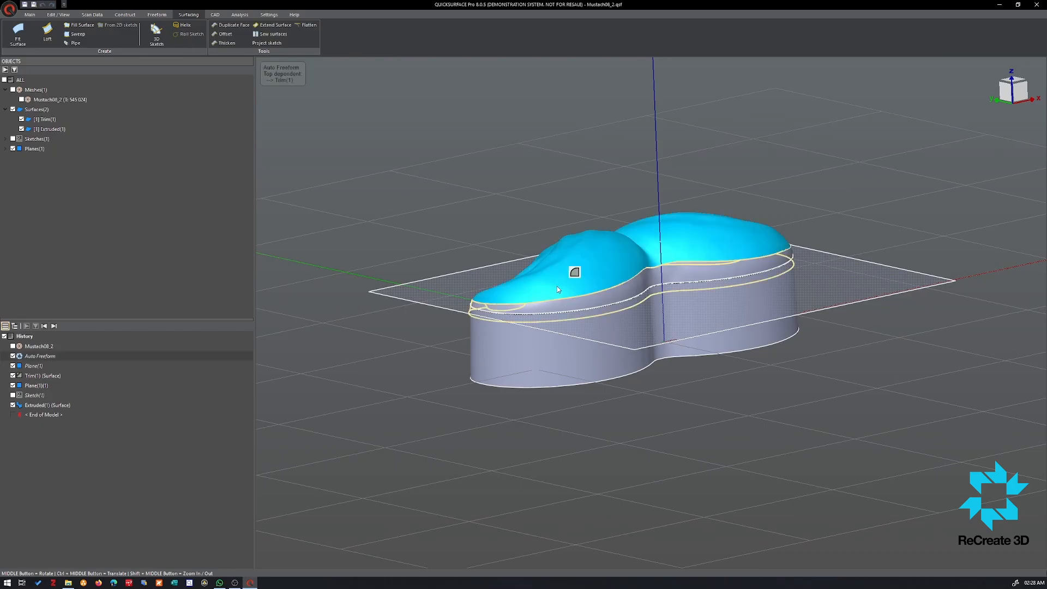
pyautogui.click(540, 362)
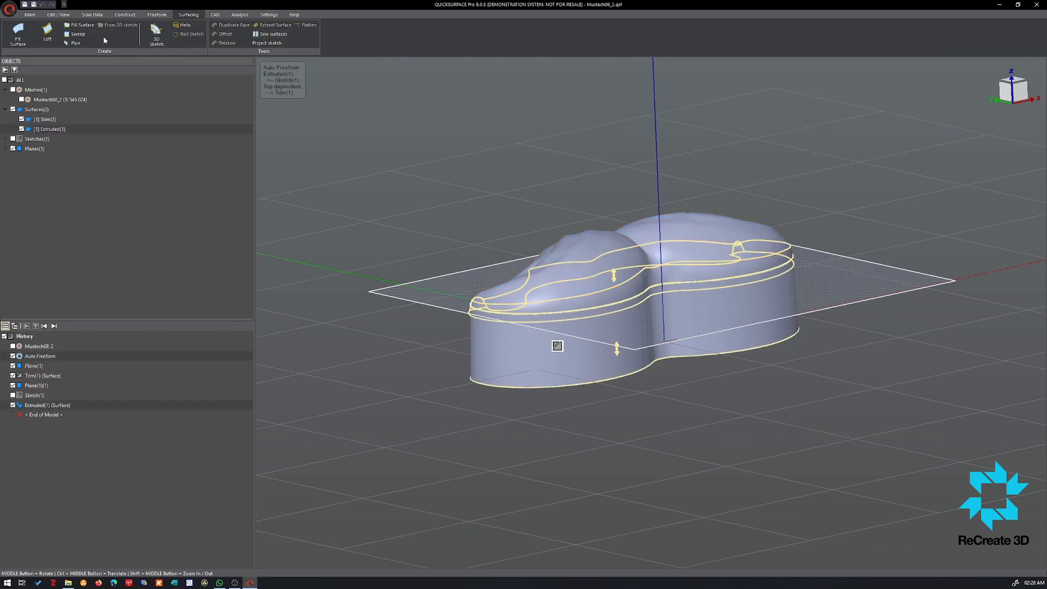
pyautogui.click(269, 35)
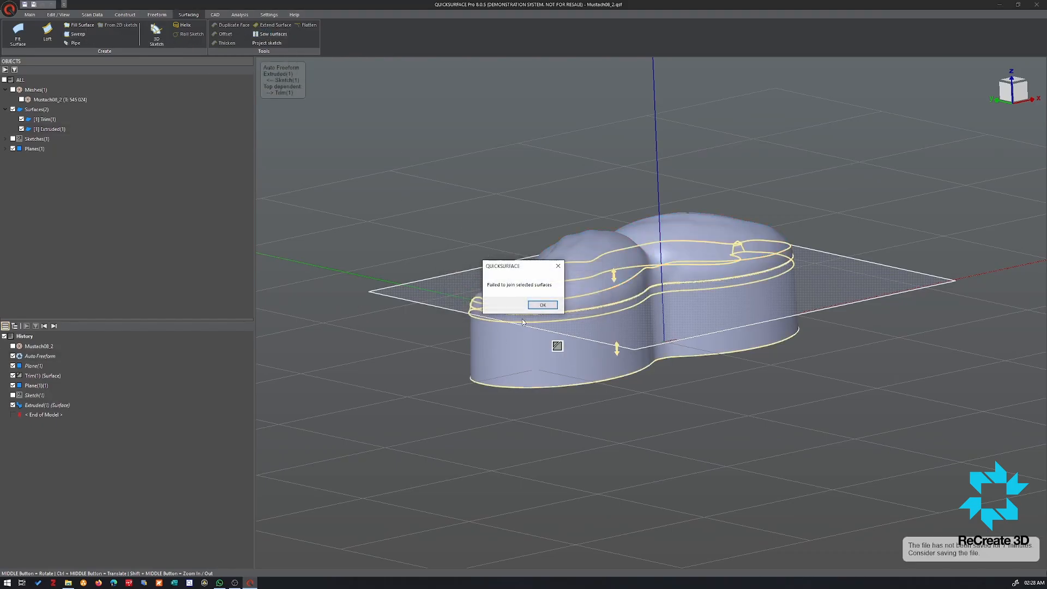
# Hide the plane that lies at the joint between the mustache surface and the extruded walls
pyautogui.click(544, 305)
pyautogui.moveTo(650, 435); pyautogui.dragTo(676, 235, button='middle')
pyautogui.scroll(8, 557, 260)
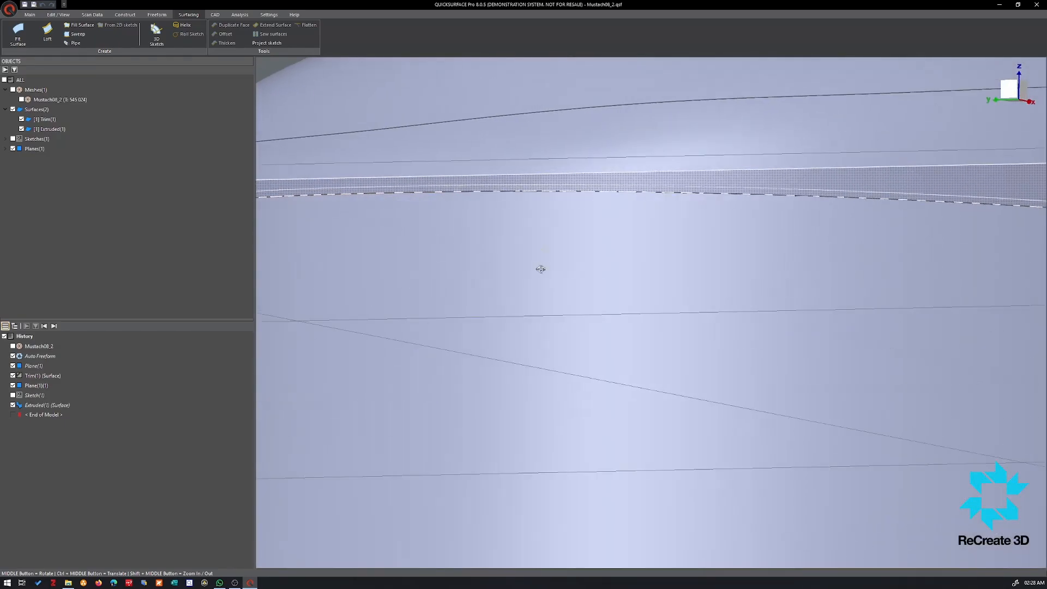
pyautogui.moveTo(540, 269); pyautogui.dragTo(517, 329, button='middle')
pyautogui.scroll(-10, 517, 333)
pyautogui.click(707, 320)
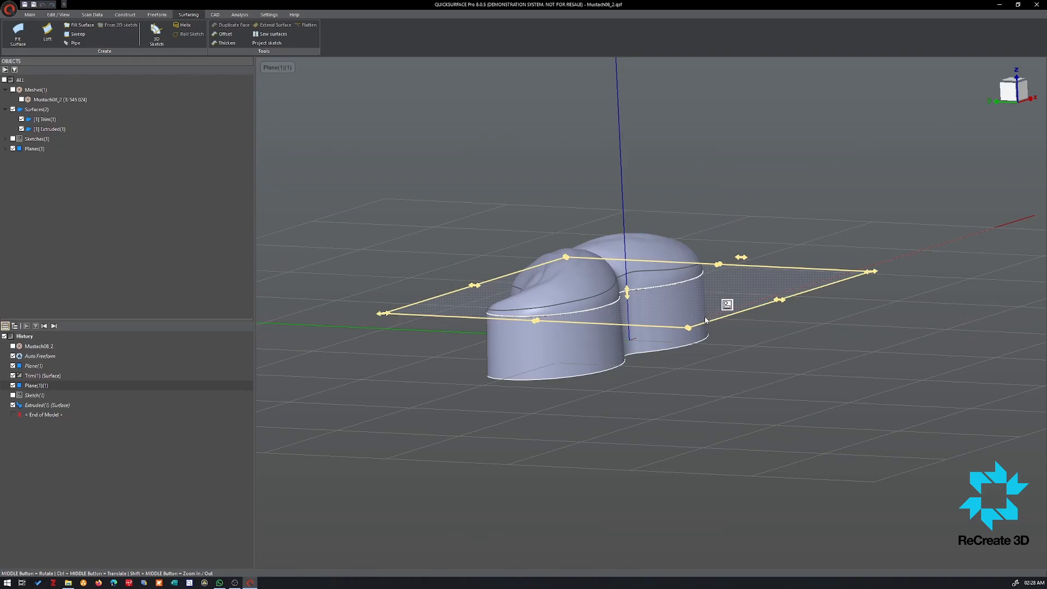
pyautogui.press('h')
# Examine the seam between the trimmed mustache surface and the extruded walls for mismatched edges along its length
pyautogui.scroll(10, 675, 305)
pyautogui.scroll(-3, 702, 250)
pyautogui.moveTo(629, 304); pyautogui.dragTo(545, 265, button='middle')
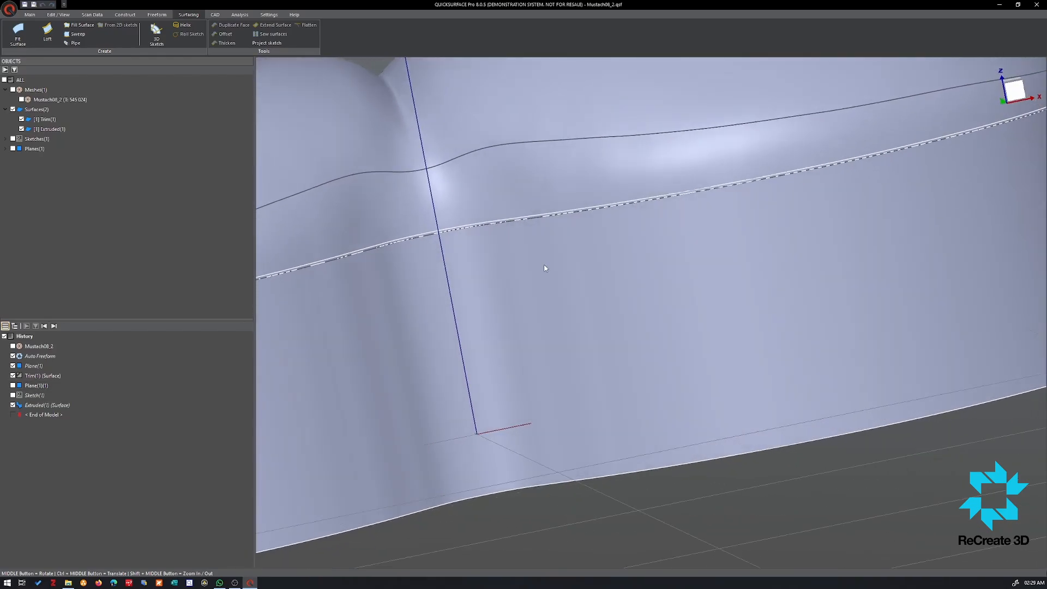
pyautogui.scroll(8, 542, 201)
pyautogui.moveTo(568, 308); pyautogui.dragTo(611, 262, button='middle')
pyautogui.scroll(-3, 611, 262)
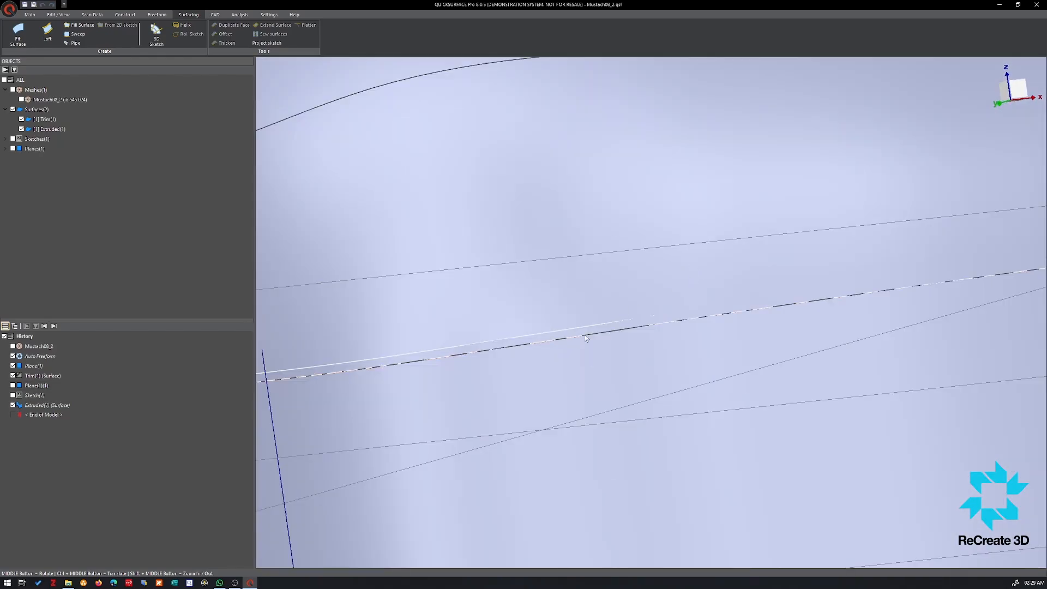
pyautogui.moveTo(586, 338)
pyautogui.mouseDown(button='middle')
pyautogui.moveTo(528, 380)
pyautogui.moveTo(528, 338)
pyautogui.moveTo(608, 292)
pyautogui.moveTo(594, 315)
pyautogui.moveTo(534, 327)
pyautogui.mouseUp(button='middle')
pyautogui.scroll(-6, 599, 339)
pyautogui.scroll(4, 840, 289)
pyautogui.moveTo(753, 344); pyautogui.dragTo(610, 333, button='middle')
pyautogui.scroll(3, 839, 367)
pyautogui.scroll(-3, 751, 309)
pyautogui.scroll(3, 927, 316)
pyautogui.moveTo(927, 316); pyautogui.dragTo(672, 270, button='middle')
pyautogui.scroll(-2, 672, 270)
pyautogui.click(436, 258)
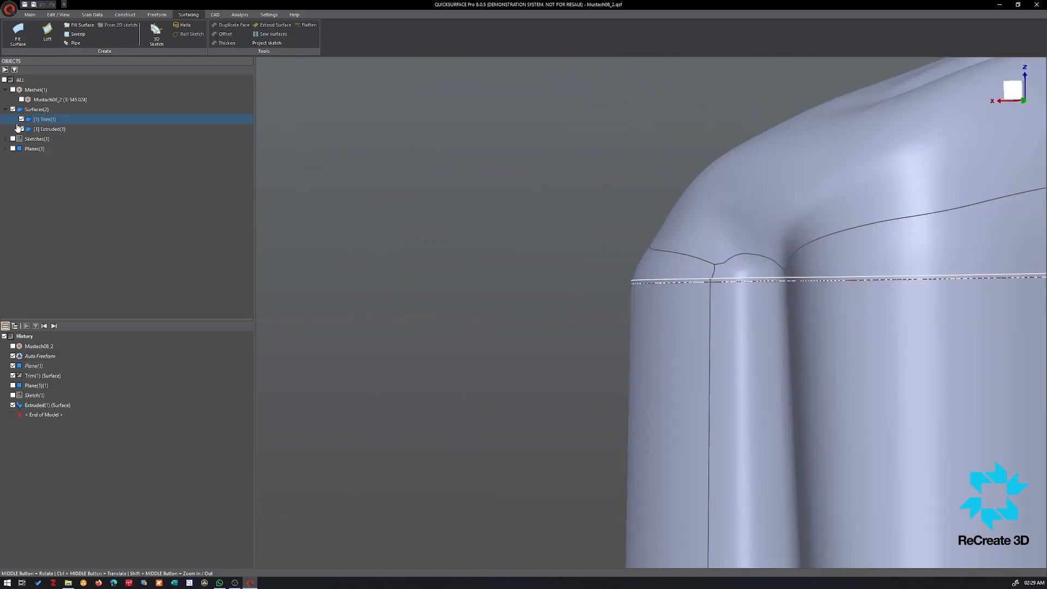
# Hide the trimmed mustache surface and check the upper edge of the extruded walls on their own
pyautogui.click(22, 120)
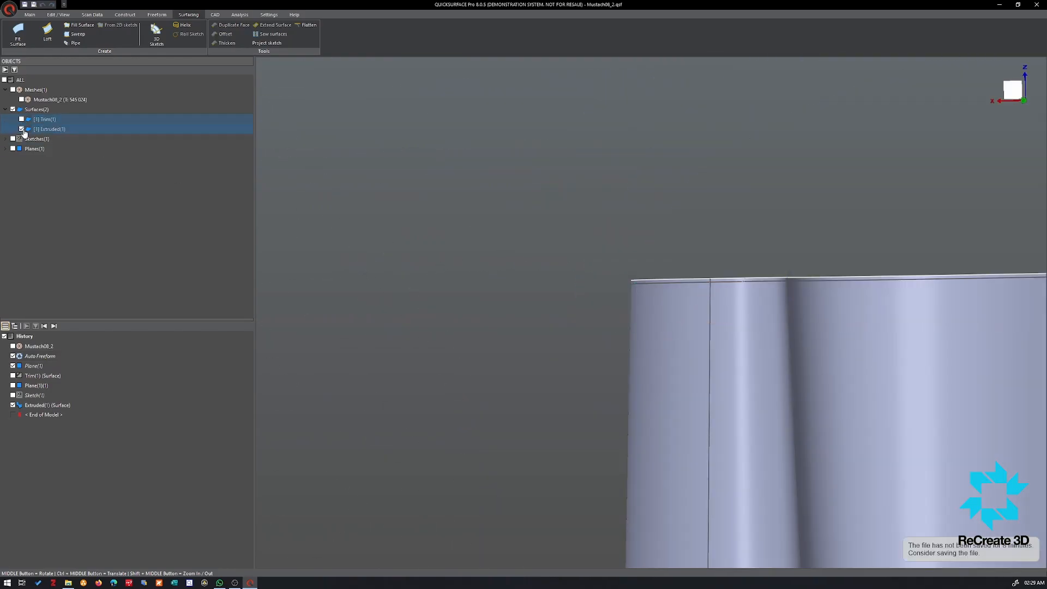
pyautogui.click(22, 129)
pyautogui.click(22, 129)
pyautogui.scroll(2, 729, 326)
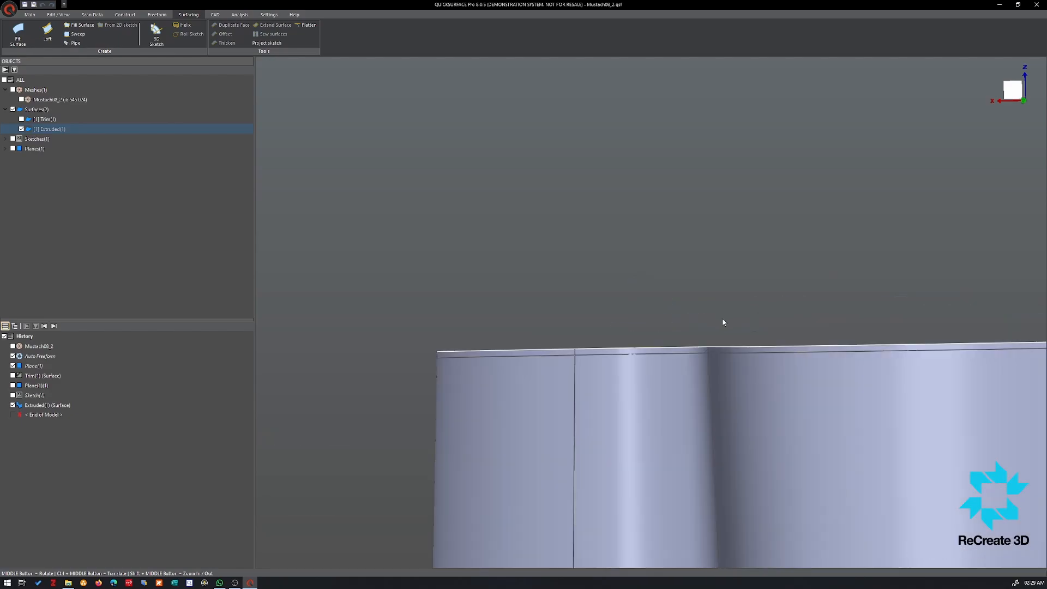
pyautogui.scroll(-2, 611, 334)
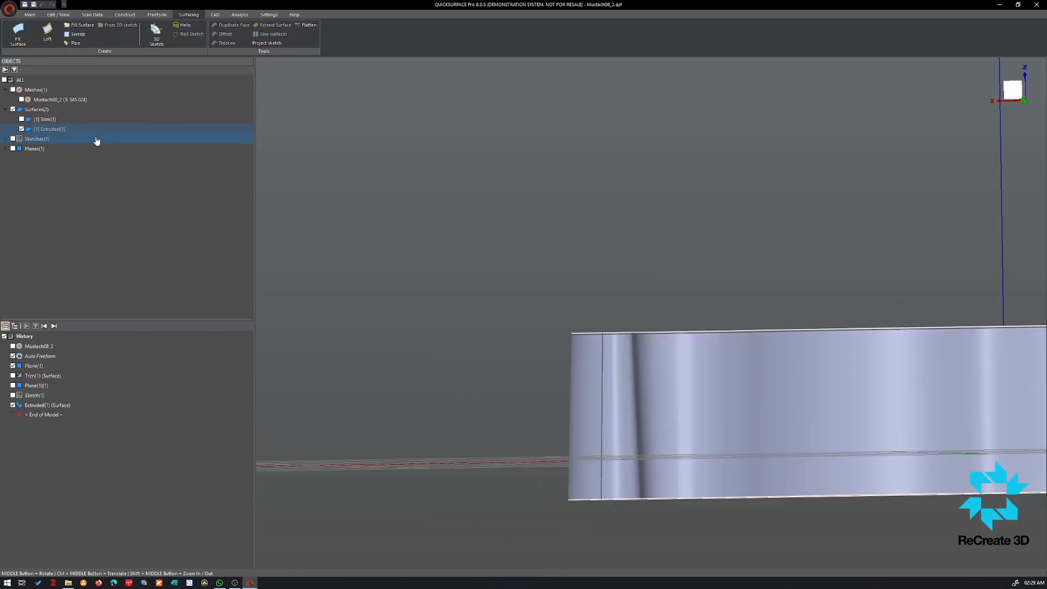
# Edit the two-sided wall extrusion and set its Depth 1 to 0 mm
pyautogui.rightClick(71, 129)
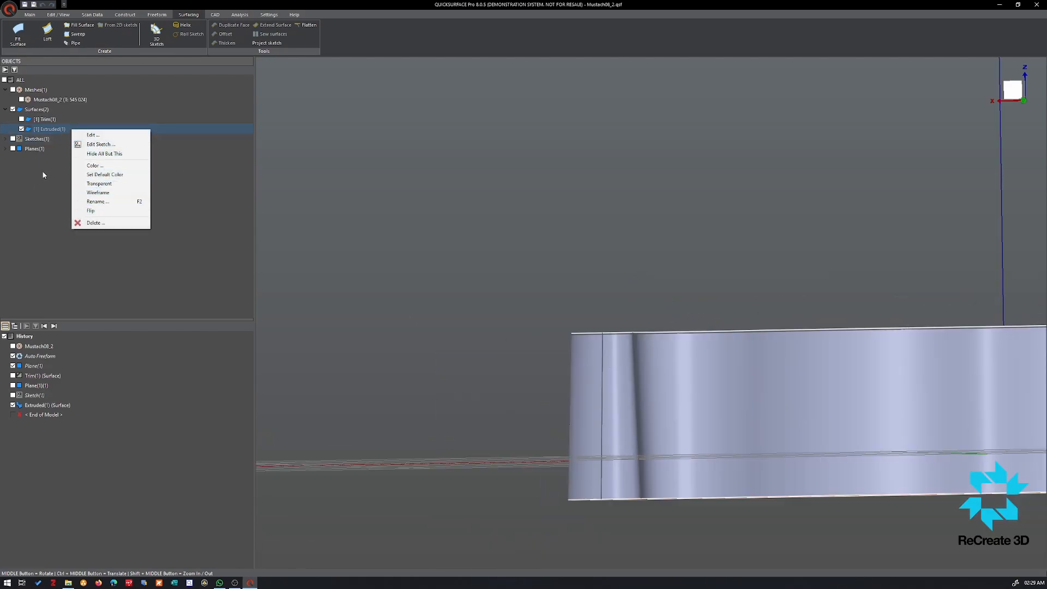
pyautogui.click(103, 136)
pyautogui.scroll(-2, 556, 273)
pyautogui.scroll(3, 639, 311)
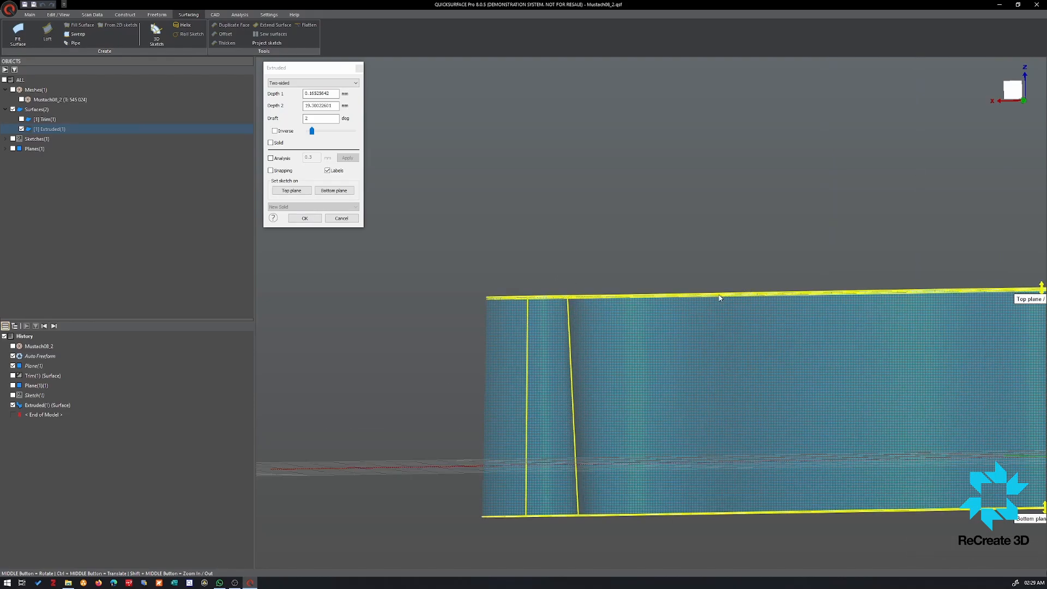
pyautogui.scroll(-4, 849, 282)
pyautogui.scroll(2, 965, 280)
pyautogui.scroll(2, 959, 286)
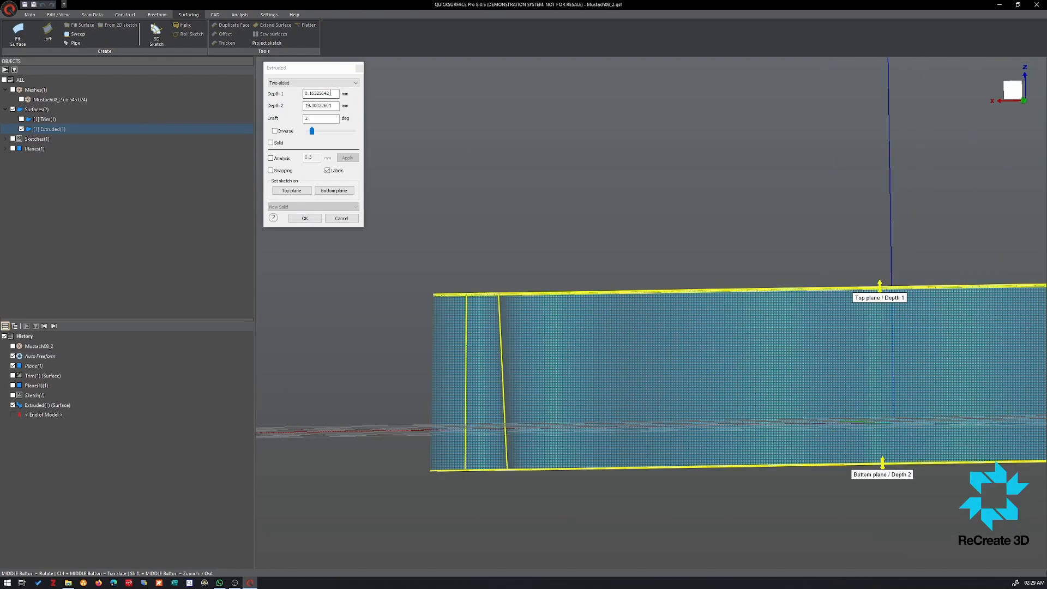
pyautogui.click(279, 92)
pyautogui.write('0')
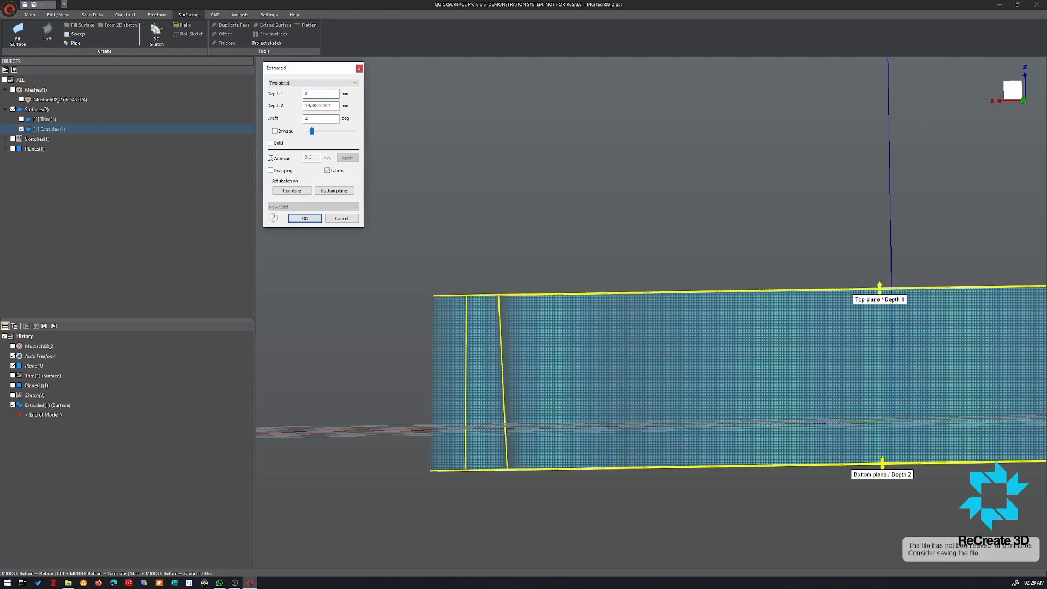
pyautogui.click(305, 218)
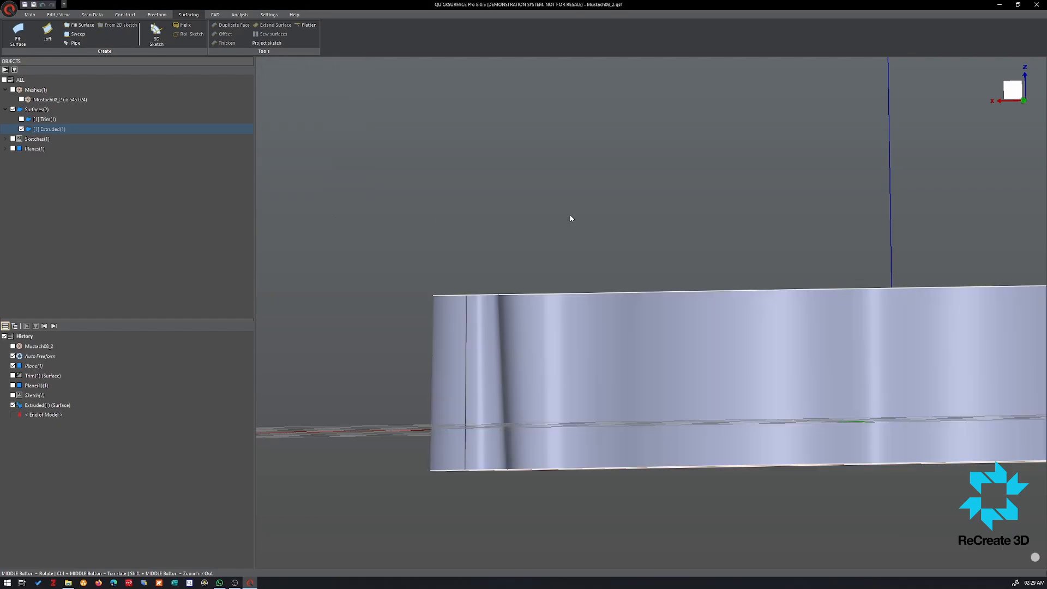
# Show the trimmed mustache surface again and sew it together with the extruded wall surface
pyautogui.moveTo(571, 218); pyautogui.dragTo(636, 245, button='middle')
pyautogui.click(17, 119)
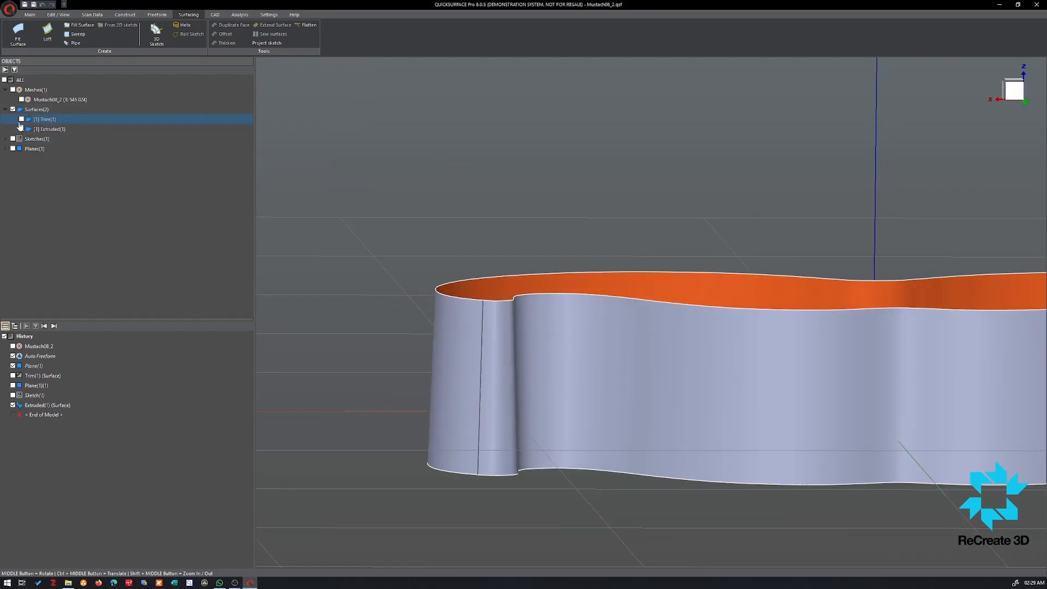
pyautogui.click(21, 119)
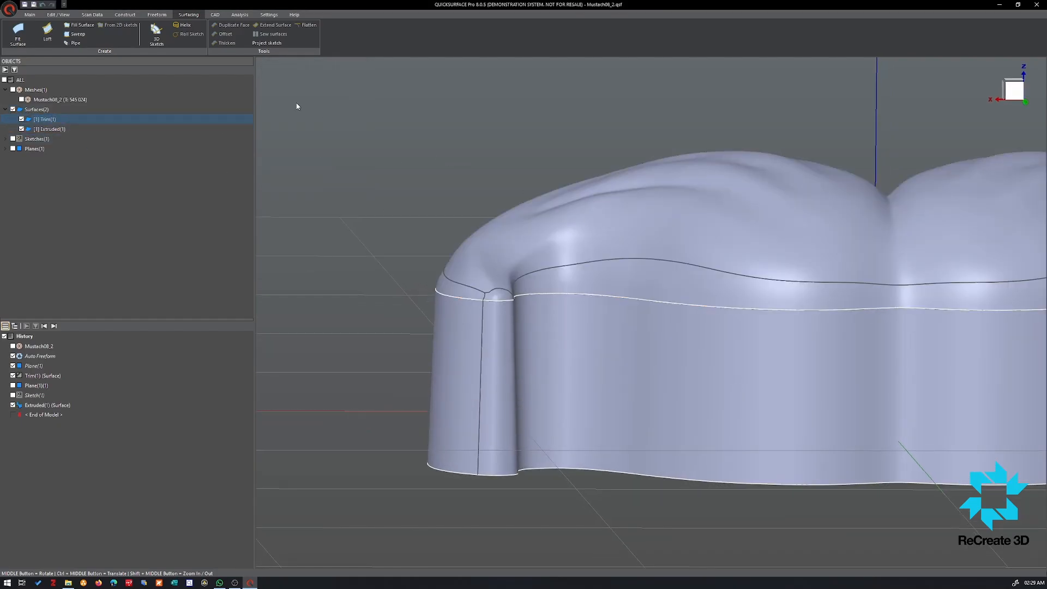
pyautogui.click(618, 363)
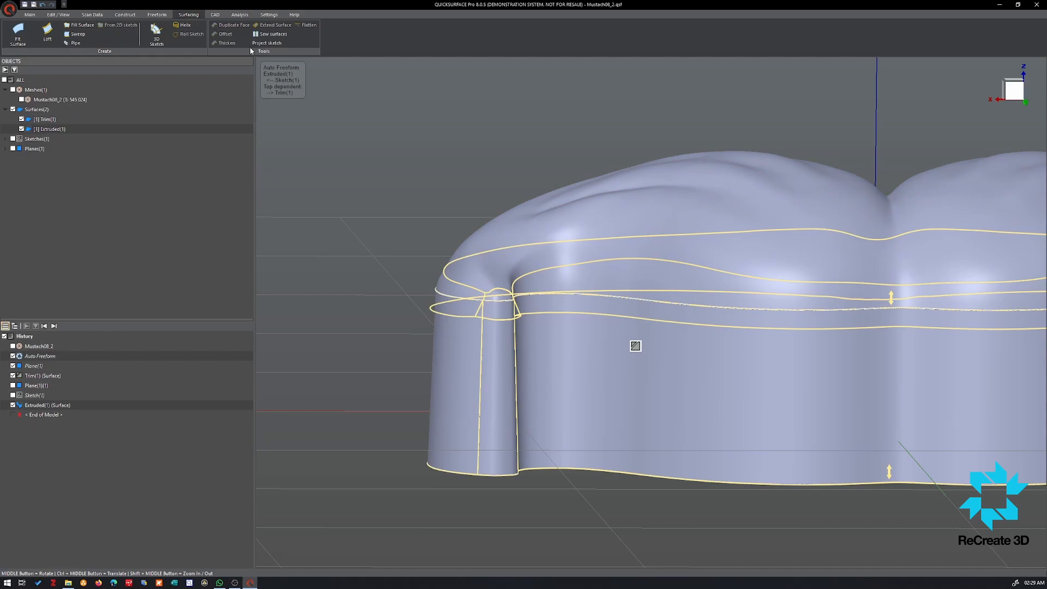
pyautogui.click(271, 34)
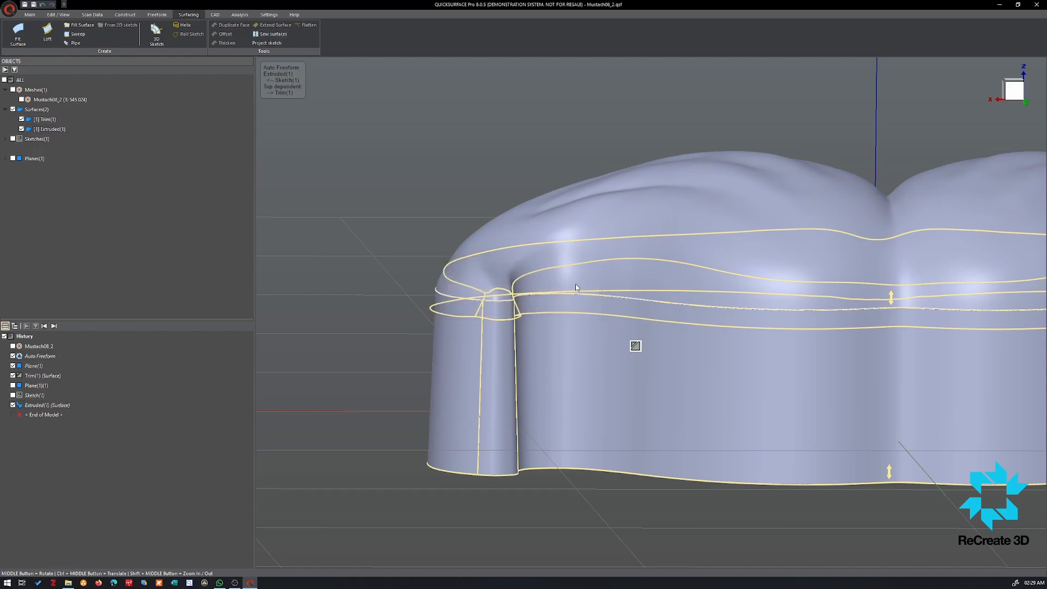
pyautogui.moveTo(497, 211); pyautogui.dragTo(824, 297, button='middle')
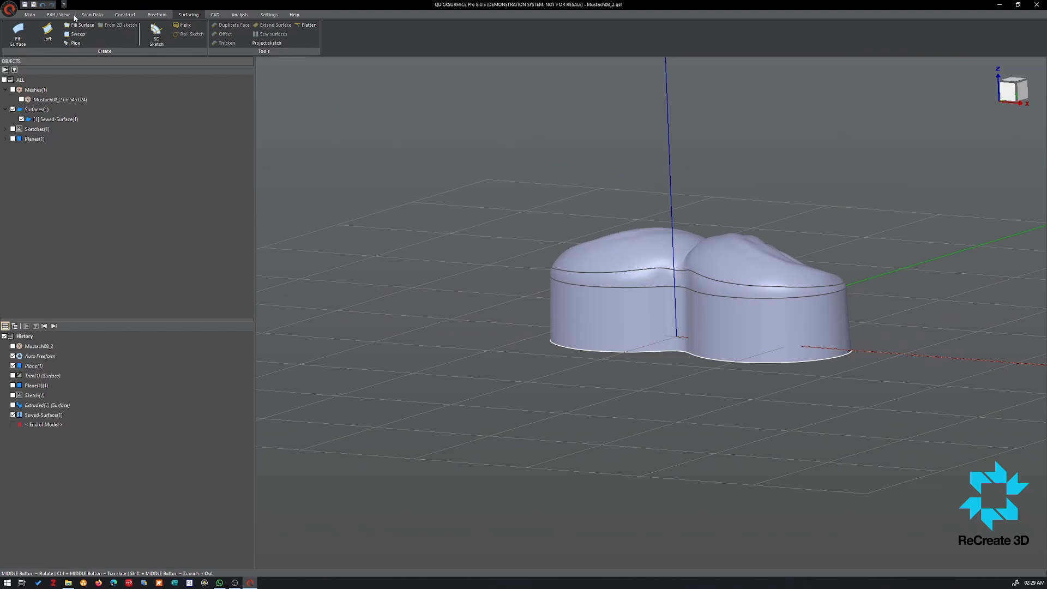
# Create a horizontal plane through the origin with normal 0, 0, 1 and enlarge it beyond the mustache's whole footprint
pyautogui.click(118, 15)
pyautogui.click(54, 32)
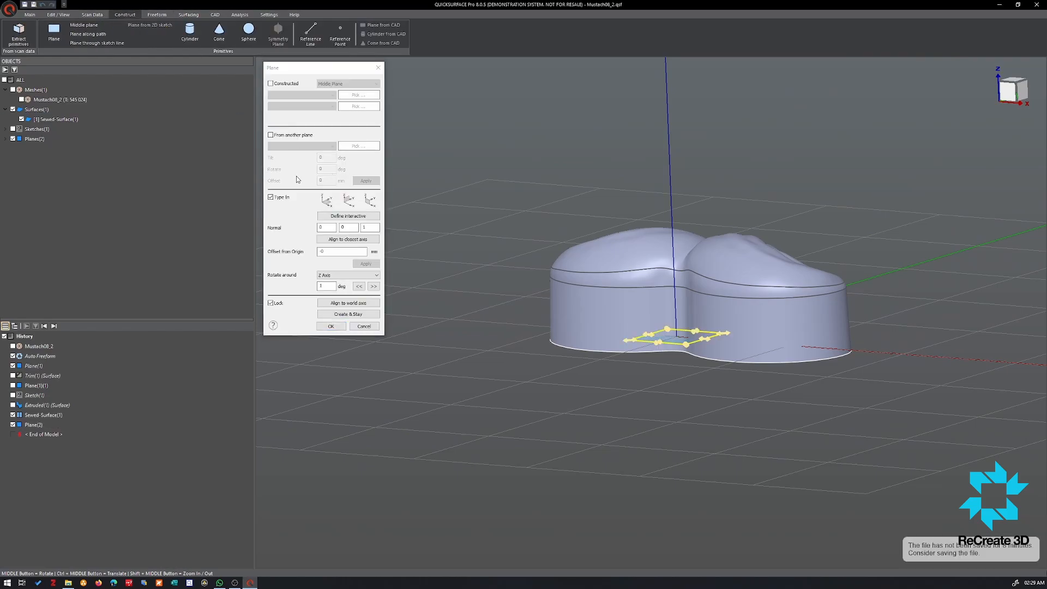
pyautogui.click(346, 201)
pyautogui.click(327, 200)
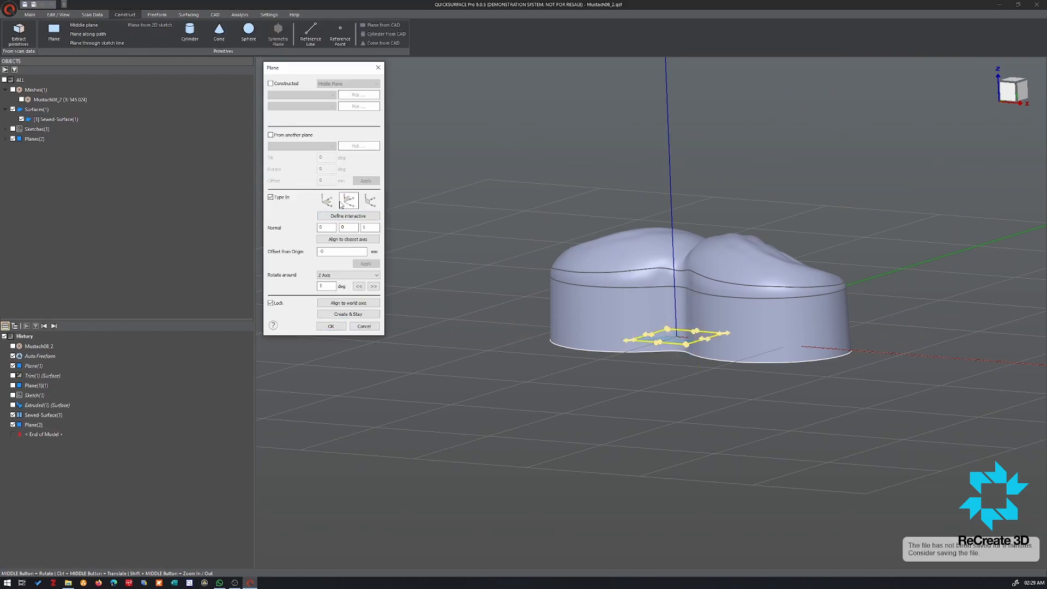
pyautogui.moveTo(724, 283); pyautogui.dragTo(653, 349, button='middle')
pyautogui.moveTo(658, 338); pyautogui.dragTo(503, 411)
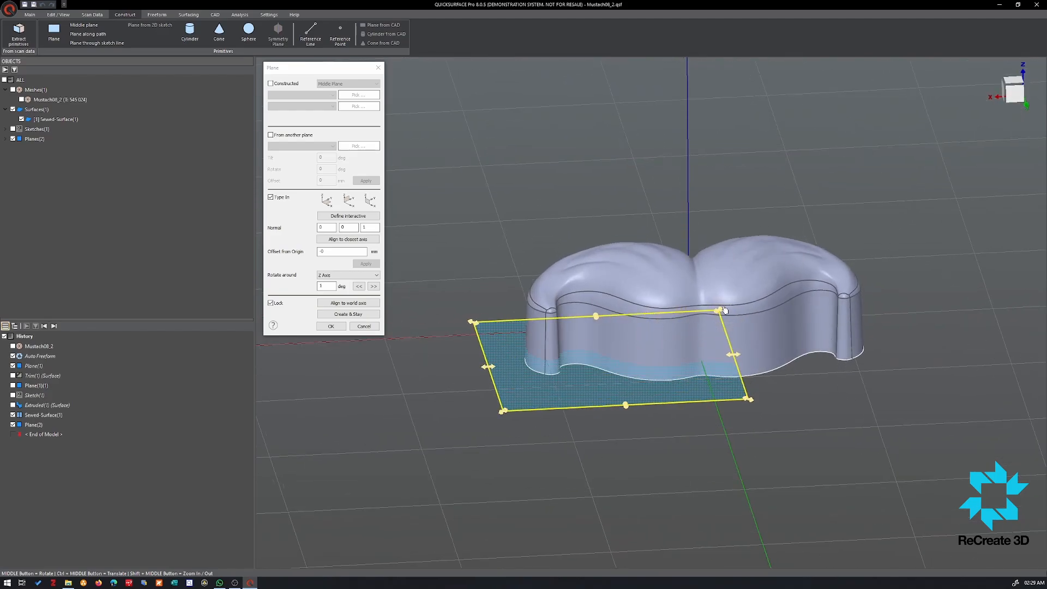
pyautogui.moveTo(724, 310); pyautogui.dragTo(885, 233)
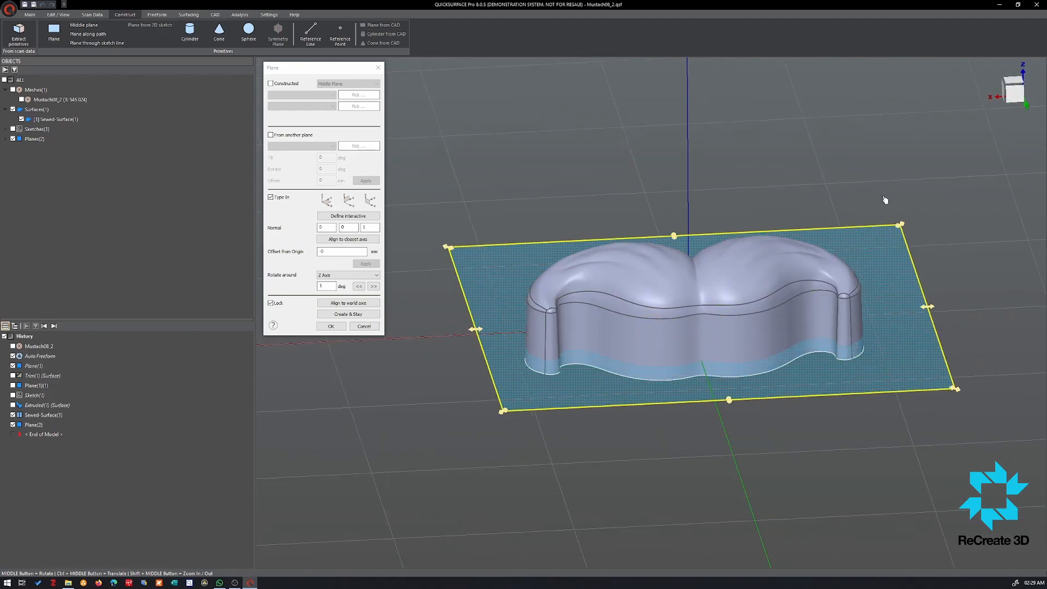
pyautogui.click(330, 326)
pyautogui.moveTo(531, 317); pyautogui.dragTo(625, 300, button='middle')
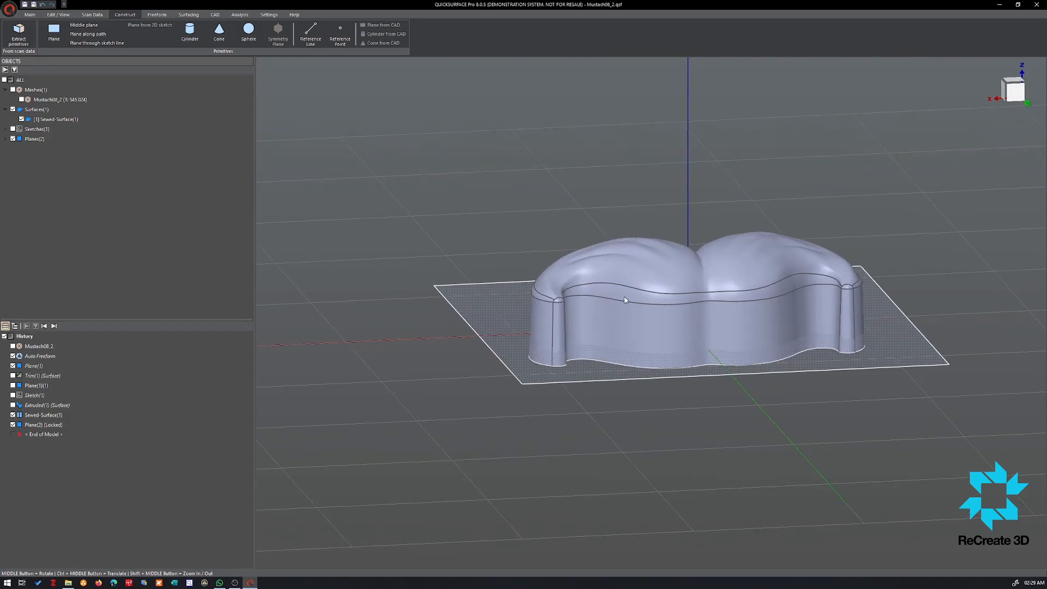
# Trim the sewn surface with the horizontal base plane and turn it into a closed body with Quick solid
pyautogui.click(549, 371)
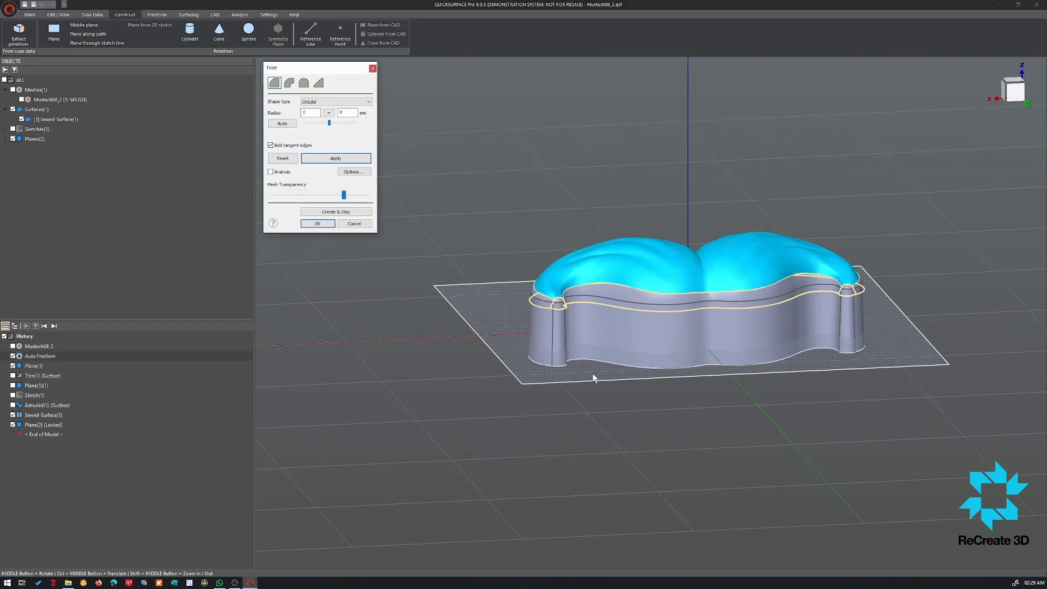
pyautogui.press('Return')
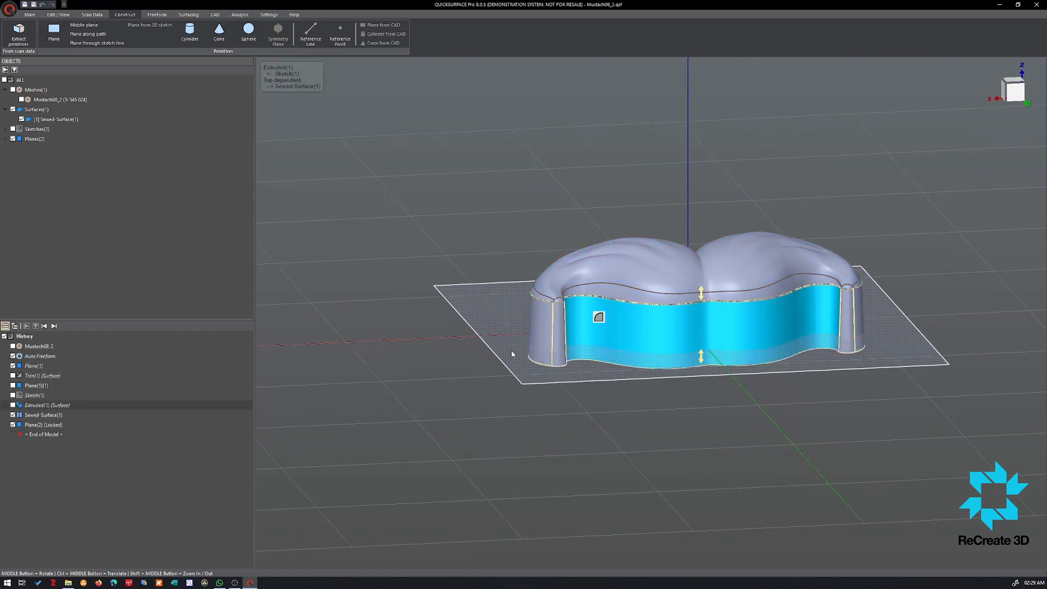
pyautogui.click(512, 351)
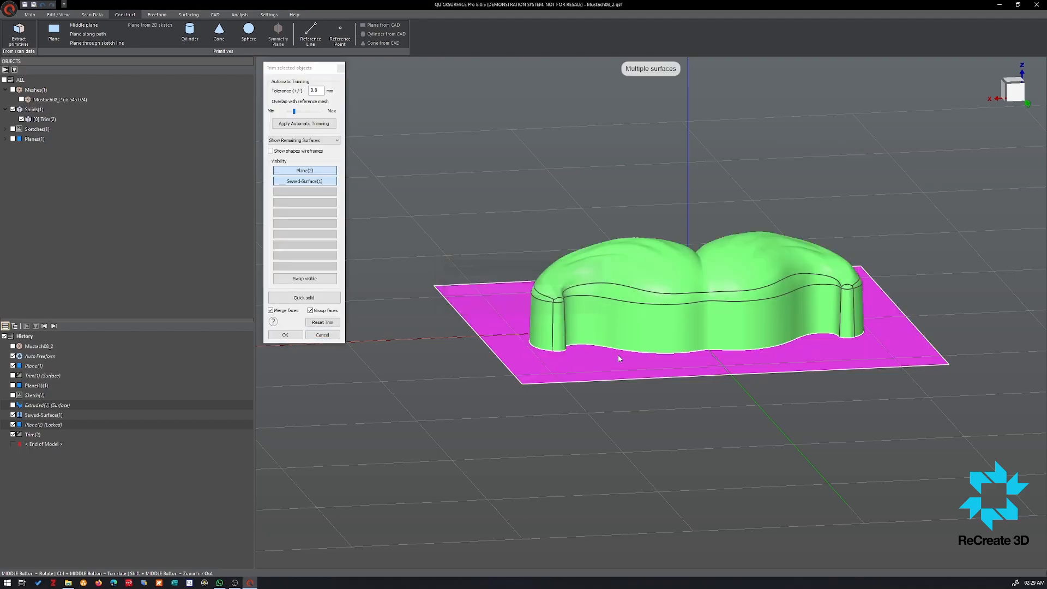
pyautogui.click(315, 299)
pyautogui.moveTo(663, 284); pyautogui.dragTo(643, 417, button='middle')
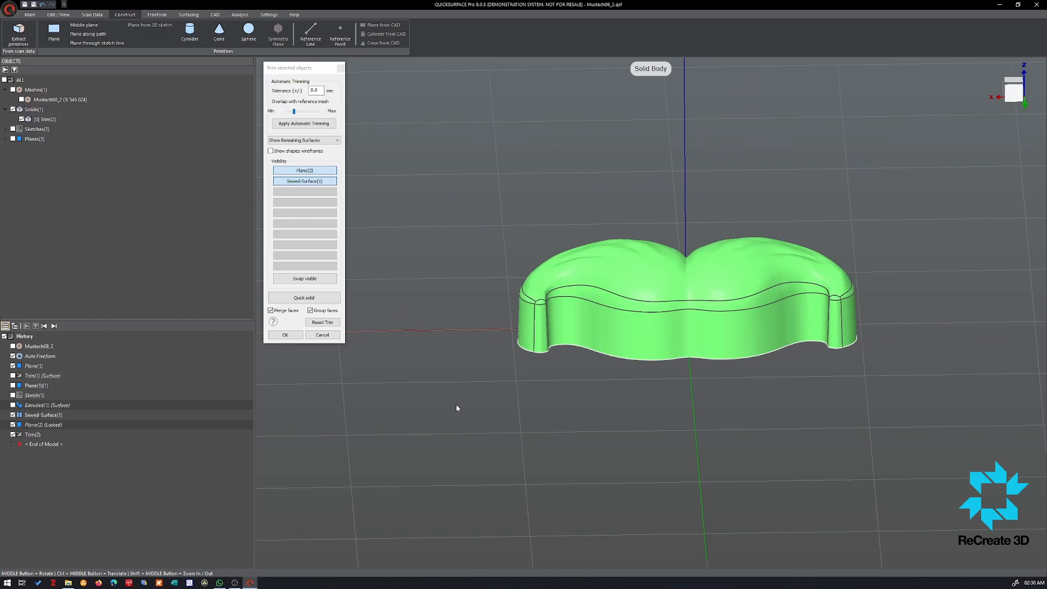
pyautogui.click(282, 335)
pyautogui.click(275, 334)
# Create a vertical plane through the origin with normal 1, 0, 0 and stretch it past the mustache solid's center section
pyautogui.scroll(-5, 651, 387)
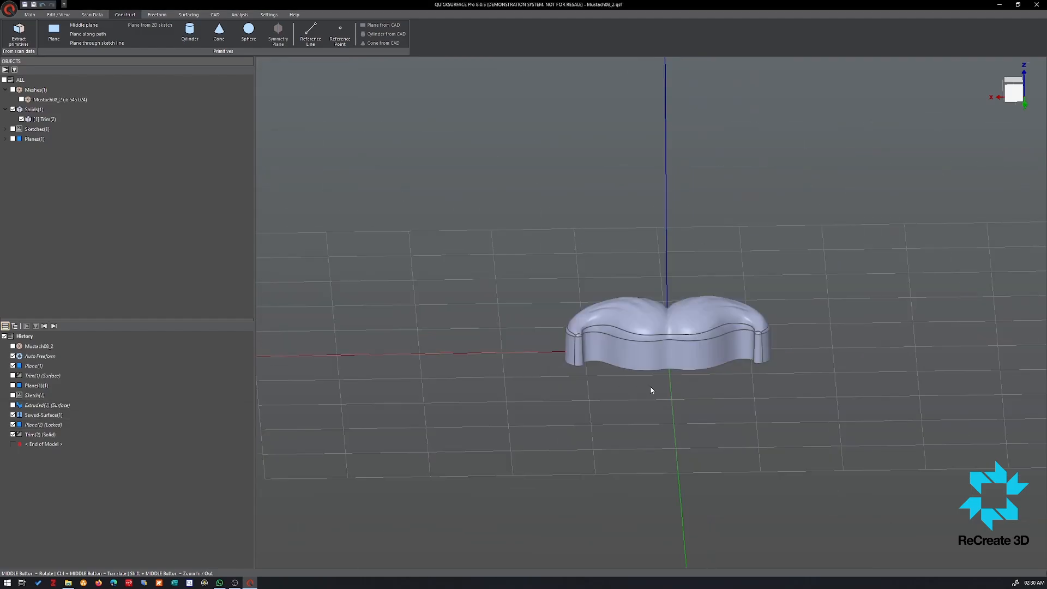
pyautogui.scroll(3, 661, 379)
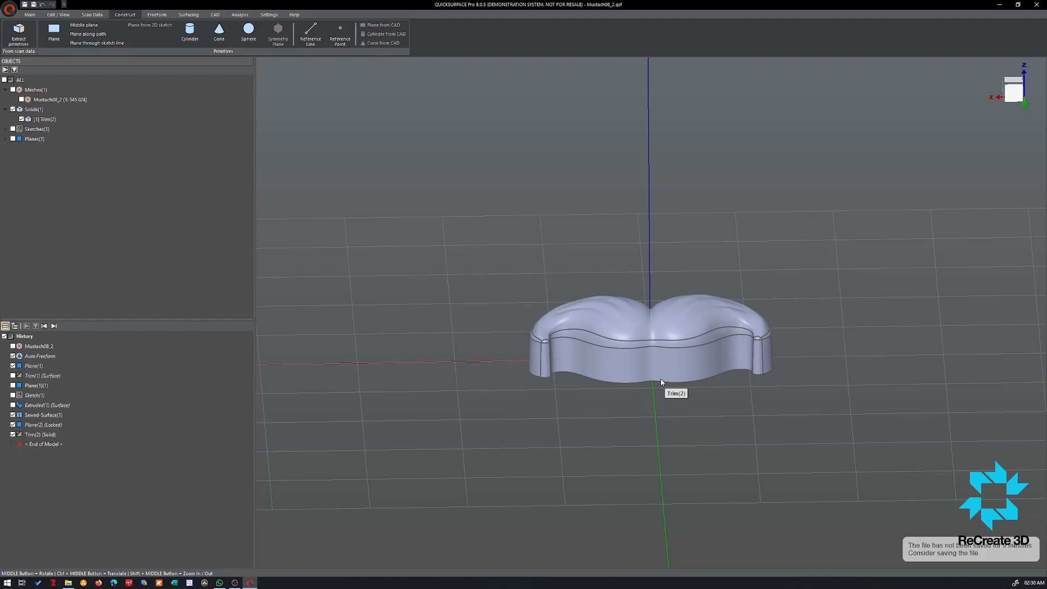
pyautogui.moveTo(661, 382); pyautogui.dragTo(691, 339, button='middle')
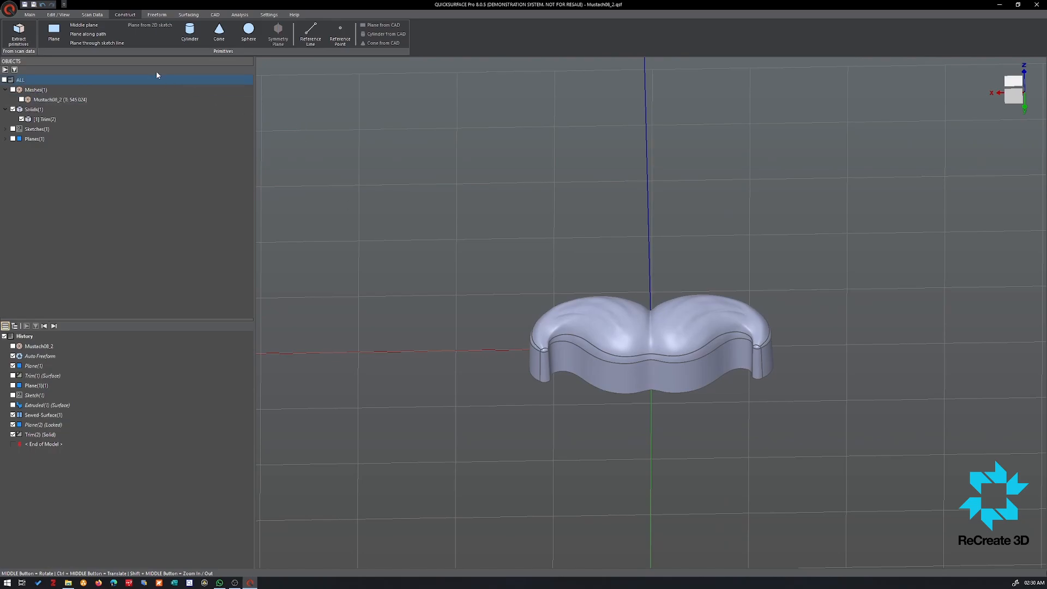
pyautogui.click(53, 32)
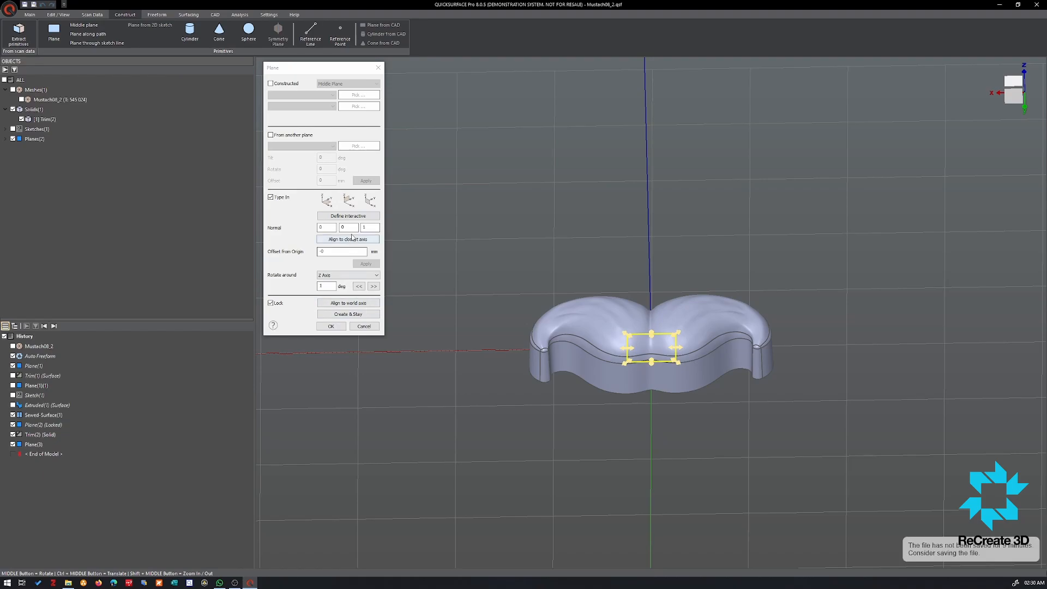
pyautogui.click(347, 200)
pyautogui.moveTo(579, 382); pyautogui.dragTo(437, 420, button='middle')
pyautogui.moveTo(678, 317); pyautogui.dragTo(705, 224)
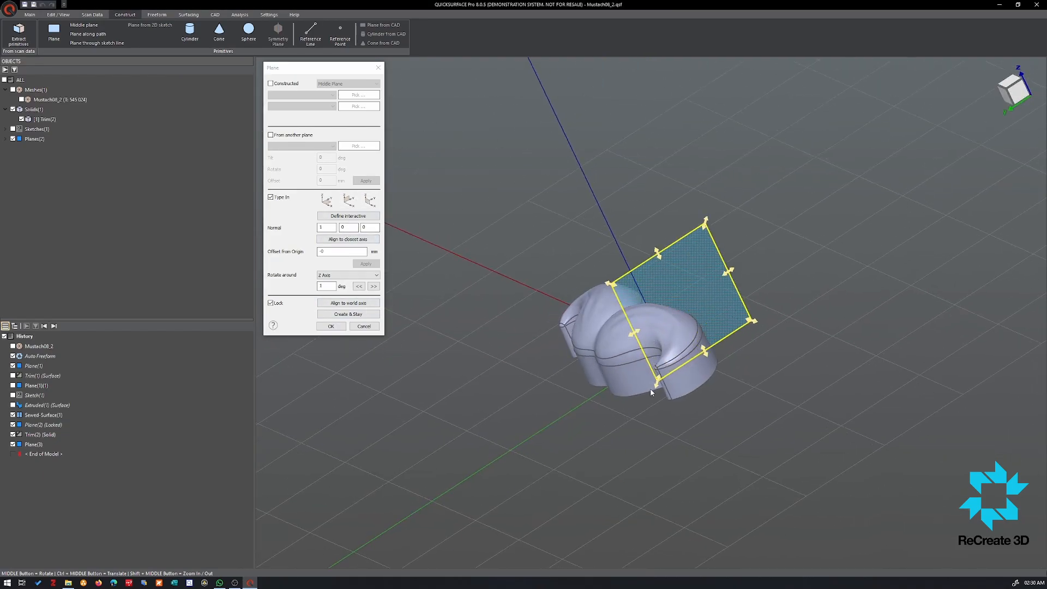
pyautogui.moveTo(657, 382); pyautogui.dragTo(610, 535)
pyautogui.moveTo(570, 413); pyautogui.dragTo(807, 349, button='middle')
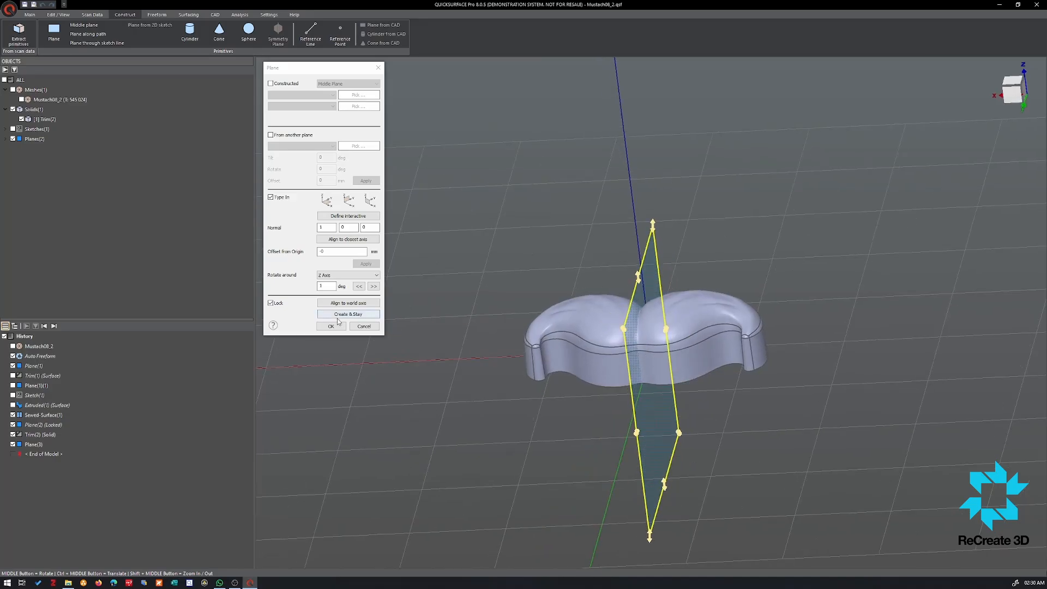
pyautogui.click(330, 326)
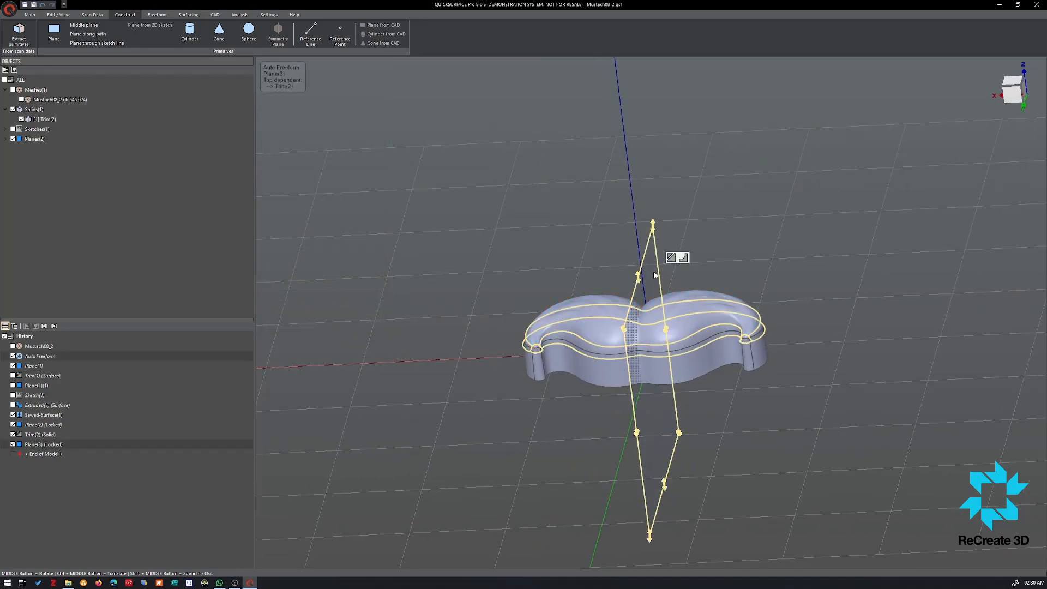
# Trim the mustache solid with the vertical center plane, keeping only the half on the positive X side
pyautogui.click(675, 257)
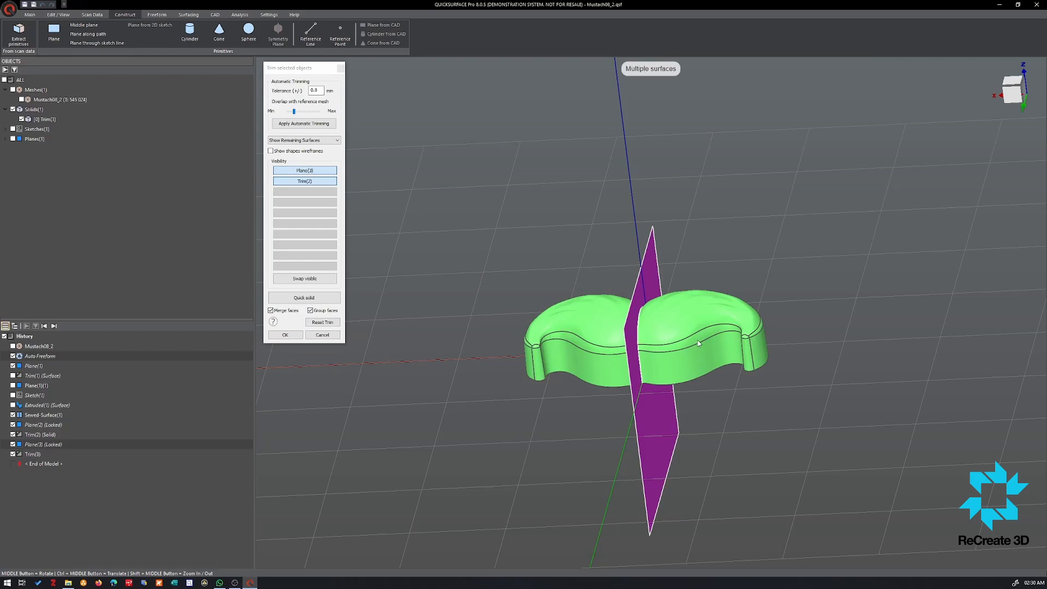
pyautogui.click(698, 343)
pyautogui.click(659, 308)
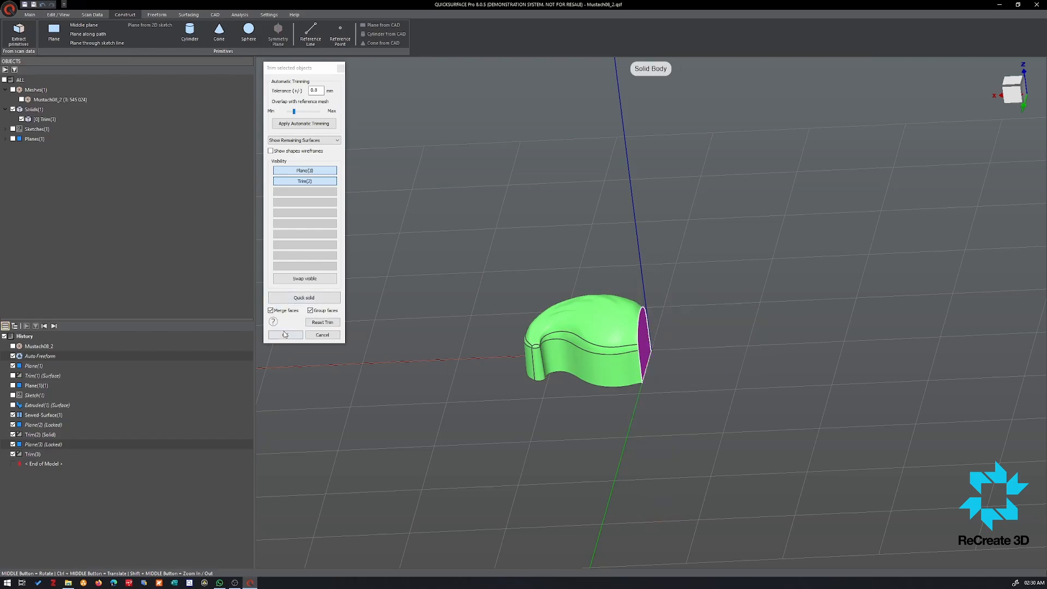
pyautogui.press('Return')
pyautogui.moveTo(517, 362); pyautogui.dragTo(518, 260, button='middle')
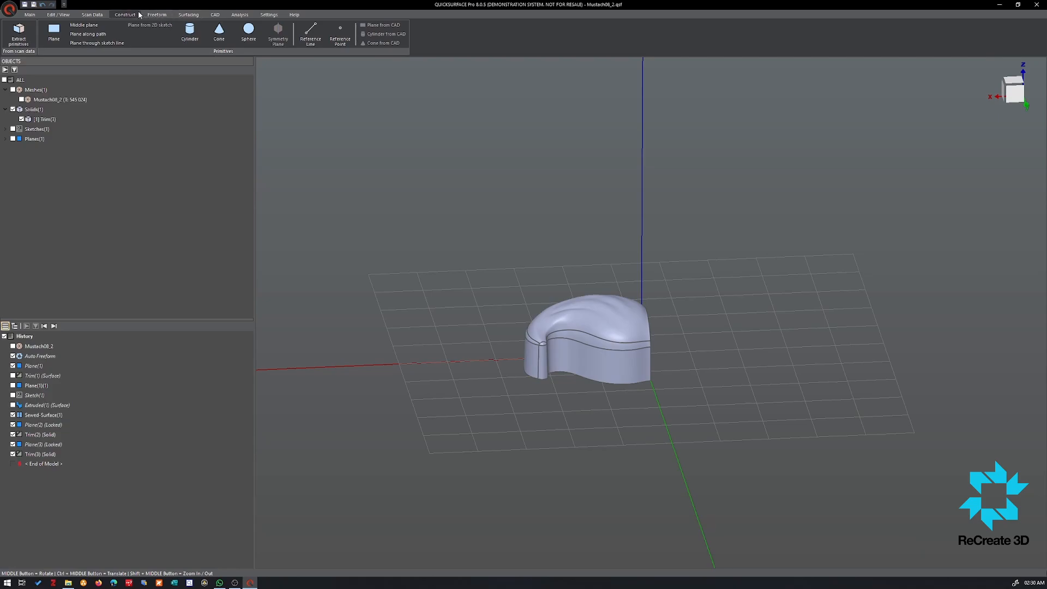
# Mirror the trimmed half of the mustache solid across the OYZ plane
pyautogui.click(30, 15)
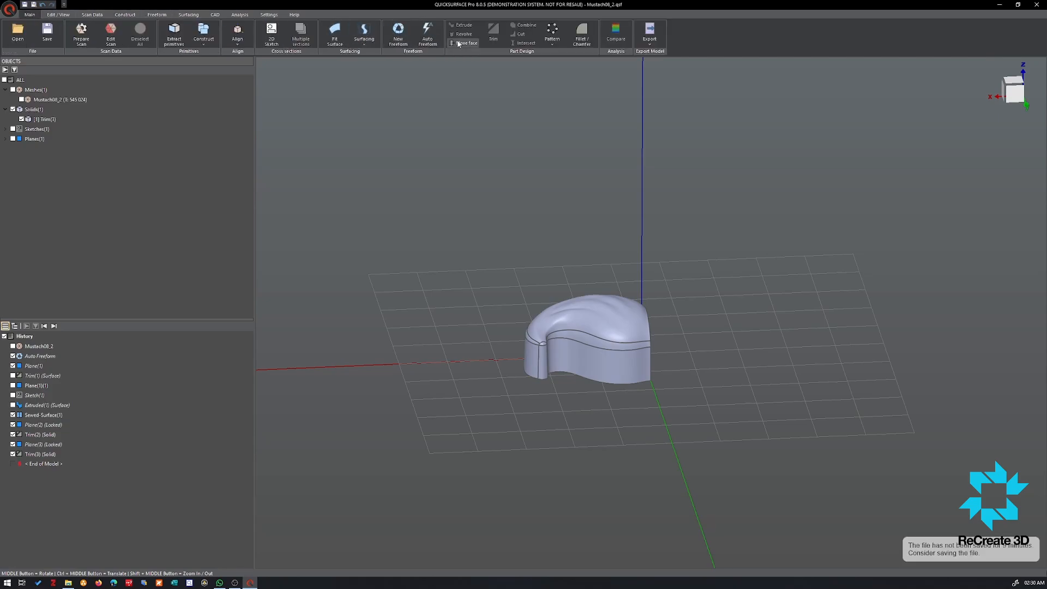
pyautogui.click(550, 44)
pyautogui.click(568, 247)
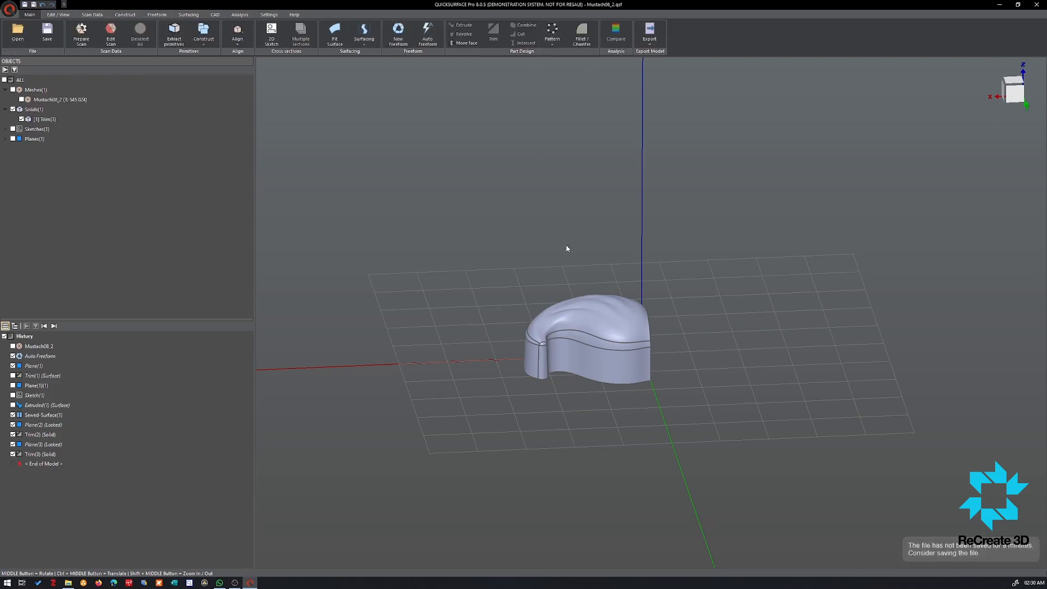
pyautogui.click(584, 313)
pyautogui.click(552, 33)
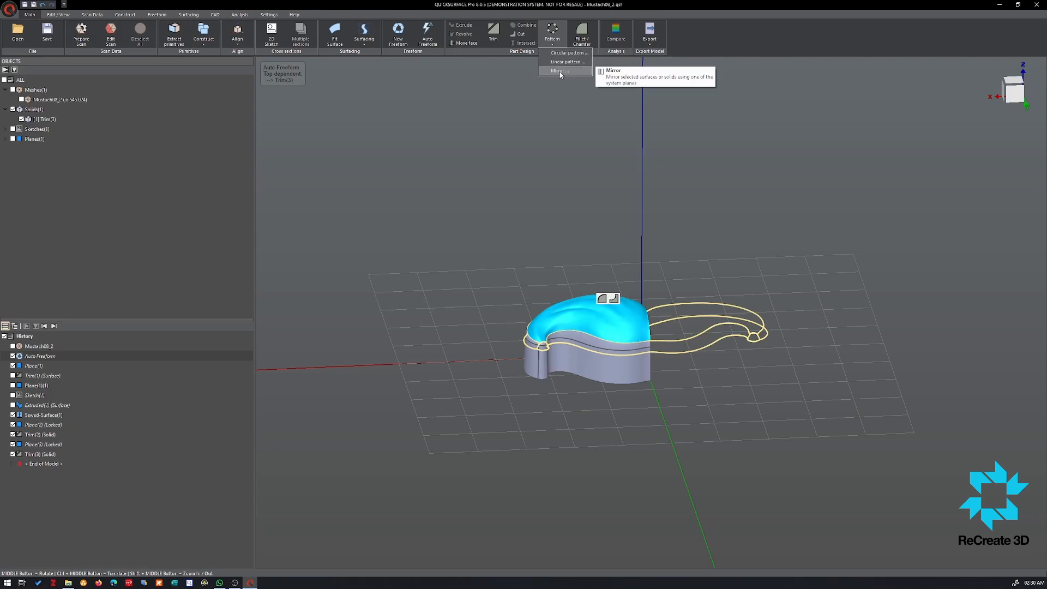
pyautogui.click(559, 71)
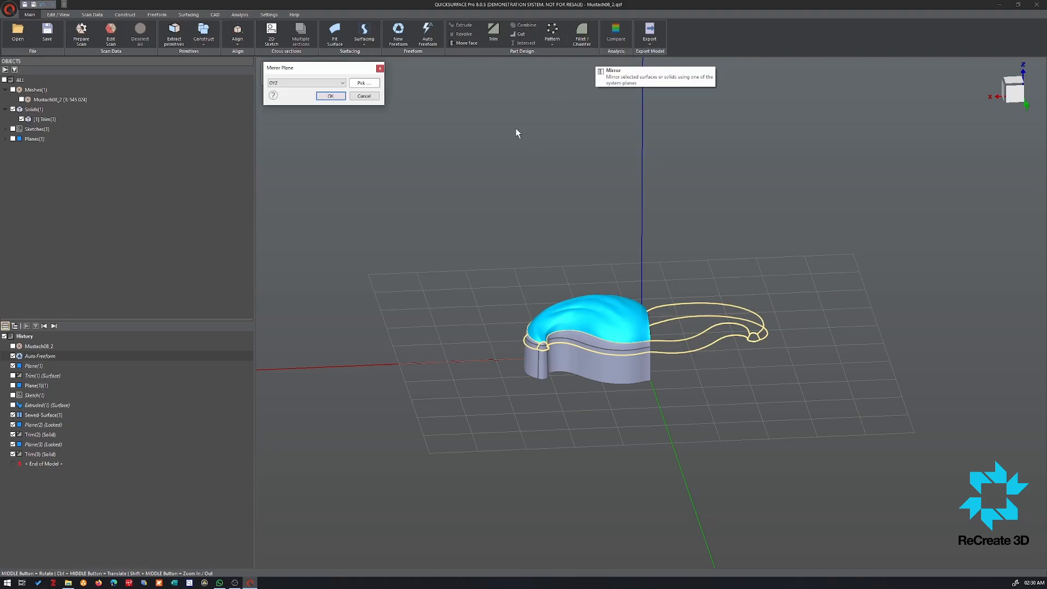
pyautogui.click(330, 96)
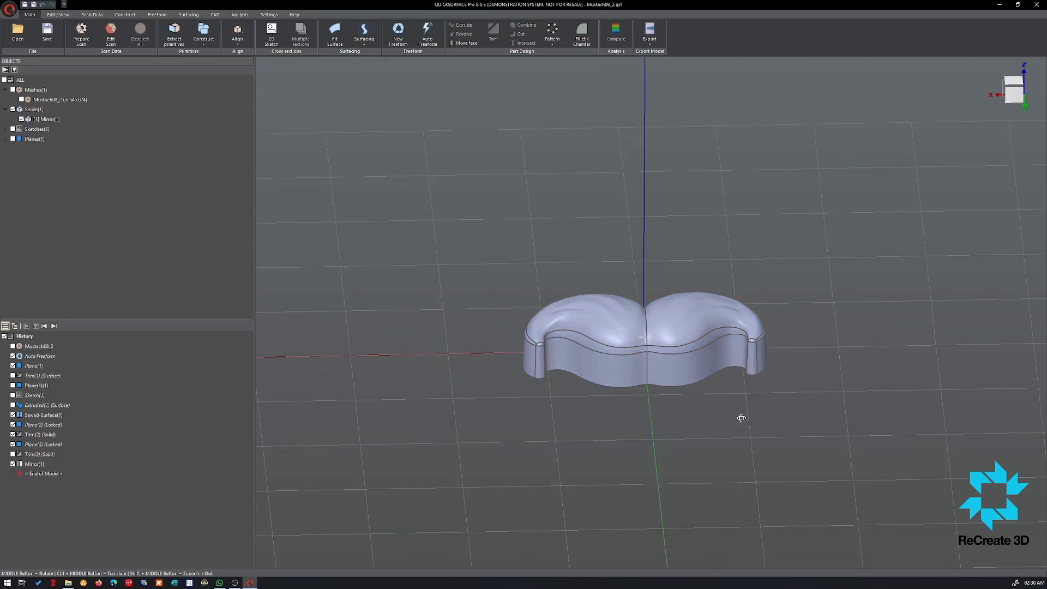
pyautogui.moveTo(739, 416); pyautogui.dragTo(658, 416, button='middle')
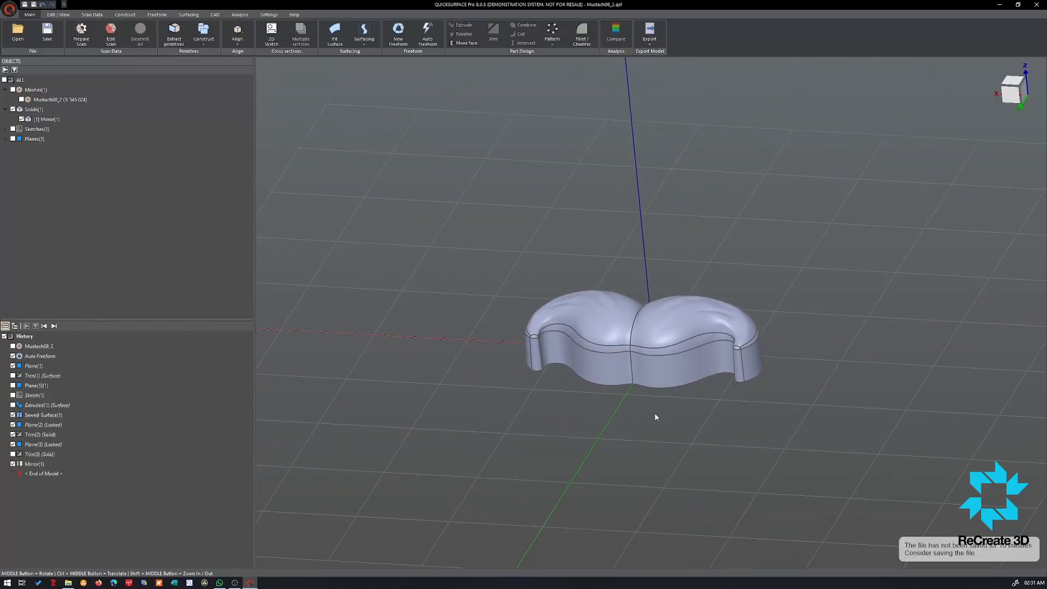
# Create an extrusion sketch on the OXY plane and draw a rectangle enclosing the whole mustache outline
pyautogui.moveTo(736, 334); pyautogui.dragTo(697, 466, button='middle')
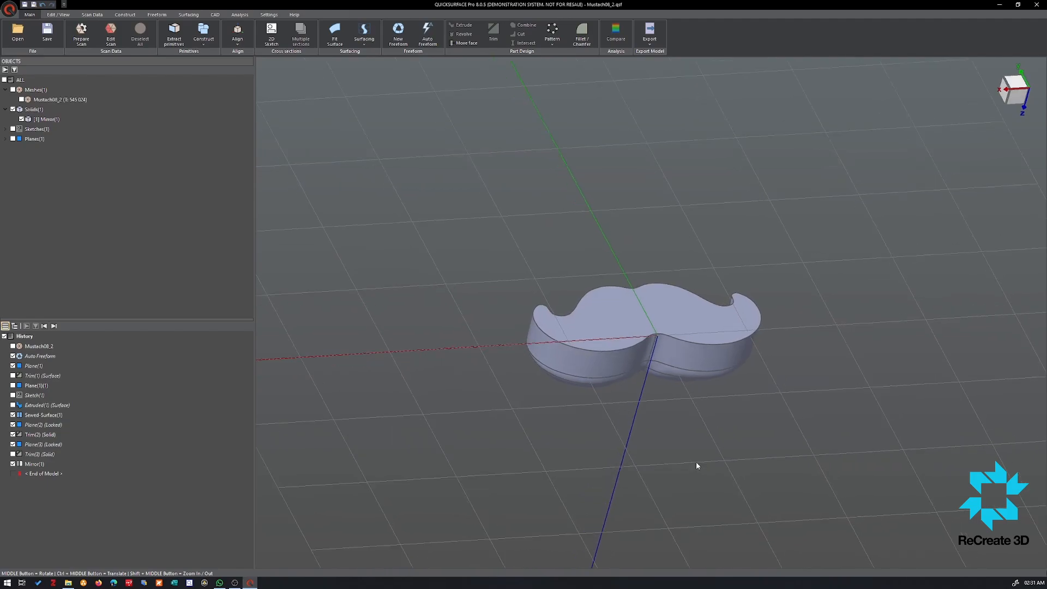
pyautogui.click(270, 35)
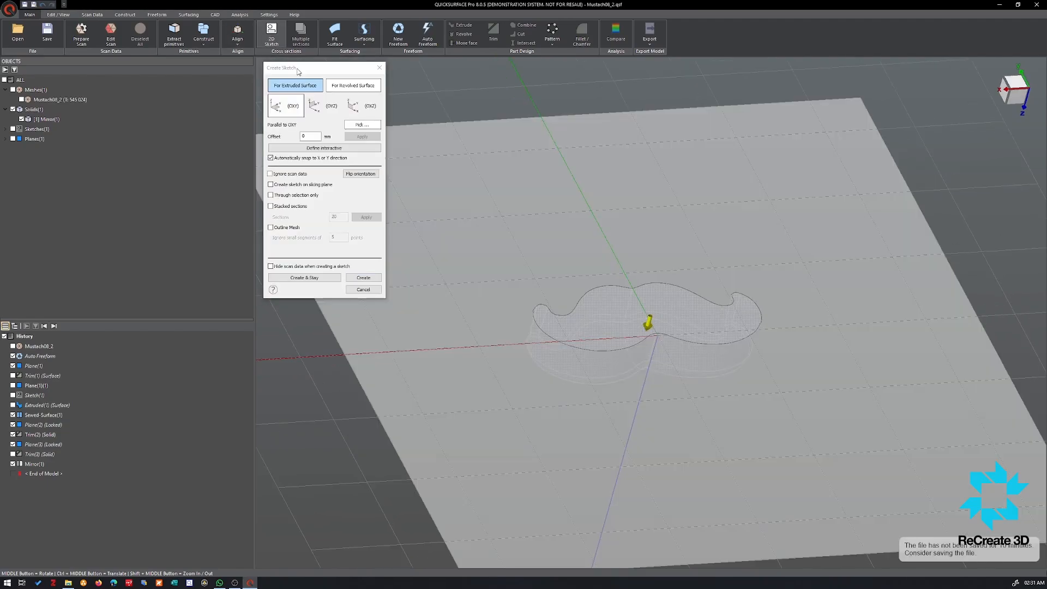
pyautogui.click(364, 279)
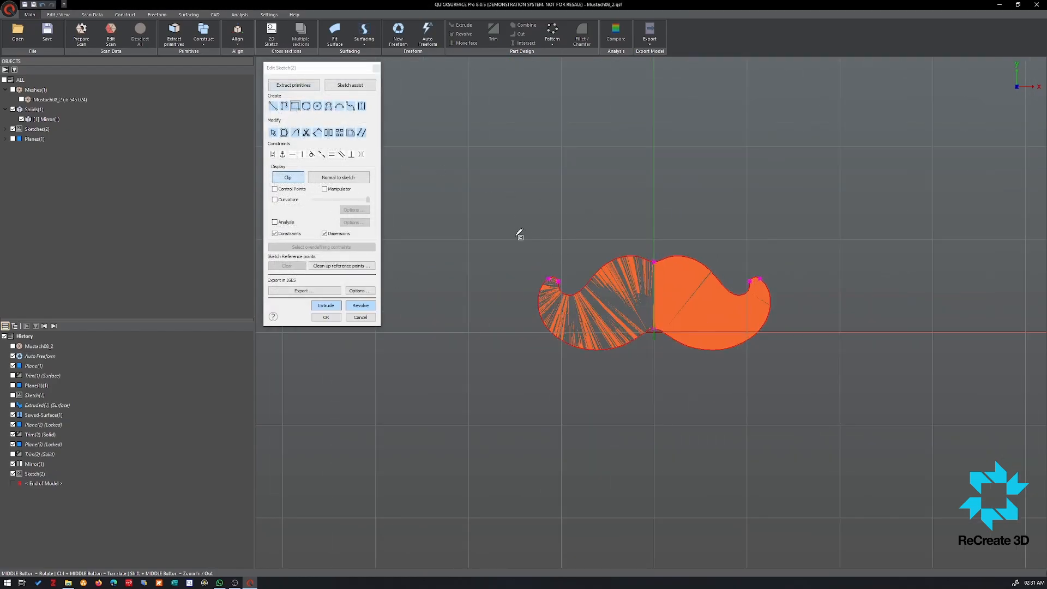
pyautogui.moveTo(522, 236); pyautogui.dragTo(787, 398)
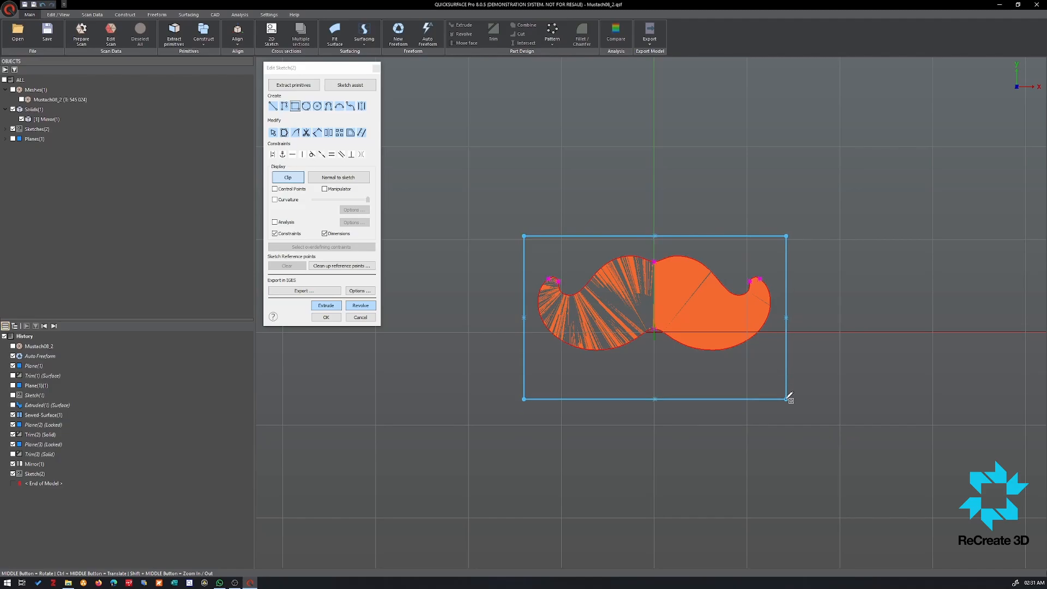
pyautogui.scroll(3, 675, 347)
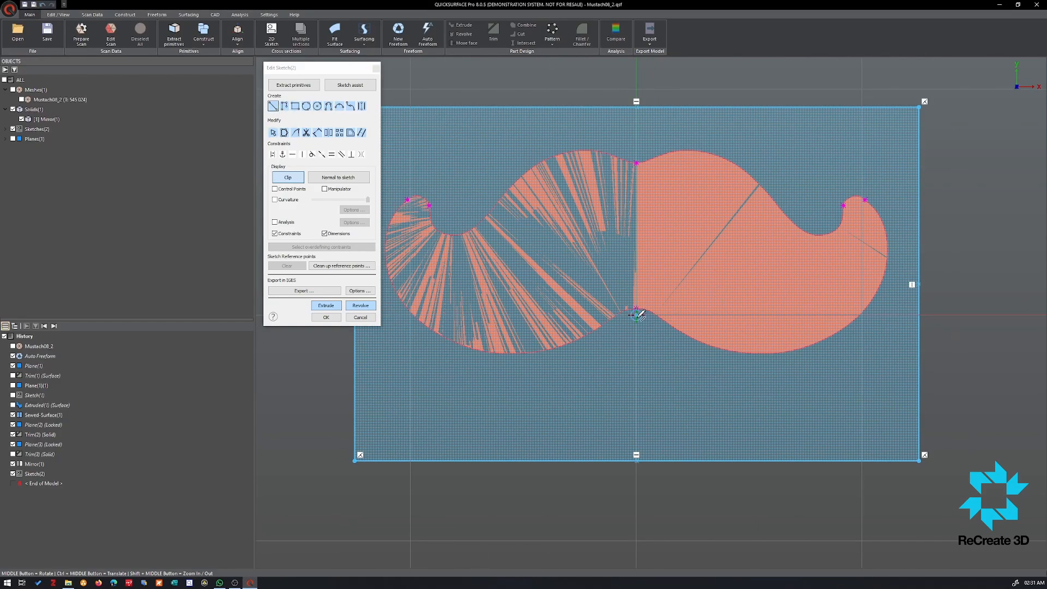
# Draw a line from the origin to the midpoint of the rectangle's lower edge and make it a vertical construction line
pyautogui.moveTo(636, 314)
pyautogui.mouseDown()
pyautogui.moveTo(678, 421)
pyautogui.moveTo(636, 455)
pyautogui.mouseUp()
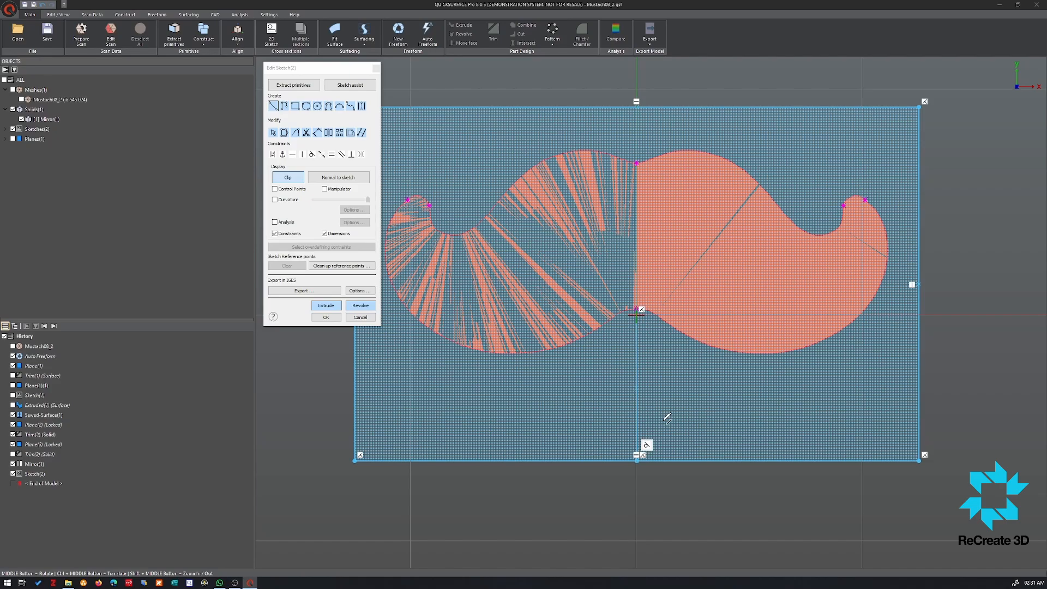
pyautogui.click(639, 408)
pyautogui.click(648, 391)
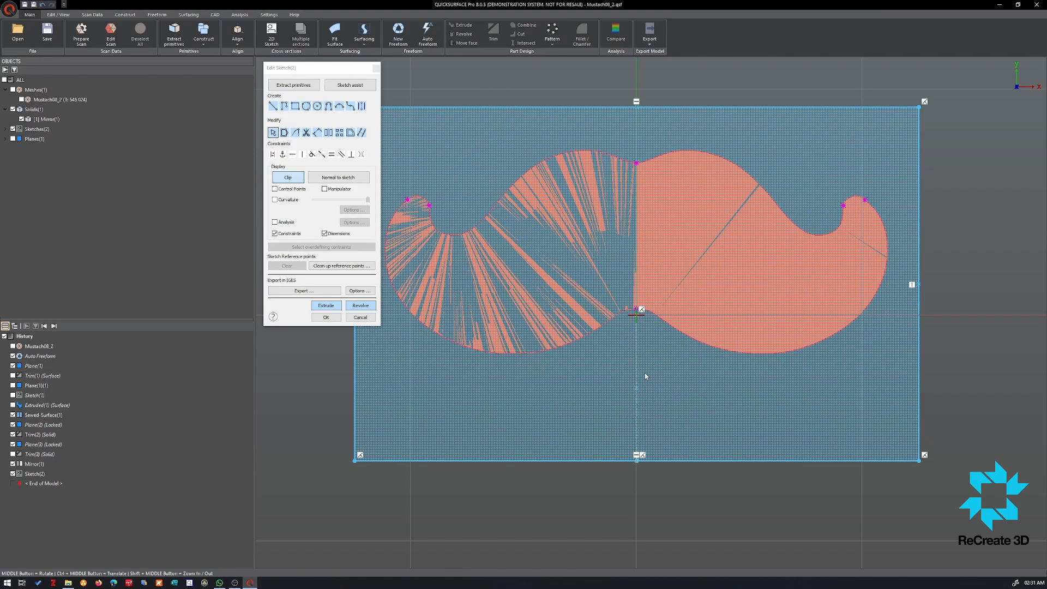
pyautogui.scroll(-2, 652, 401)
pyautogui.click(641, 402)
pyautogui.click(660, 386)
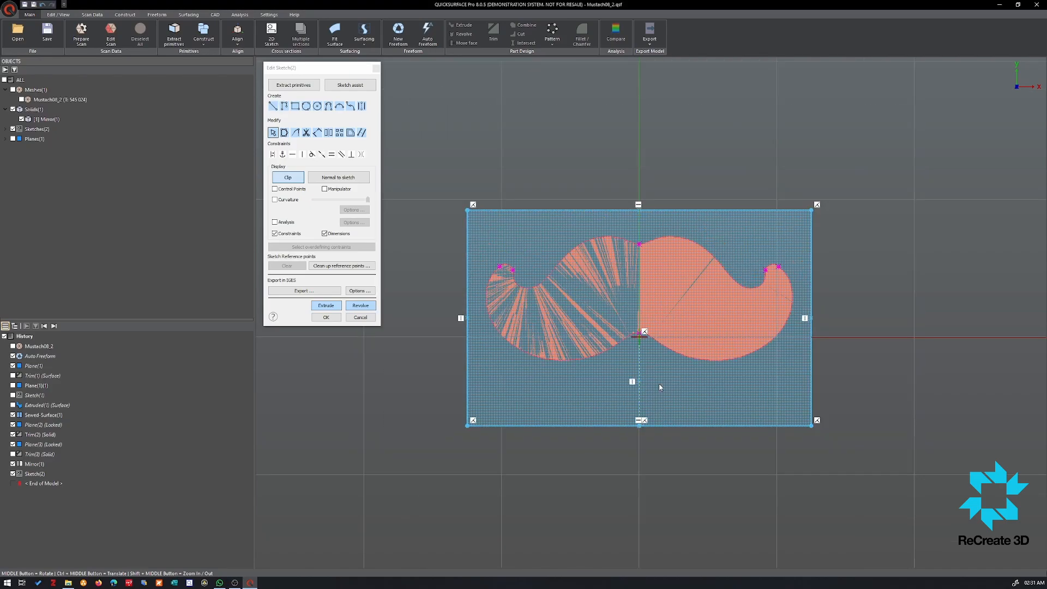
# Move the rectangle's right edge inward until it touches the outermost point of the mustache outline
pyautogui.scroll(4, 746, 252)
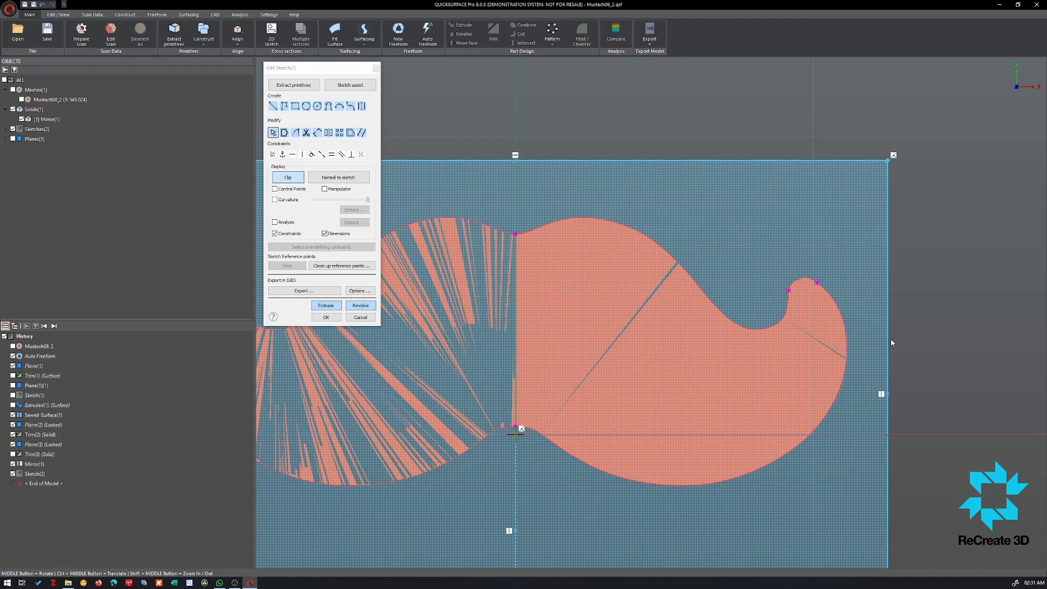
pyautogui.moveTo(892, 343); pyautogui.dragTo(847, 349)
pyautogui.scroll(5, 847, 349)
pyautogui.moveTo(871, 299); pyautogui.dragTo(868, 302)
pyautogui.scroll(-5, 567, 309)
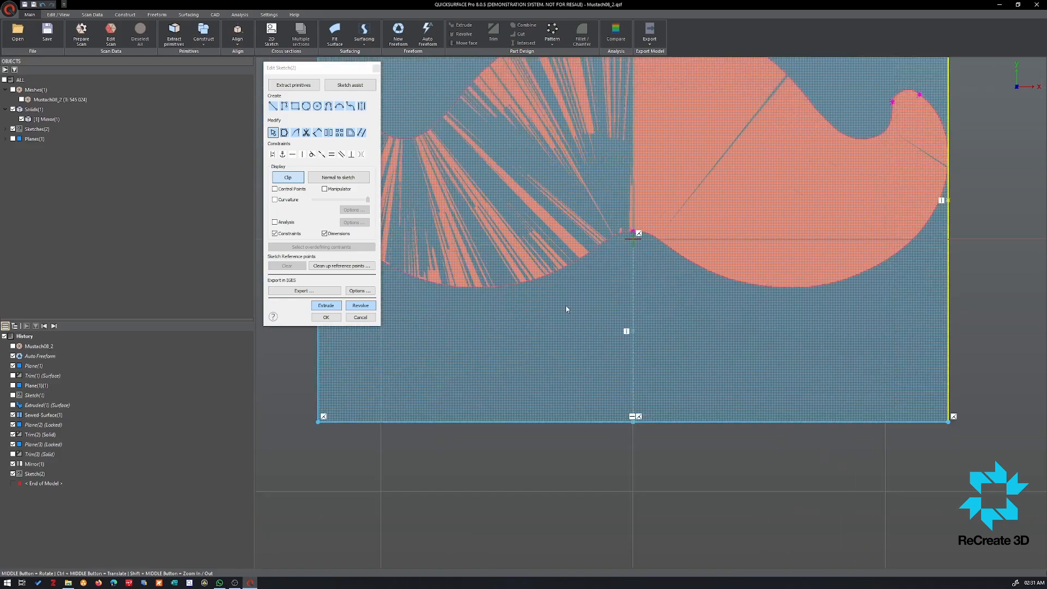
# Align the rectangle's lower and upper edges with the lowest and highest points of the mustache outline
pyautogui.moveTo(692, 425); pyautogui.dragTo(697, 291)
pyautogui.scroll(8, 453, 277)
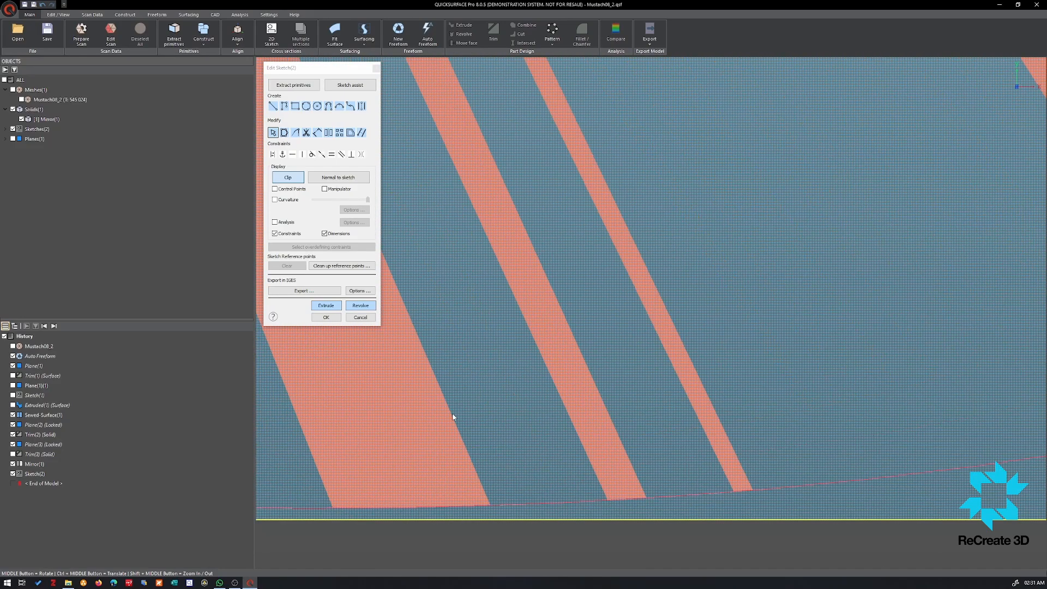
pyautogui.moveTo(581, 521); pyautogui.dragTo(583, 513)
pyautogui.scroll(-10, 584, 507)
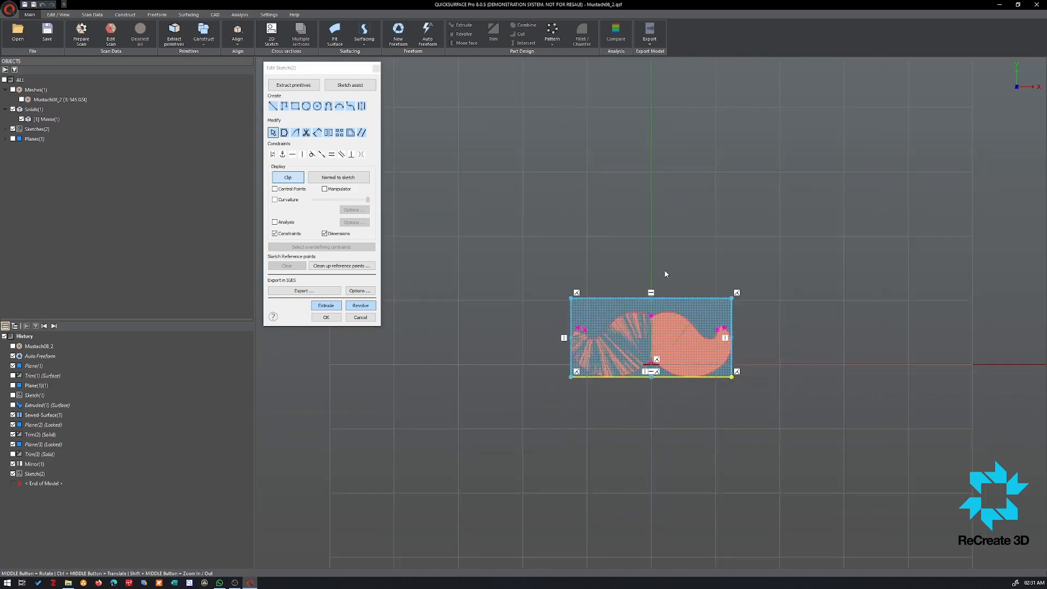
pyautogui.scroll(10, 614, 351)
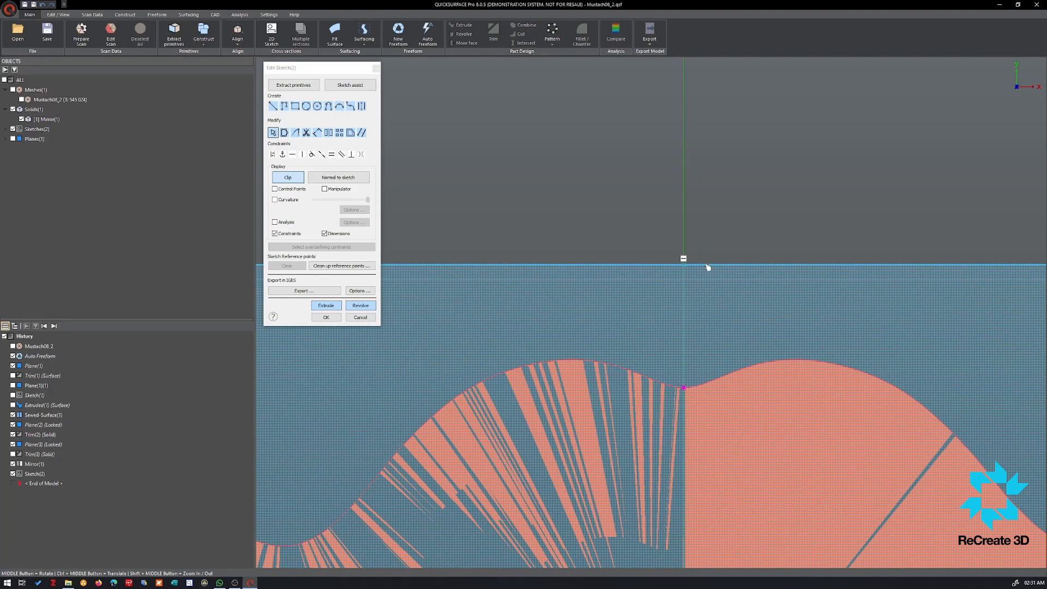
pyautogui.moveTo(707, 267); pyautogui.dragTo(731, 358)
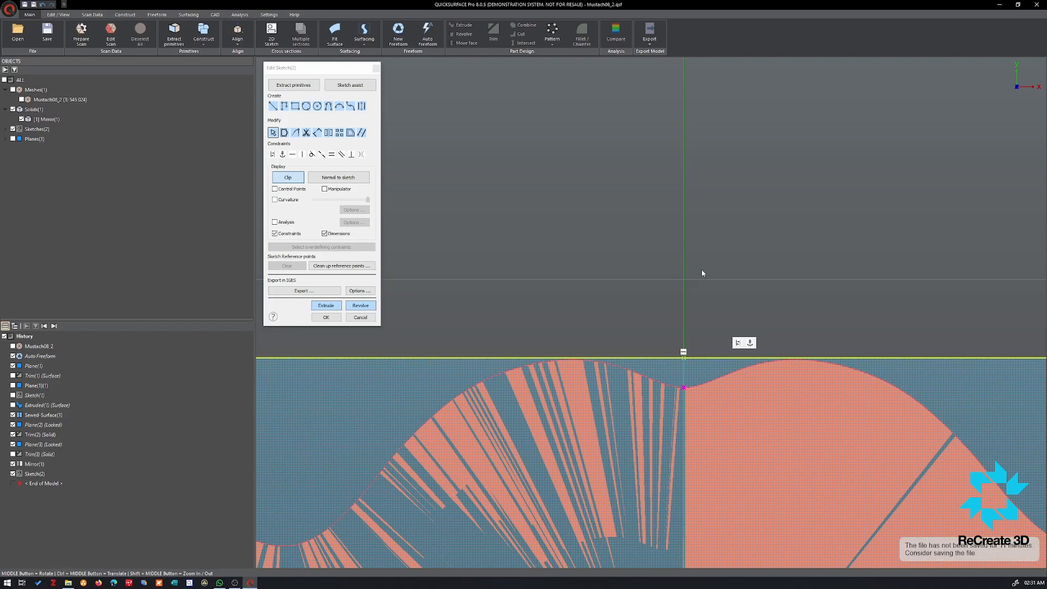
pyautogui.scroll(-5, 619, 214)
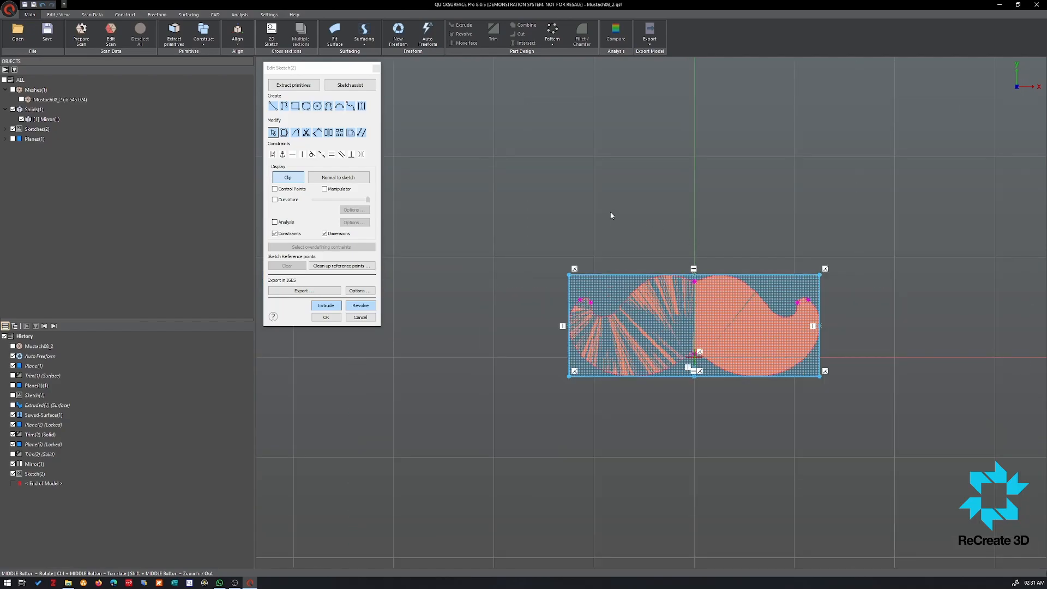
pyautogui.scroll(2, 599, 263)
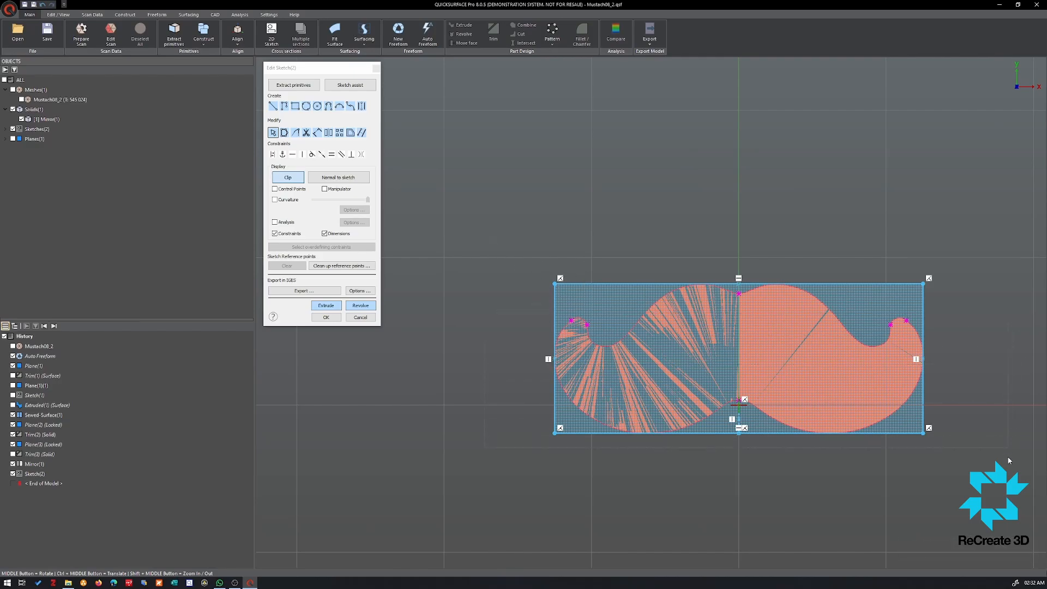
pyautogui.scroll(6, 736, 416)
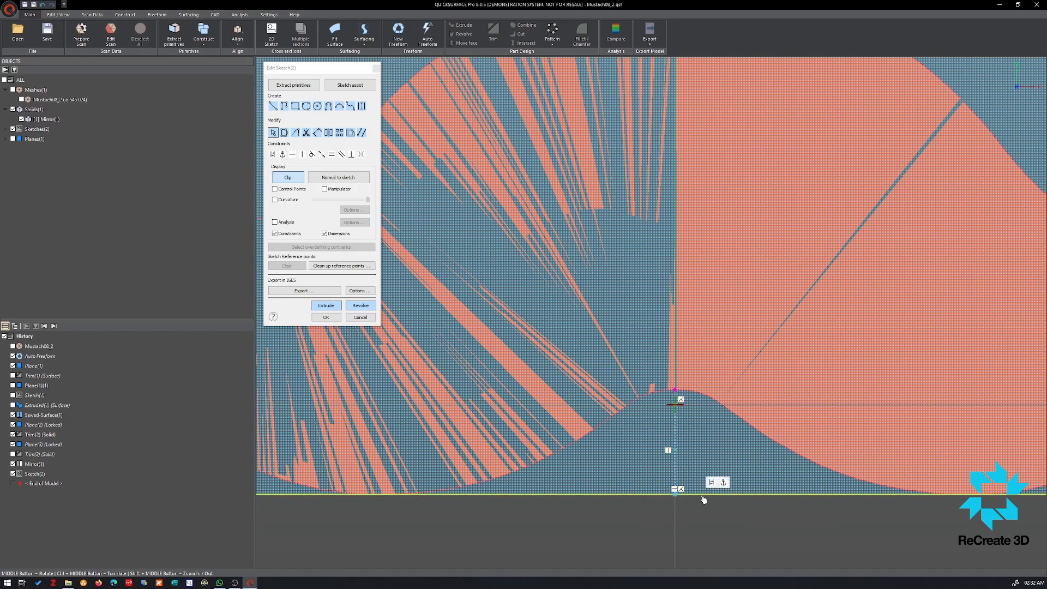
pyautogui.scroll(-6, 702, 497)
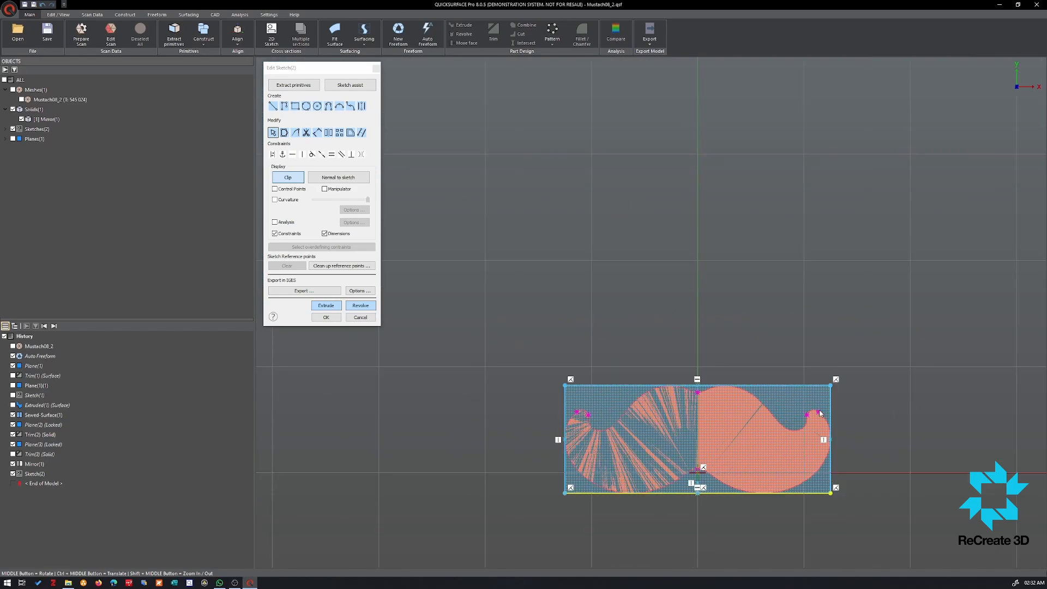
# Offset the whole rectangle outward with flipped direction and Intersection corners
pyautogui.click(565, 402)
pyautogui.click(350, 133)
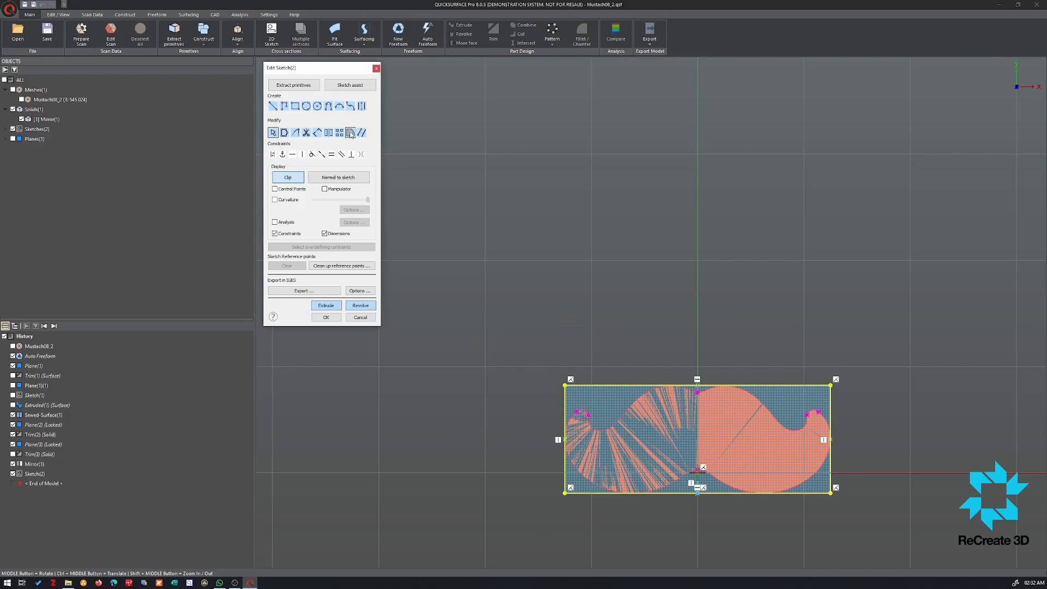
pyautogui.click(304, 107)
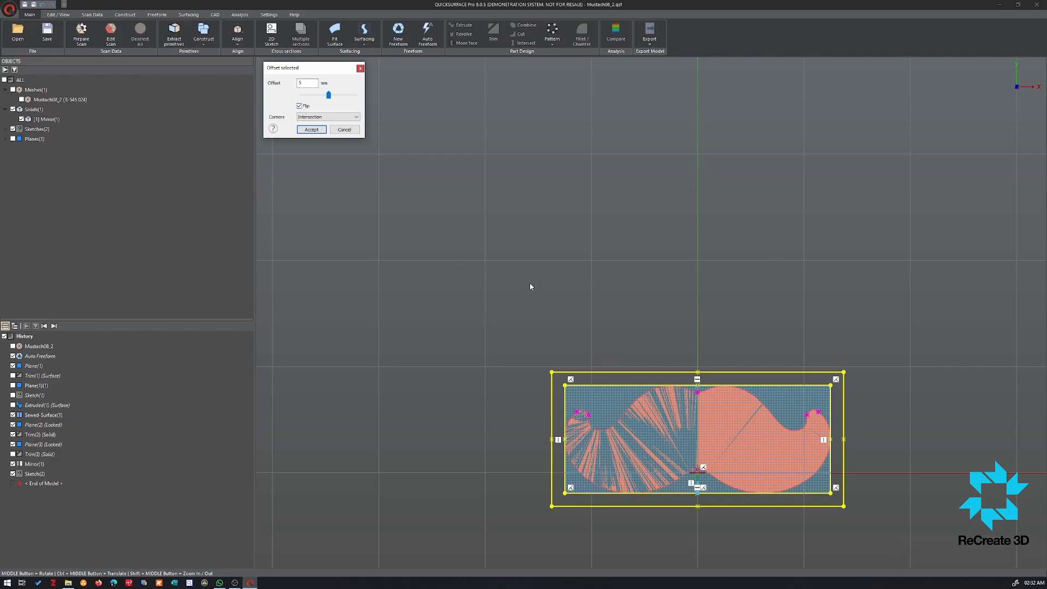
pyautogui.click(311, 130)
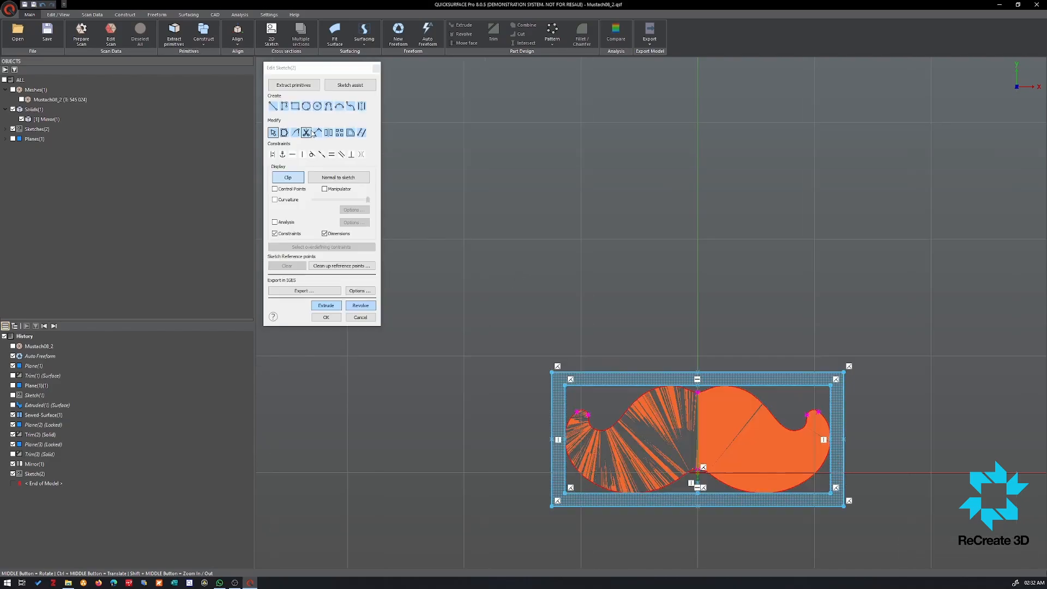
# Convert the four edges of the inner rectangle to construction geometry
pyautogui.click(597, 386)
pyautogui.keyDown('ctrl'); pyautogui.click(567, 403); pyautogui.keyUp('ctrl')
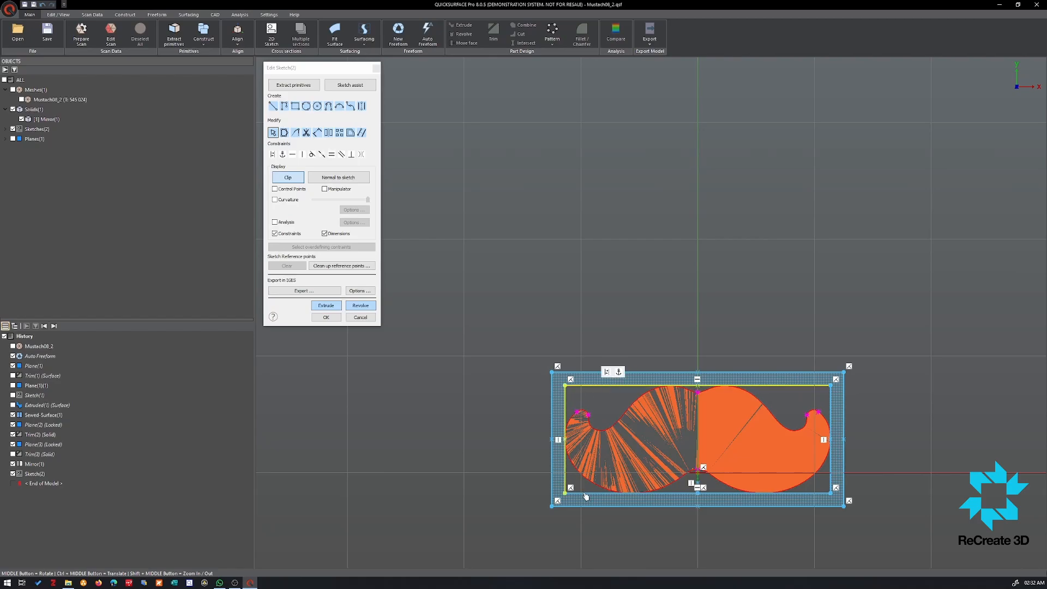
pyautogui.keyDown('ctrl'); pyautogui.click(587, 493); pyautogui.keyUp('ctrl')
pyautogui.keyDown('ctrl'); pyautogui.click(831, 480); pyautogui.keyUp('ctrl')
pyautogui.rightClick(831, 477)
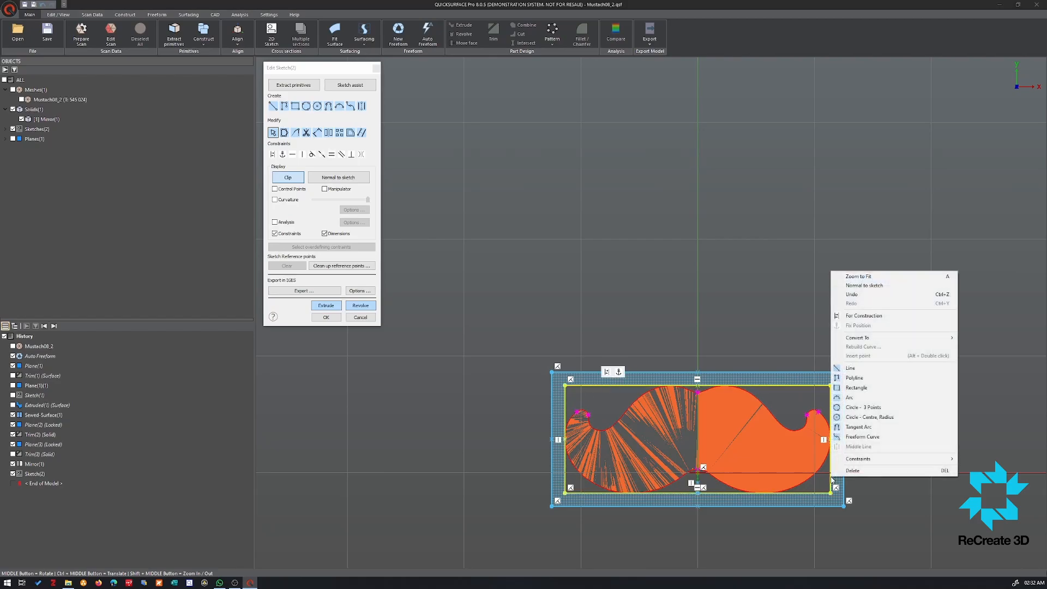
pyautogui.click(858, 317)
pyautogui.moveTo(858, 320)
pyautogui.mouseDown(button='middle')
pyautogui.moveTo(678, 234)
pyautogui.moveTo(670, 175)
pyautogui.moveTo(673, 304)
pyautogui.moveTo(687, 346)
pyautogui.mouseUp(button='middle')
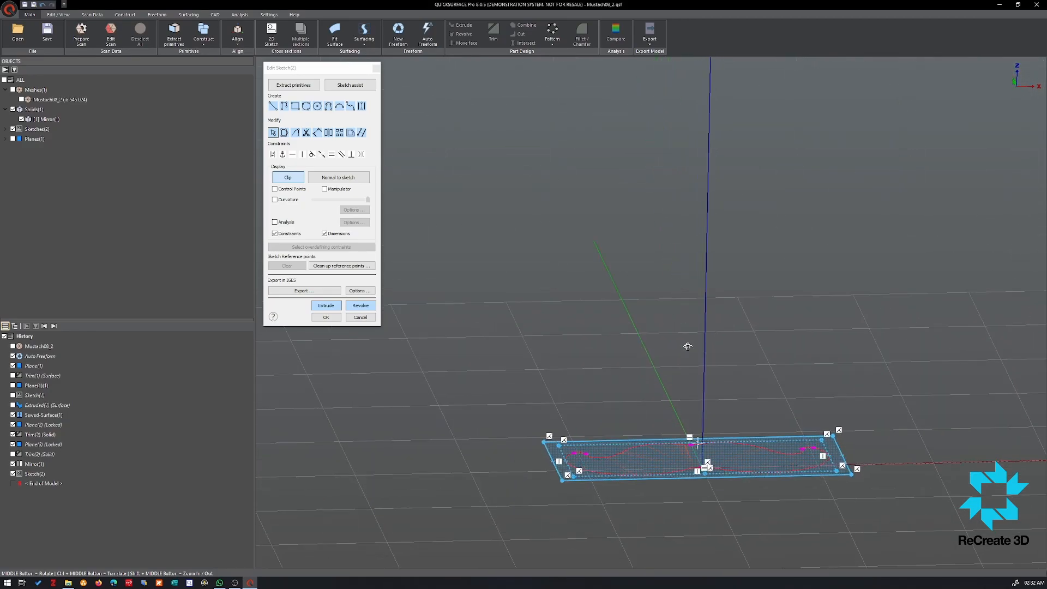
# Extrude the rectangle sketch as a two-sided solid and lower its Depth 1 plane to the mustache's highest point
pyautogui.click(326, 305)
pyautogui.moveTo(627, 251)
pyautogui.mouseDown(button='middle')
pyautogui.moveTo(636, 237)
pyautogui.moveTo(594, 145)
pyautogui.moveTo(604, 192)
pyautogui.moveTo(584, 166)
pyautogui.mouseUp(button='middle')
pyautogui.scroll(3, 578, 276)
pyautogui.scroll(5, 640, 355)
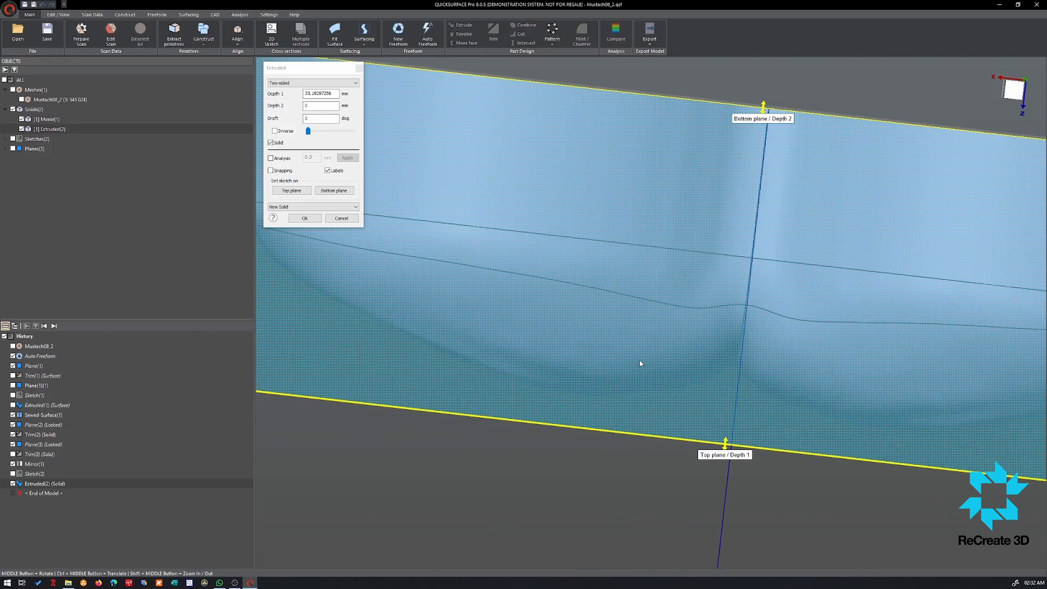
pyautogui.moveTo(954, 110)
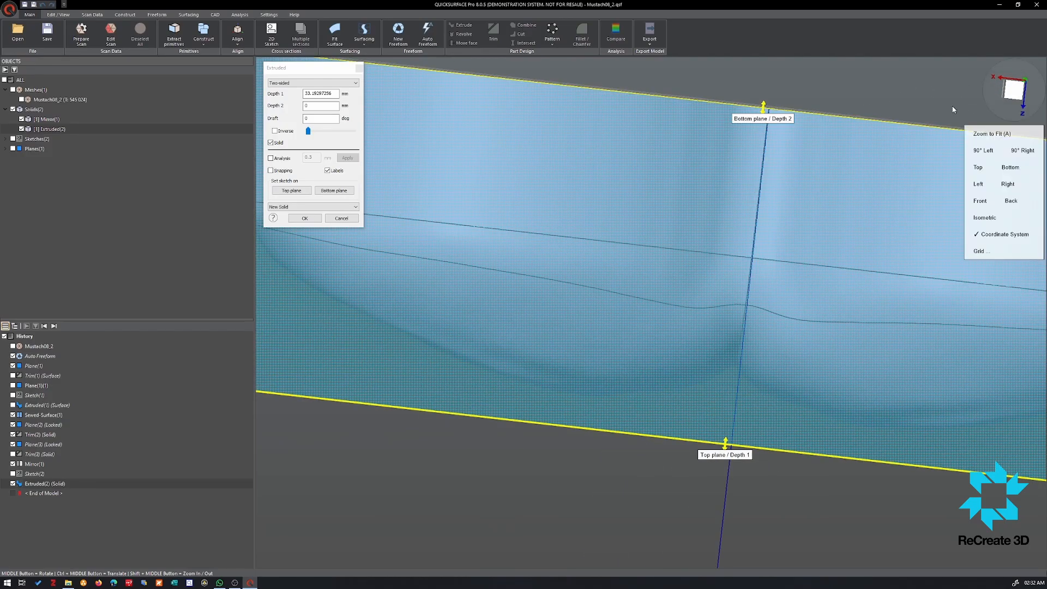
pyautogui.click(1017, 106)
pyautogui.press('a')
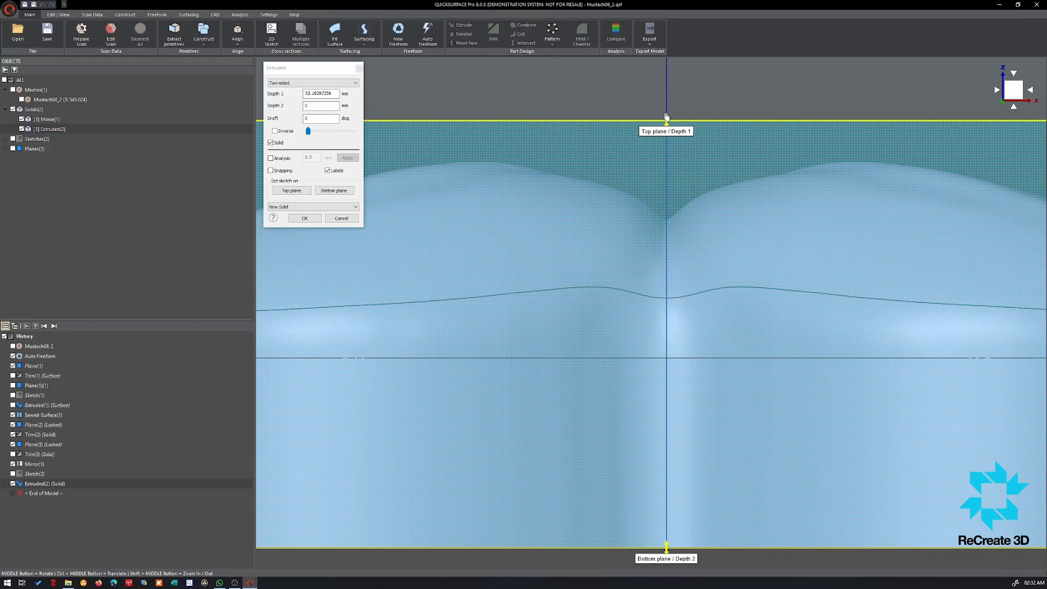
pyautogui.moveTo(666, 117); pyautogui.dragTo(670, 159)
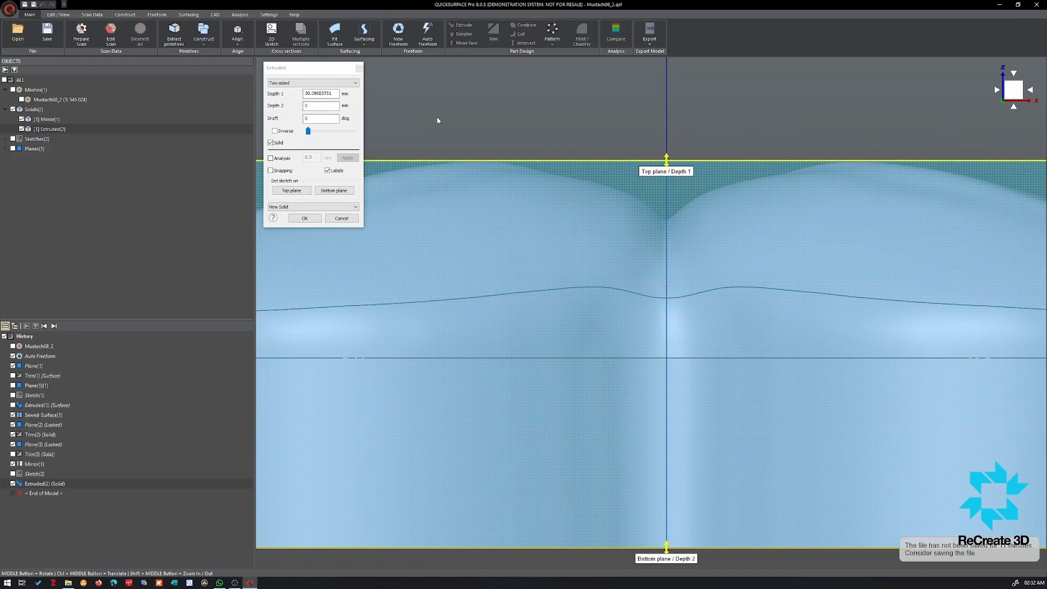
# Set Depth 1 of the block extrusion to 35 mm and finish it as a new solid
pyautogui.moveTo(334, 93); pyautogui.dragTo(273, 94)
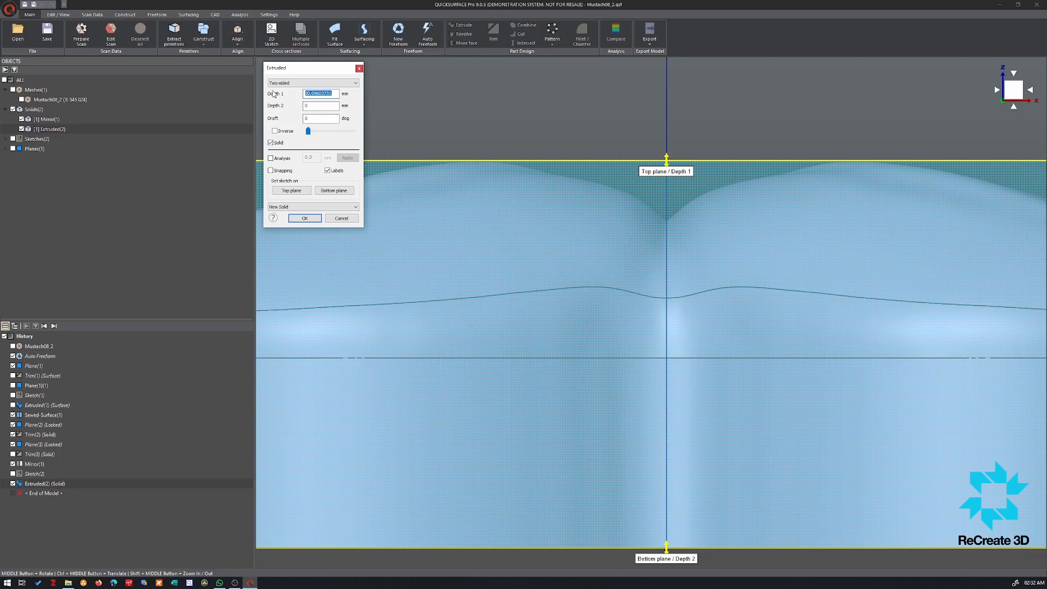
pyautogui.write('385')
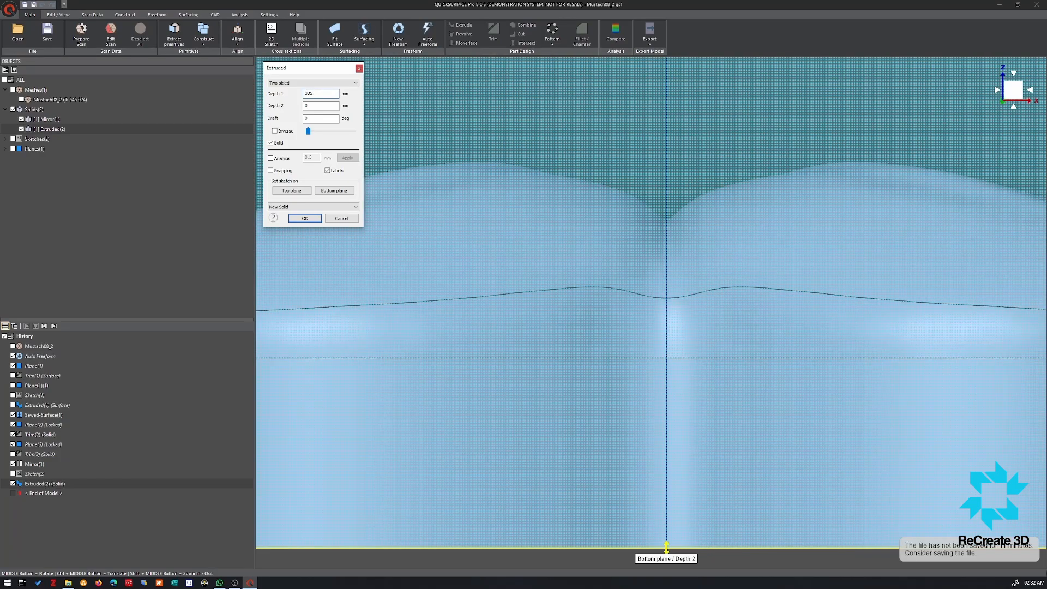
pyautogui.press('BackSpace')
pyautogui.press('BackSpace')
pyautogui.write('5')
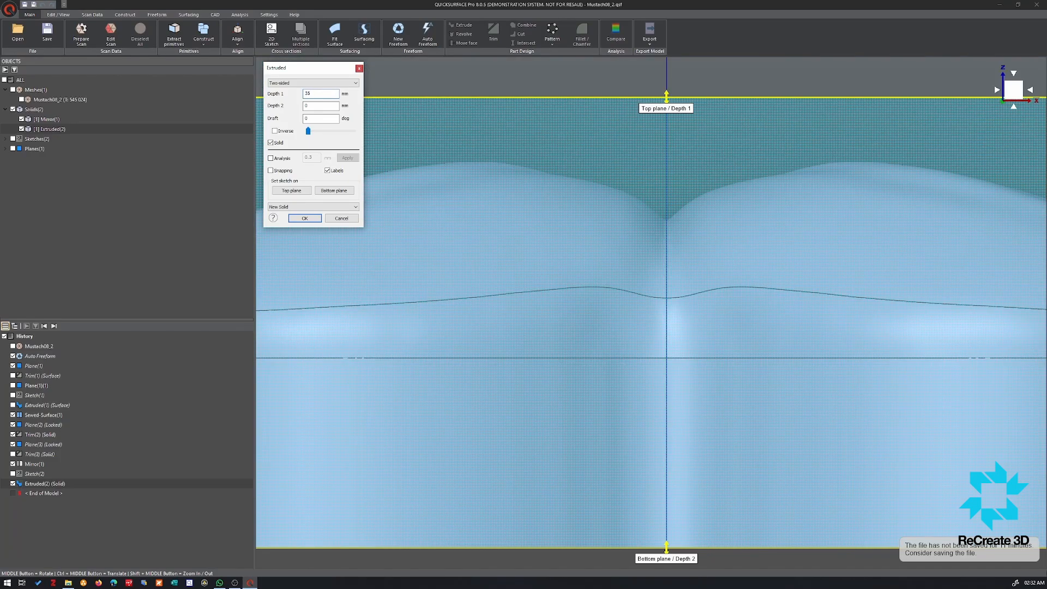
pyautogui.scroll(-3, 561, 233)
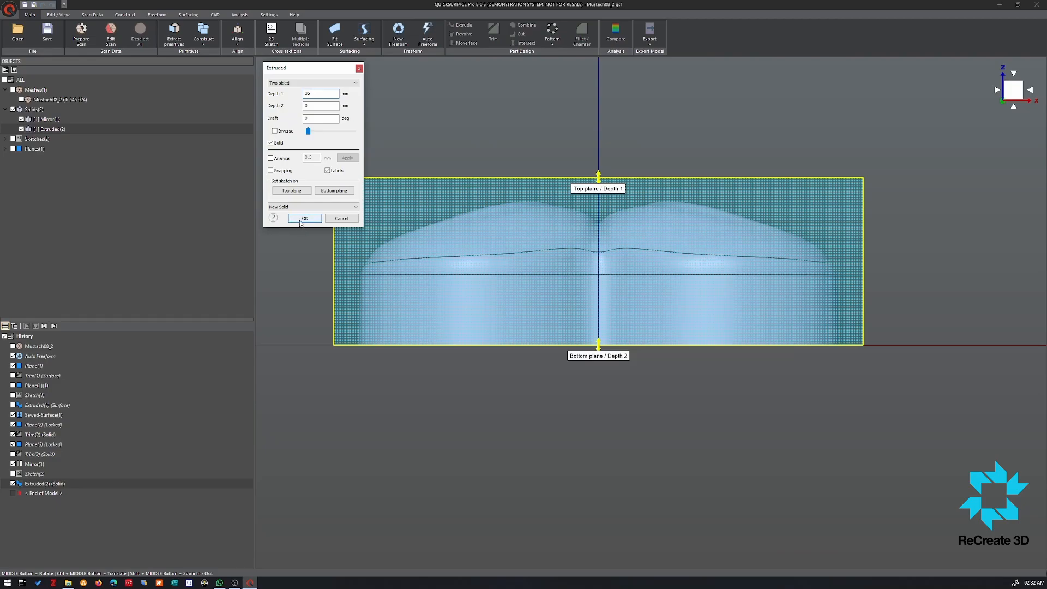
pyautogui.click(304, 218)
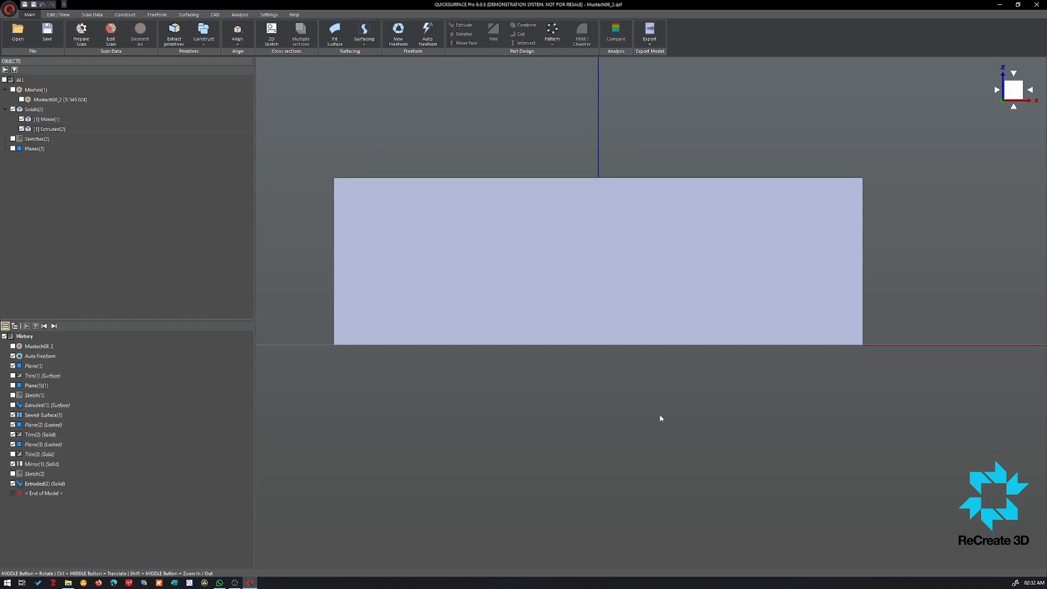
# Hide the coordinate system display around the extruded block
pyautogui.moveTo(660, 418); pyautogui.dragTo(542, 215, button='middle')
pyautogui.scroll(-5, 546, 249)
pyautogui.moveTo(524, 270); pyautogui.dragTo(517, 245, button='middle')
pyautogui.scroll(5, 517, 246)
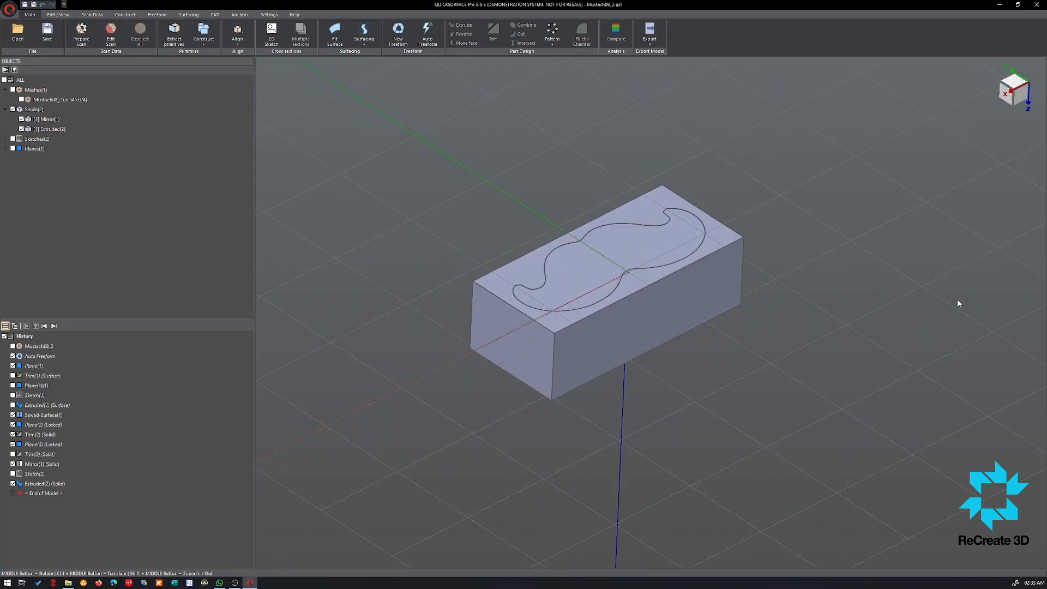
pyautogui.moveTo(1006, 124)
pyautogui.click(993, 234)
pyautogui.scroll(5, 630, 326)
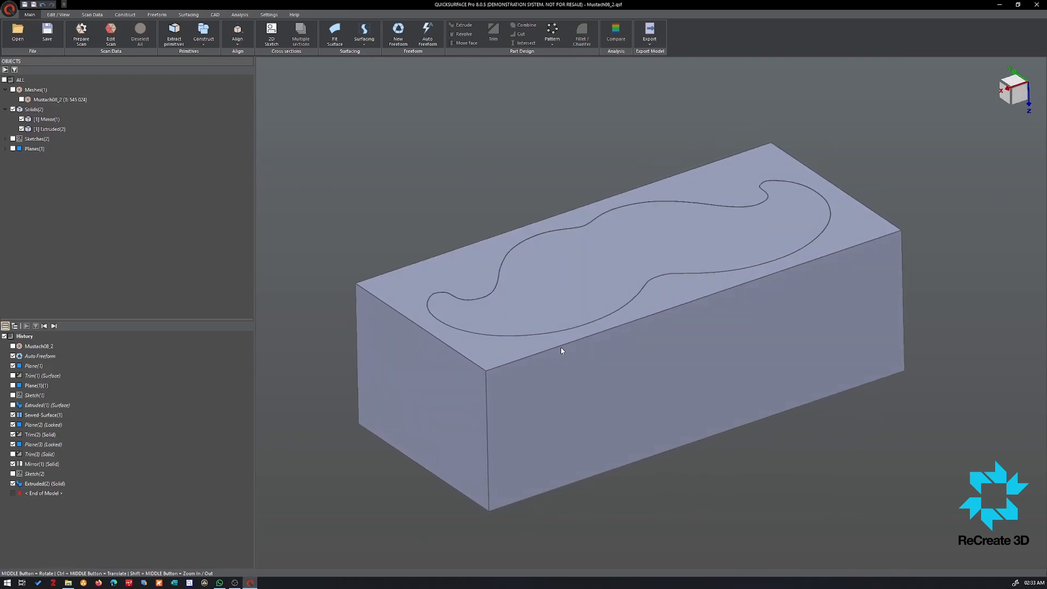
# Cut the mustache solid out of the rectangular block to leave a mold cavity
pyautogui.click(546, 289)
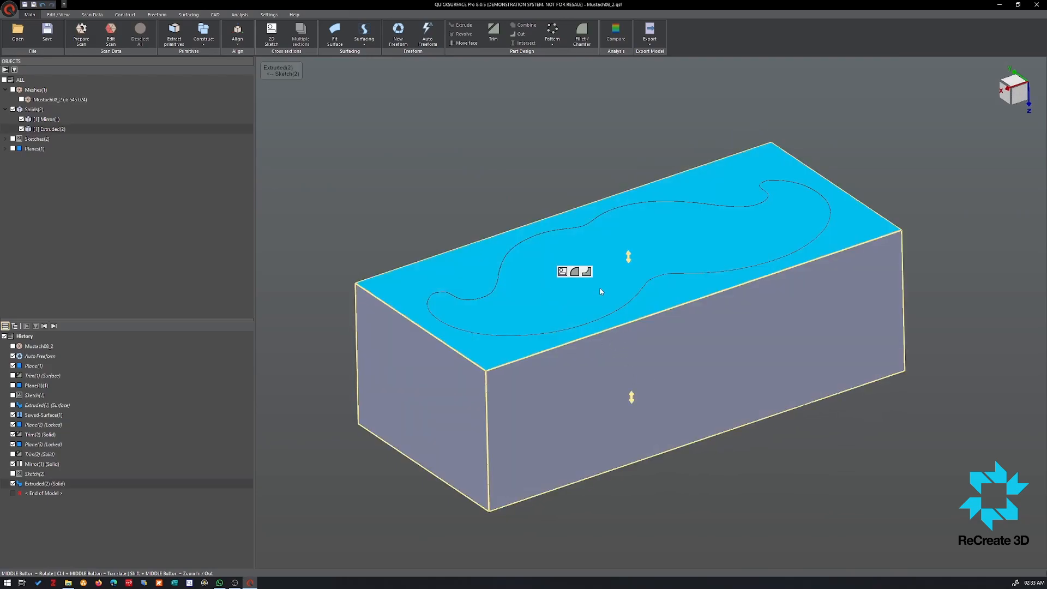
pyautogui.click(587, 271)
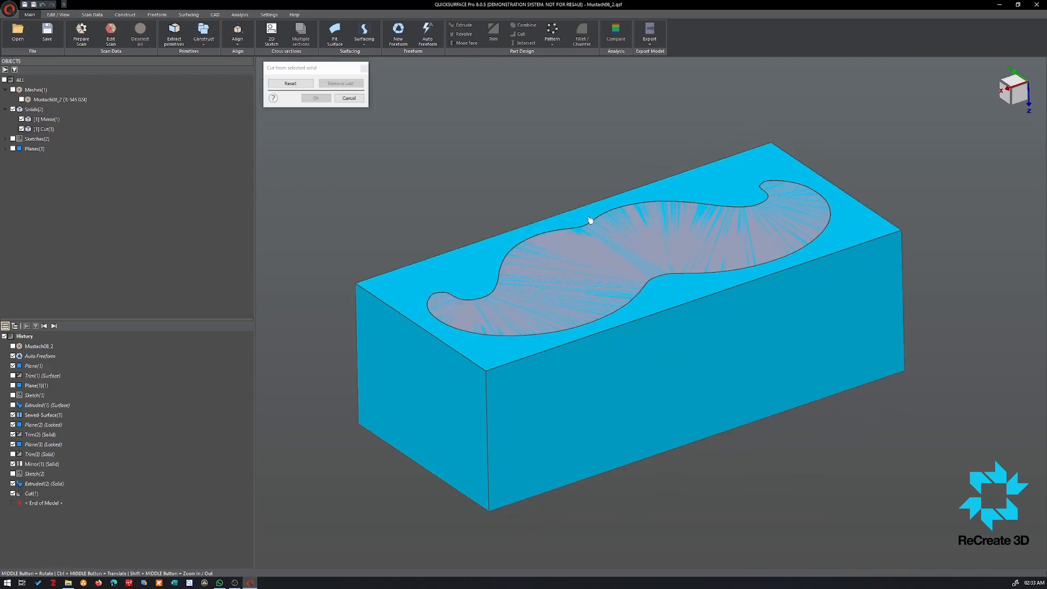
pyautogui.scroll(-3, 591, 234)
pyautogui.scroll(2, 593, 245)
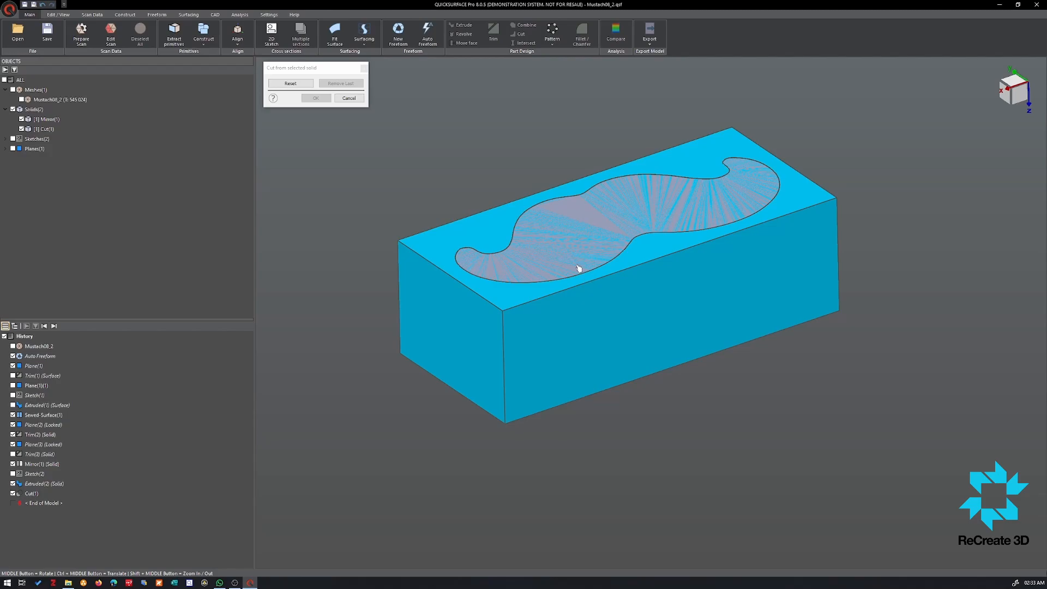
pyautogui.click(494, 254)
pyautogui.moveTo(628, 229); pyautogui.dragTo(747, 260, button='middle')
pyautogui.click(316, 99)
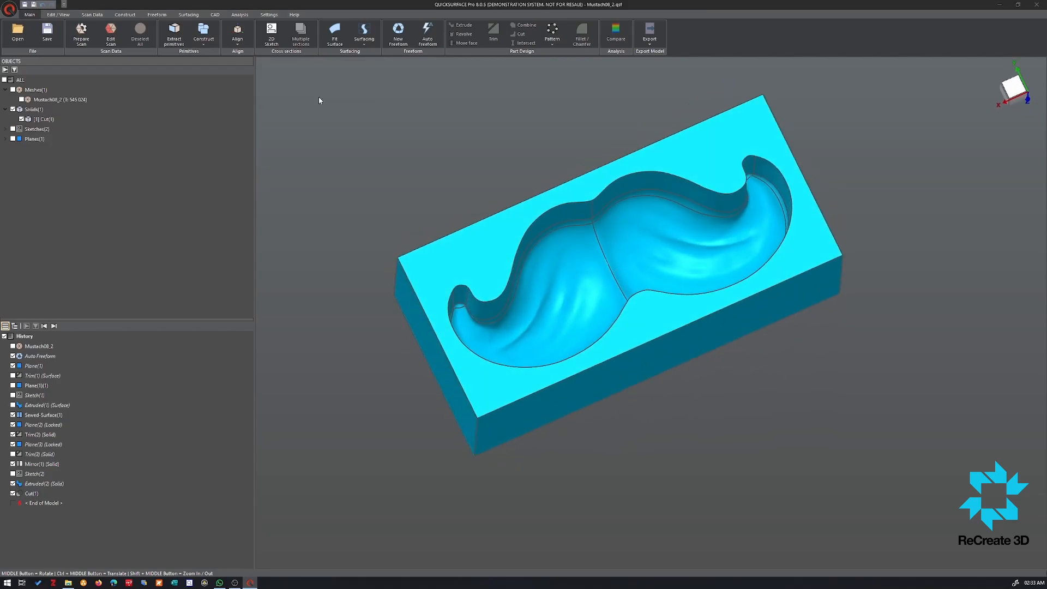
# Examine the mustache cavity in the block from several angles
pyautogui.scroll(2, 571, 238)
pyautogui.moveTo(579, 281); pyautogui.dragTo(472, 278, button='middle')
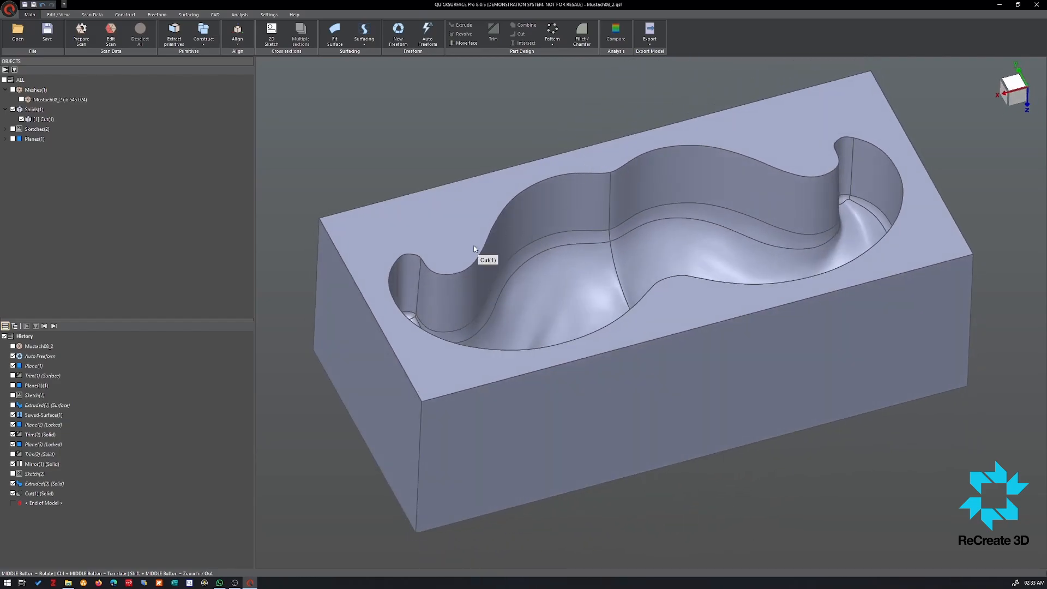
pyautogui.click(444, 240)
pyautogui.scroll(-6, 657, 379)
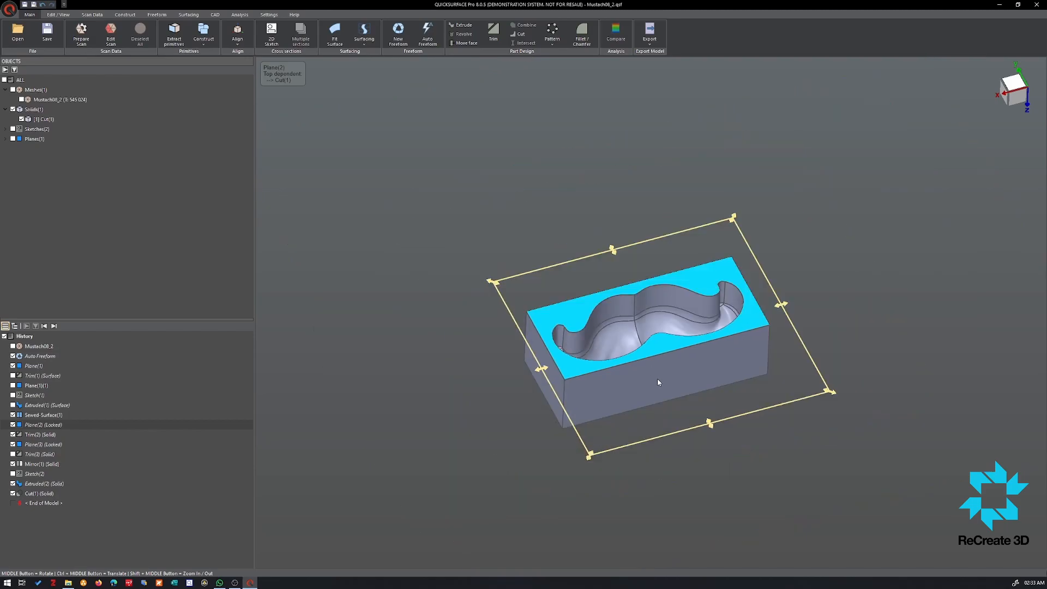
pyautogui.click(844, 334)
pyautogui.moveTo(684, 362); pyautogui.dragTo(655, 482, button='middle')
pyautogui.scroll(4, 663, 314)
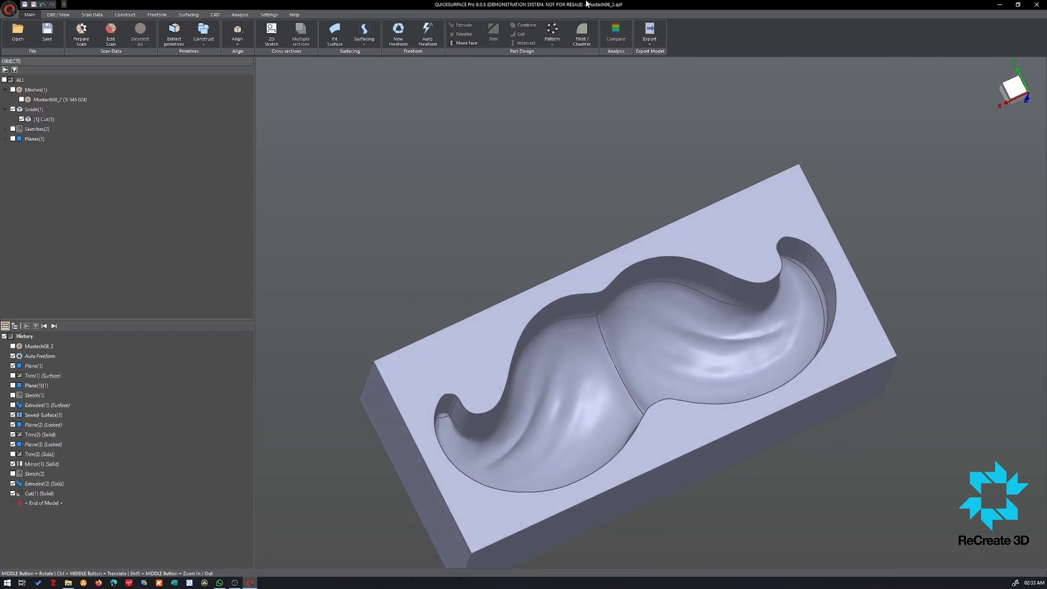
# Run a draft angle analysis on the mold block against the OXY reference with flipped direction
pyautogui.click(264, 16)
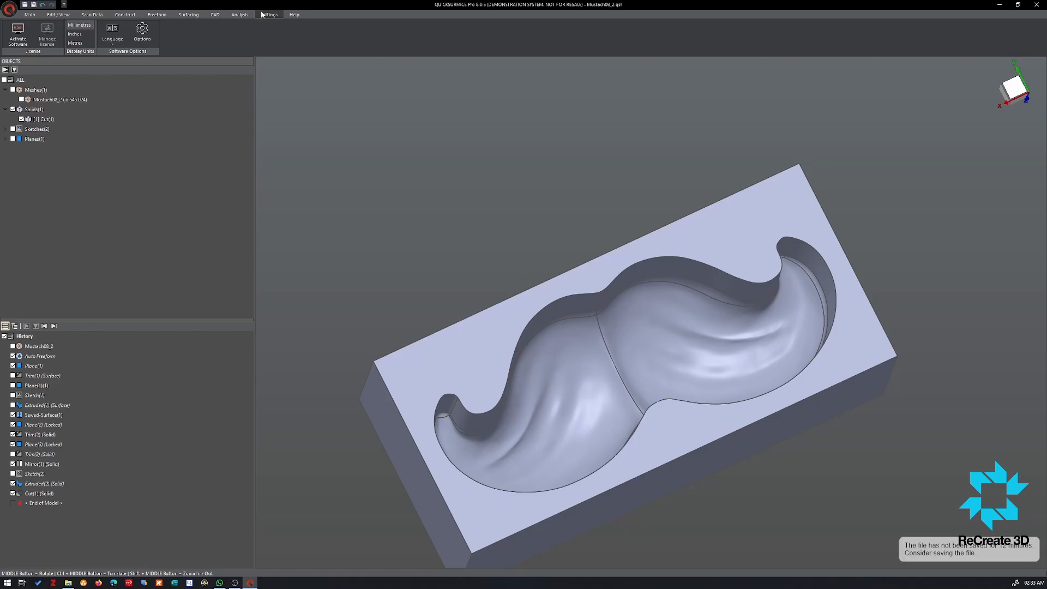
pyautogui.click(240, 16)
pyautogui.click(78, 44)
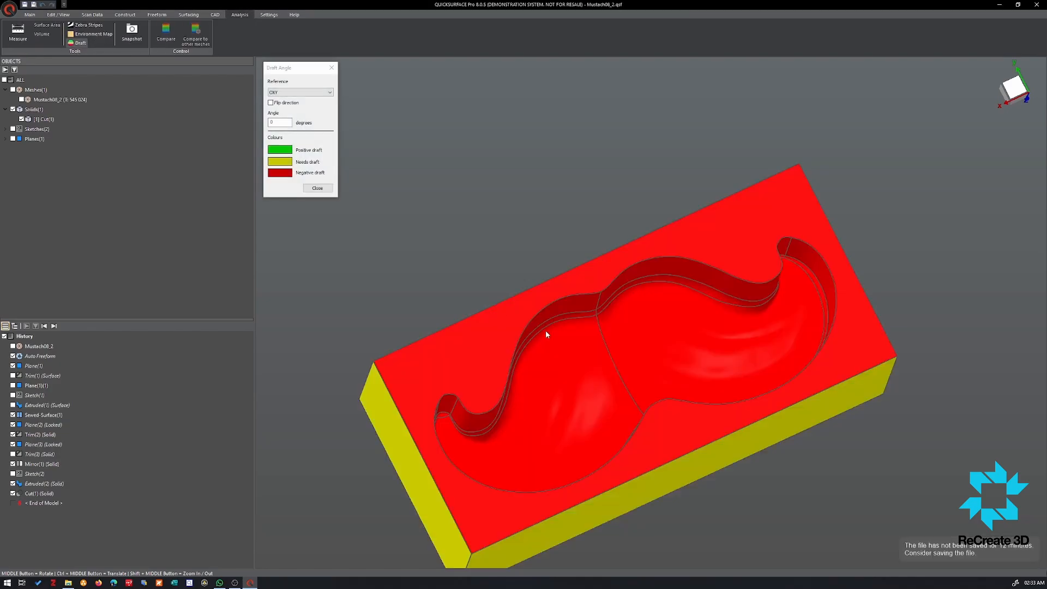
pyautogui.moveTo(545, 329); pyautogui.dragTo(374, 117, button='middle')
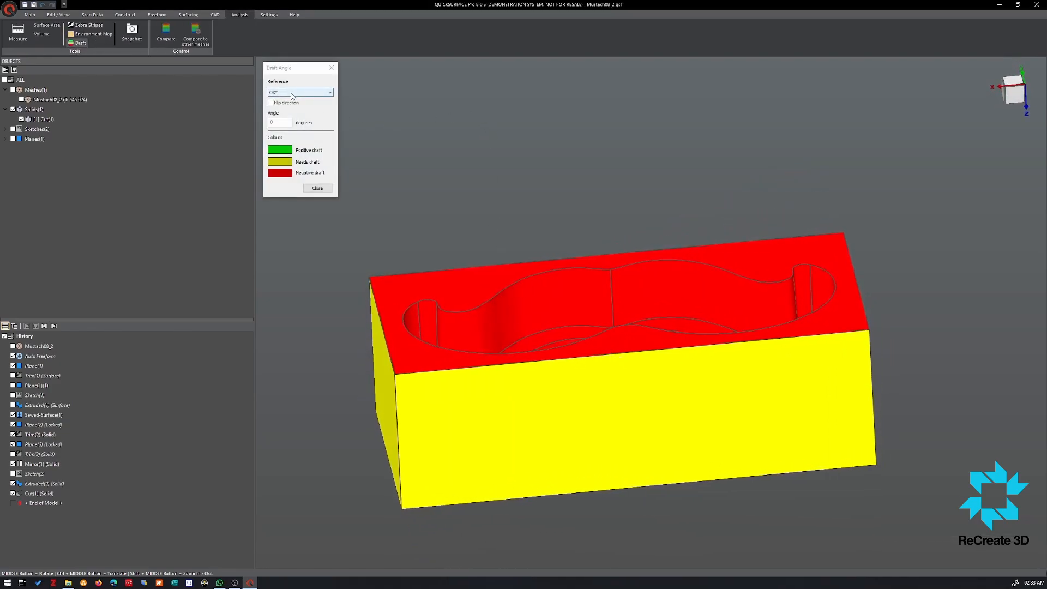
pyautogui.click(270, 103)
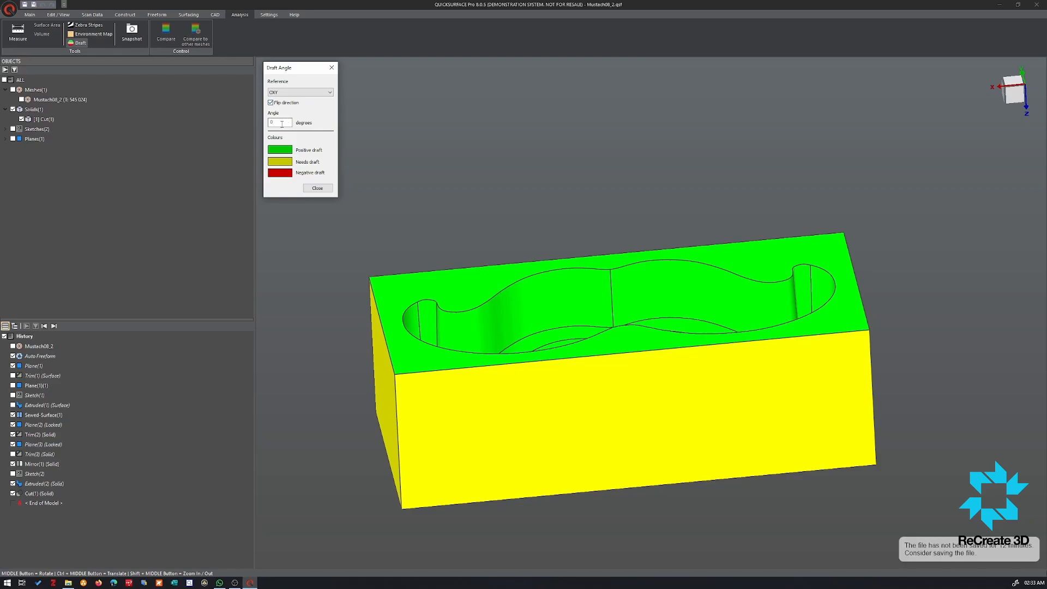
# Set the draft analysis angle to 2 degrees and inspect the side walls of the mustache cavity
pyautogui.doubleClick(267, 123)
pyautogui.write('2')
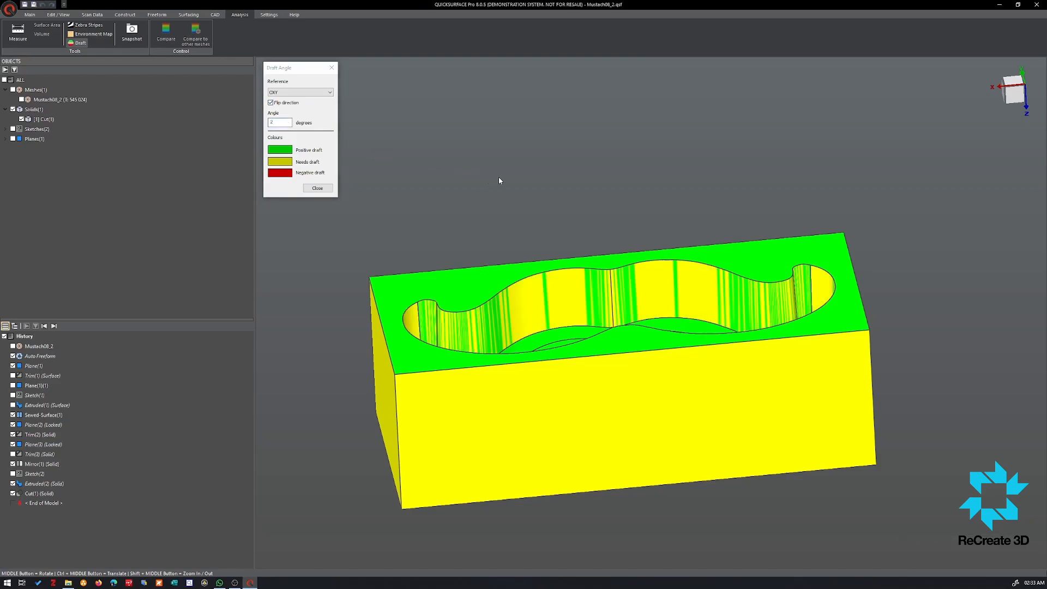
pyautogui.moveTo(498, 177)
pyautogui.mouseDown(button='middle')
pyautogui.moveTo(518, 288)
pyautogui.moveTo(544, 314)
pyautogui.mouseUp(button='middle')
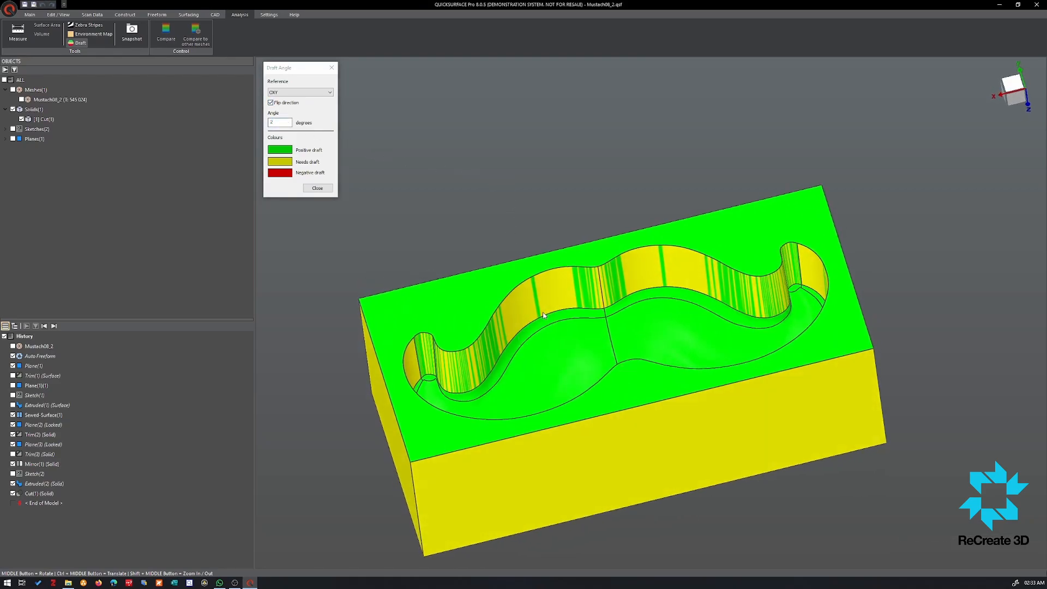
pyautogui.click(288, 124)
pyautogui.moveTo(431, 140); pyautogui.dragTo(685, 414, button='middle')
pyautogui.scroll(2, 682, 428)
pyautogui.scroll(2, 686, 422)
# Set the draft analysis angle to 0 degrees, inspect the cavity walls again and end the analysis
pyautogui.moveTo(278, 123); pyautogui.dragTo(243, 123)
pyautogui.write('0')
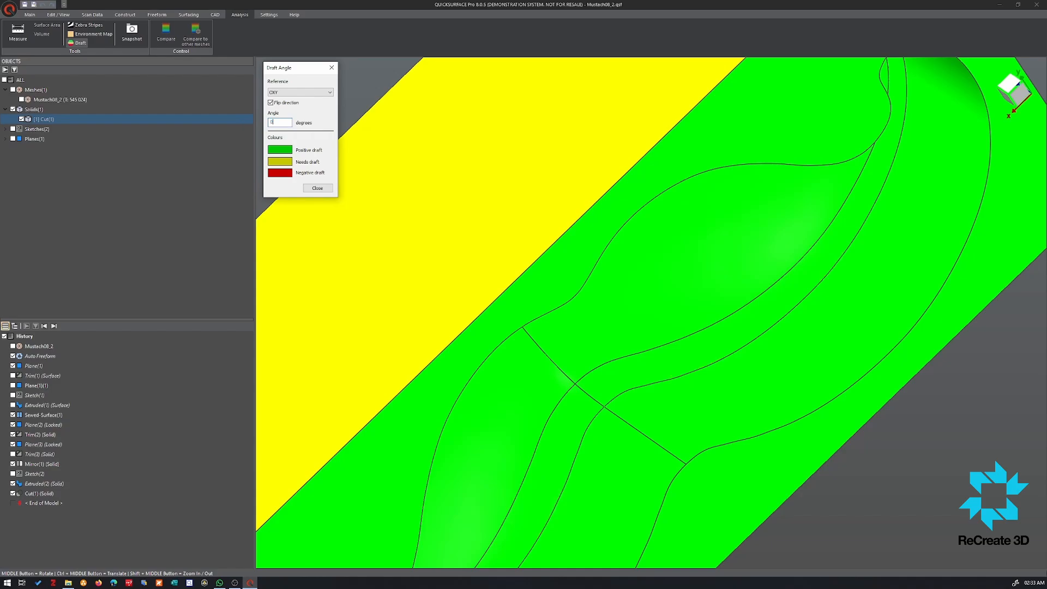
pyautogui.moveTo(638, 253); pyautogui.dragTo(627, 150, button='middle')
pyautogui.scroll(-5, 714, 266)
pyautogui.moveTo(652, 258); pyautogui.dragTo(677, 185, button='middle')
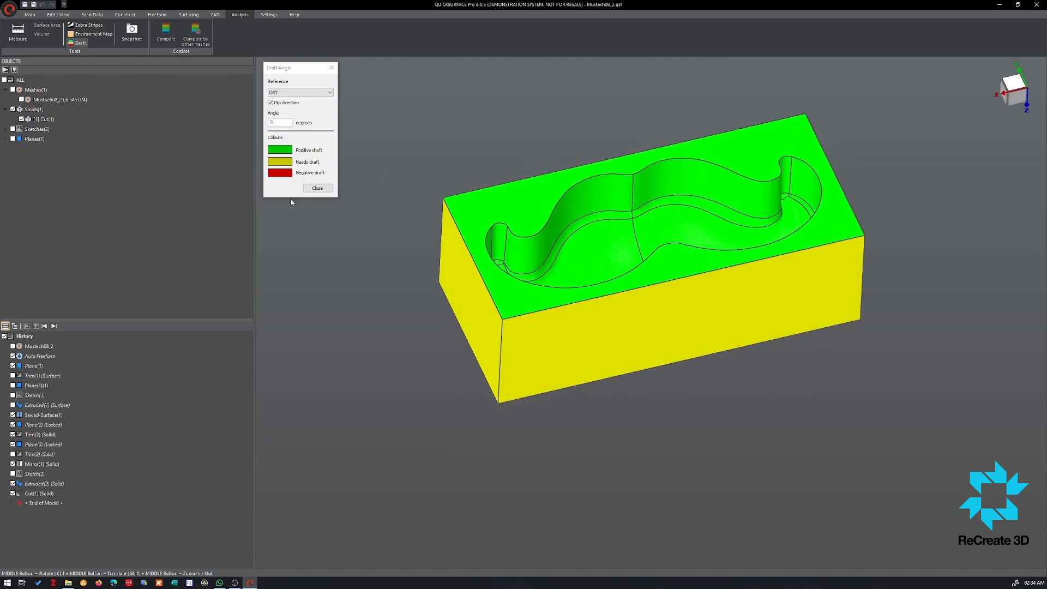
pyautogui.click(317, 188)
pyautogui.scroll(-5, 584, 282)
pyautogui.scroll(3, 583, 283)
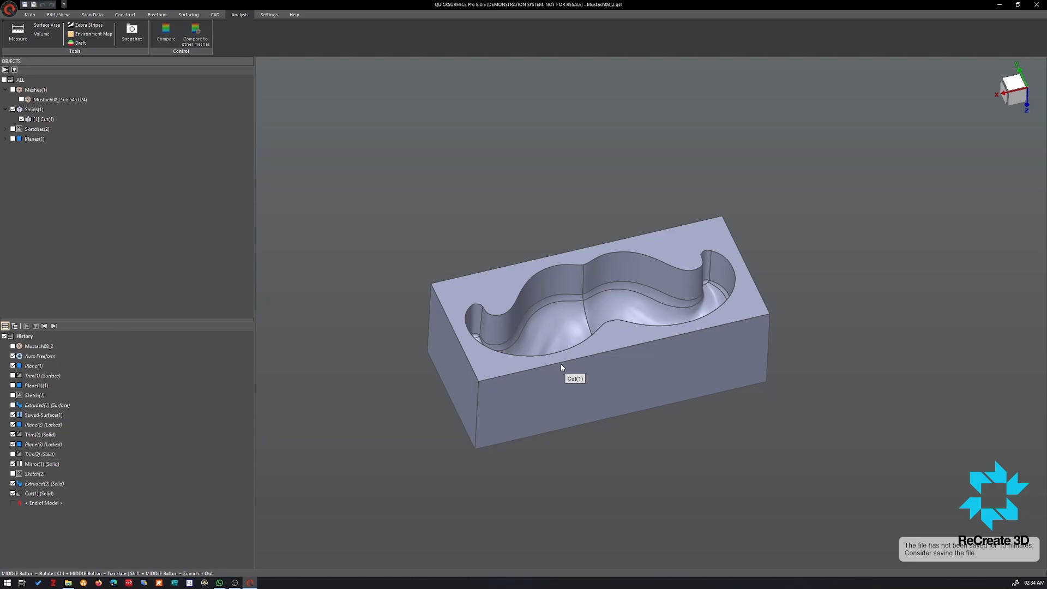
pyautogui.moveTo(627, 280); pyautogui.dragTo(657, 456, button='middle')
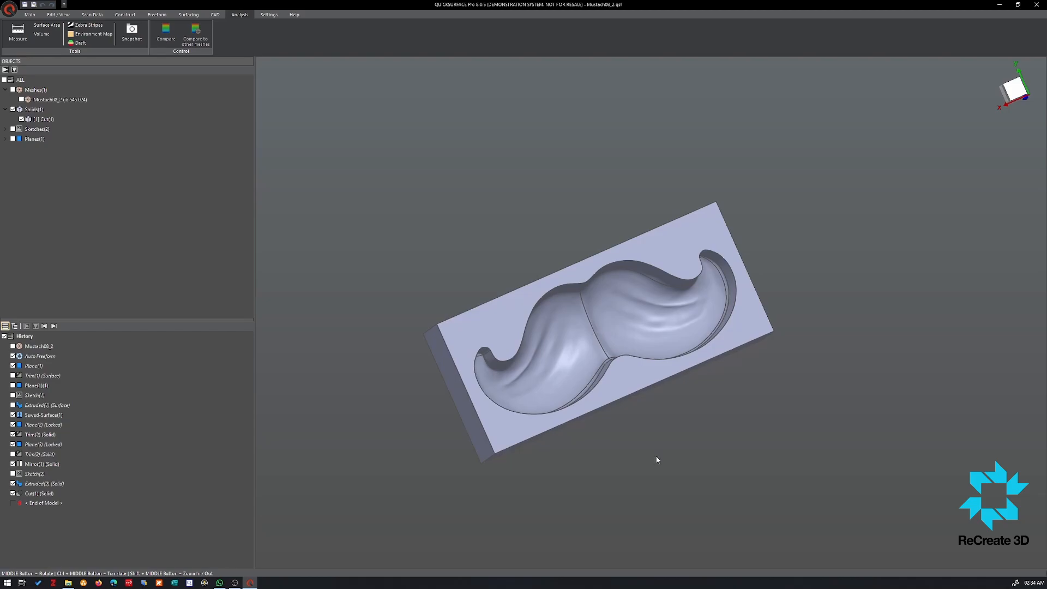